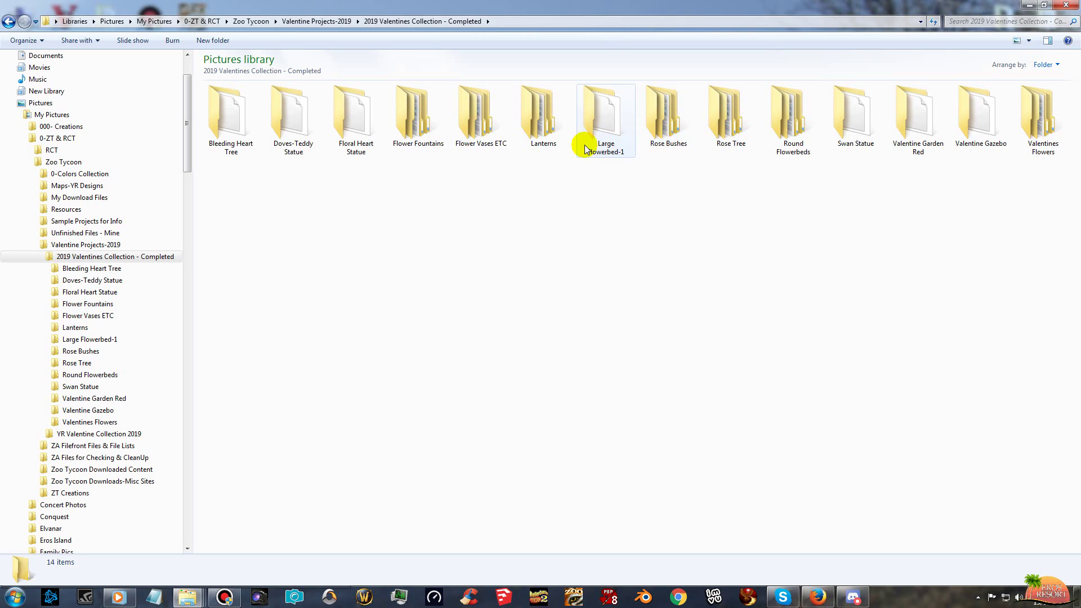
Look at the subfolders in the Flower Vases ETC folder and return to 2019 Valentines Collection - Completed.
double_click(474, 120)
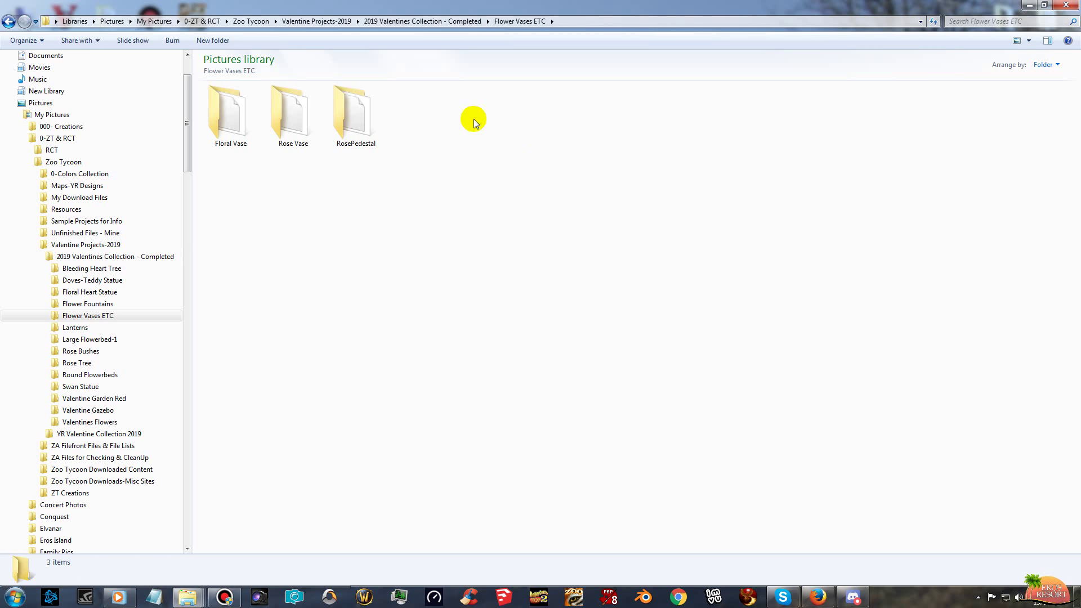
left_click(465, 22)
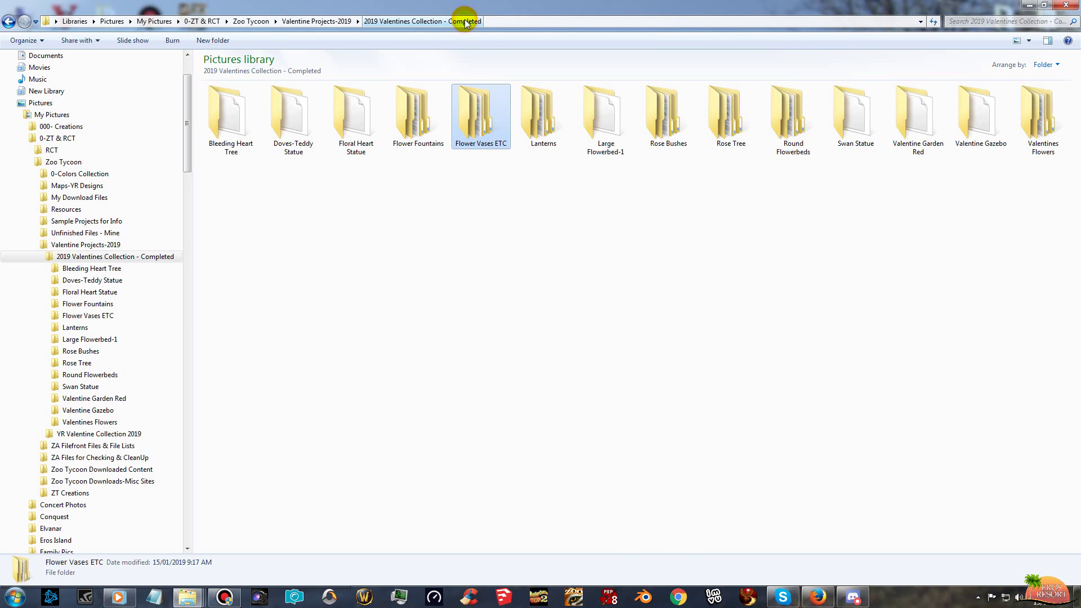
Create a folder named ValentineFloralFoliage inside the Rose Bushes folder.
double_click(660, 105)
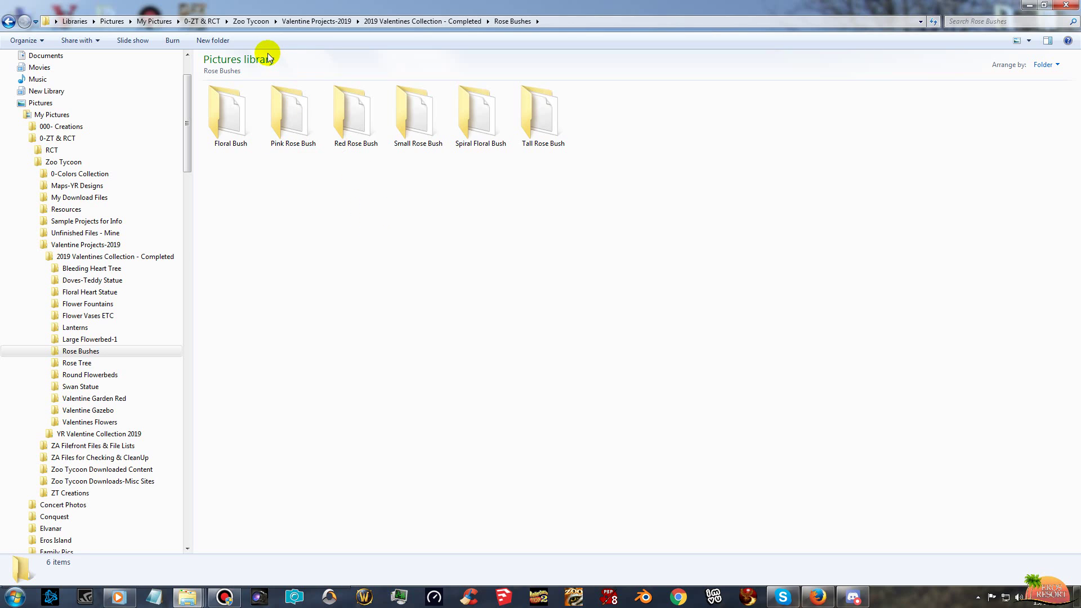
left_click(214, 40)
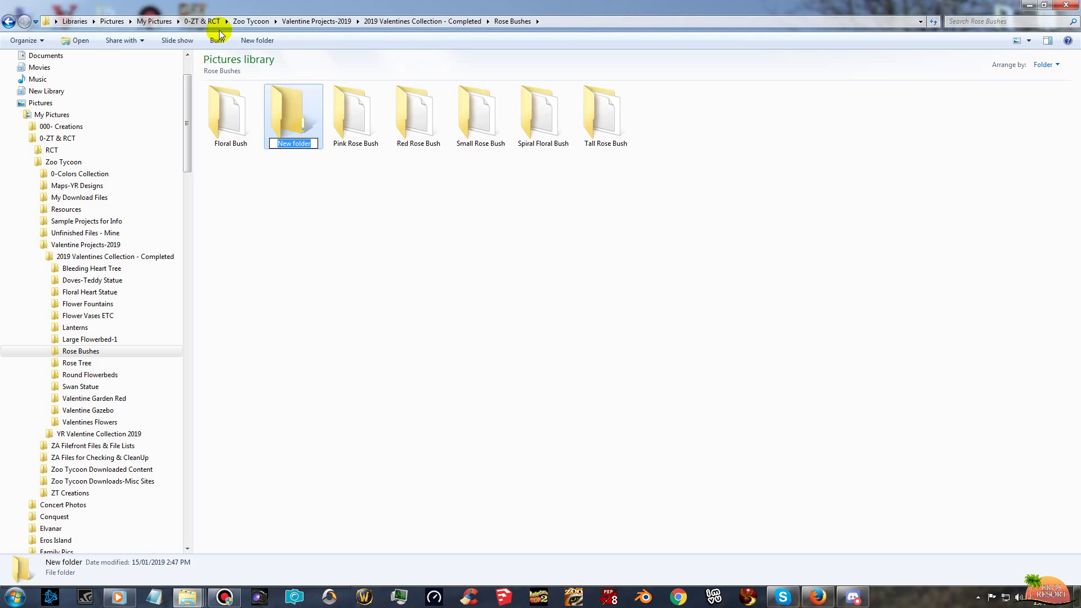
type("ValentineFlo")
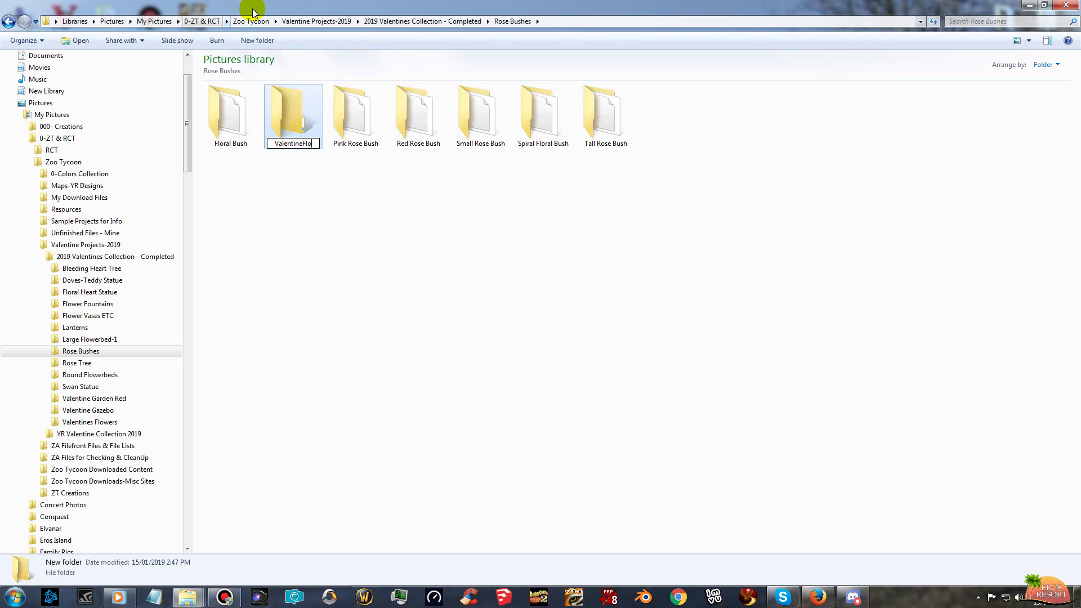
type("ralF")
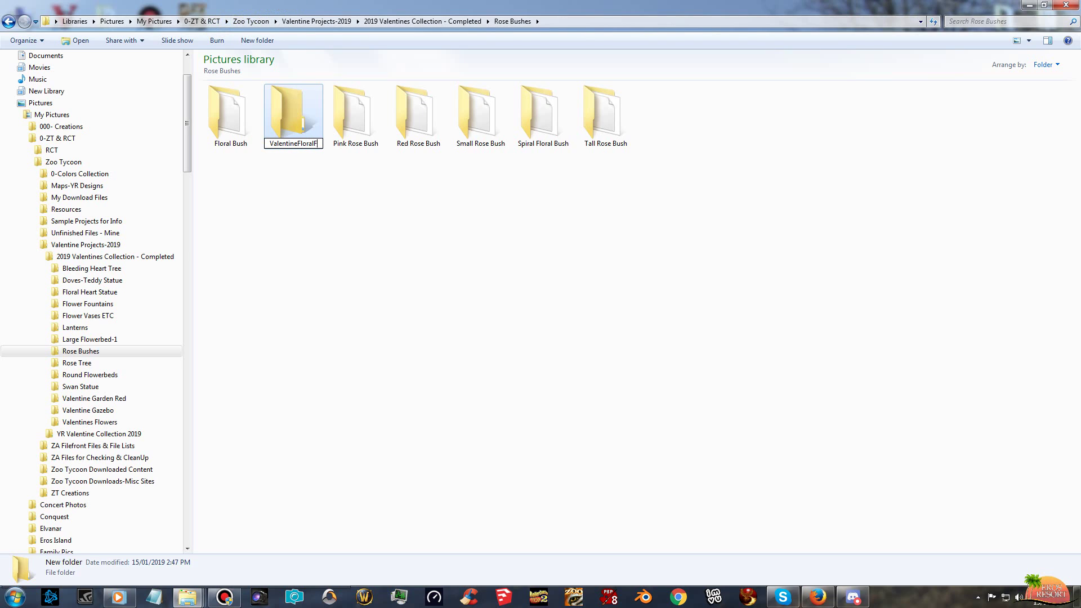
type("oliage")
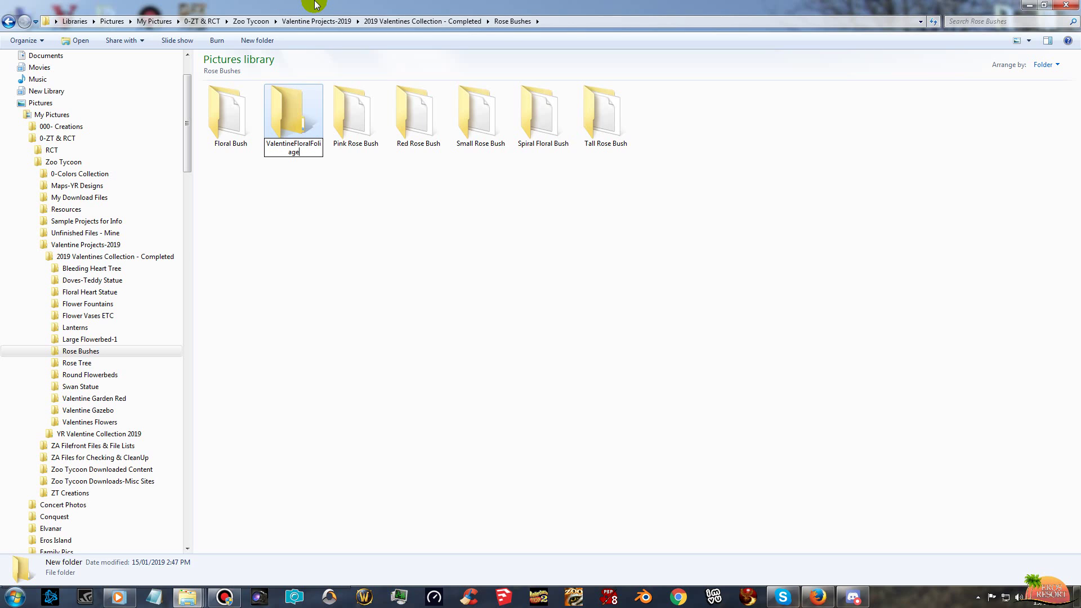
key("Return")
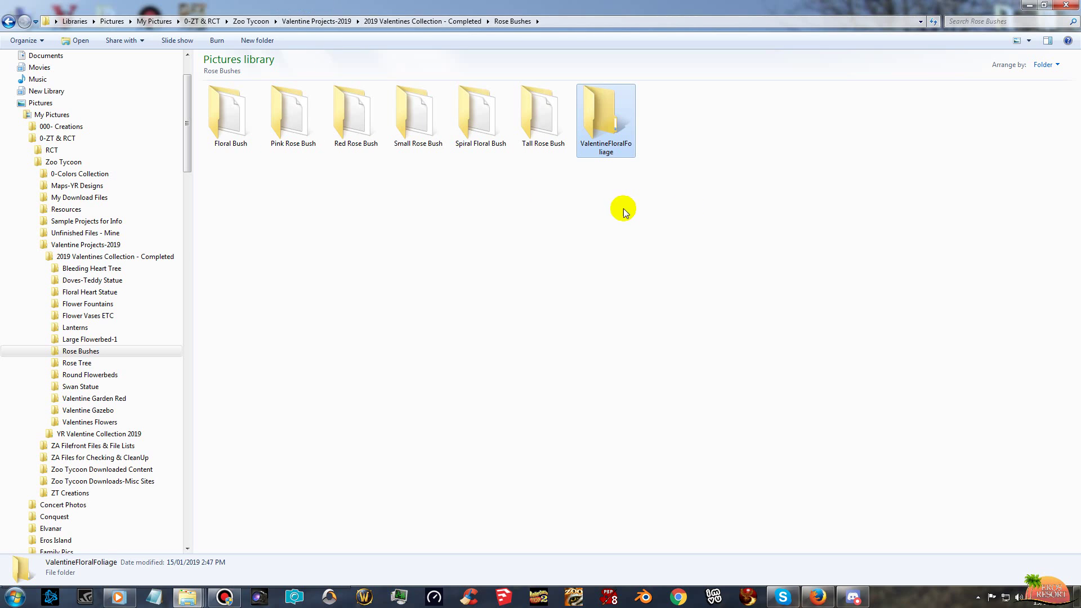
left_click(582, 222)
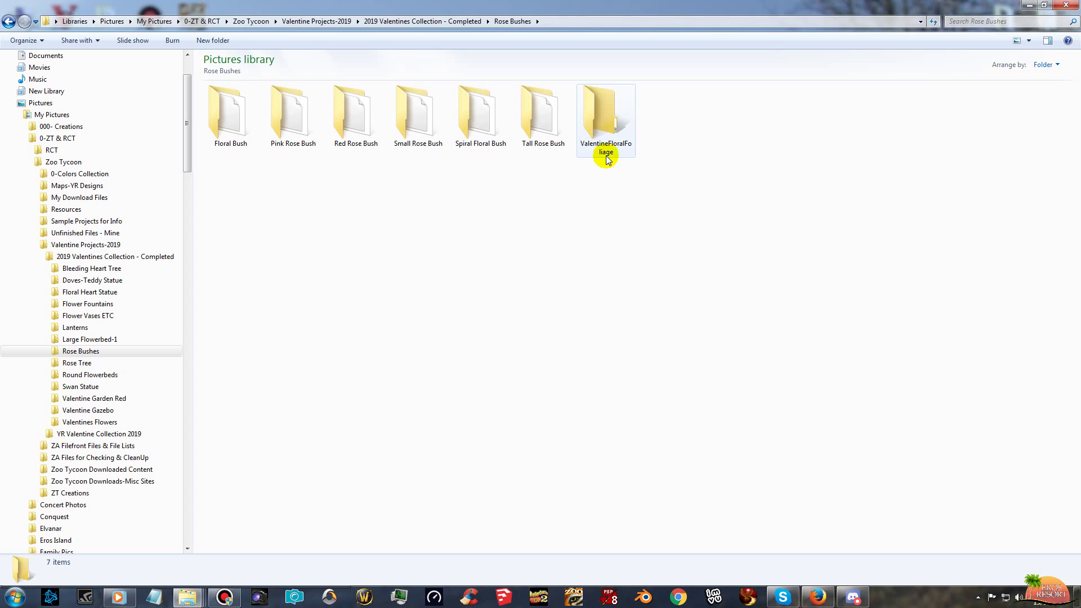
mouse_move(606, 159)
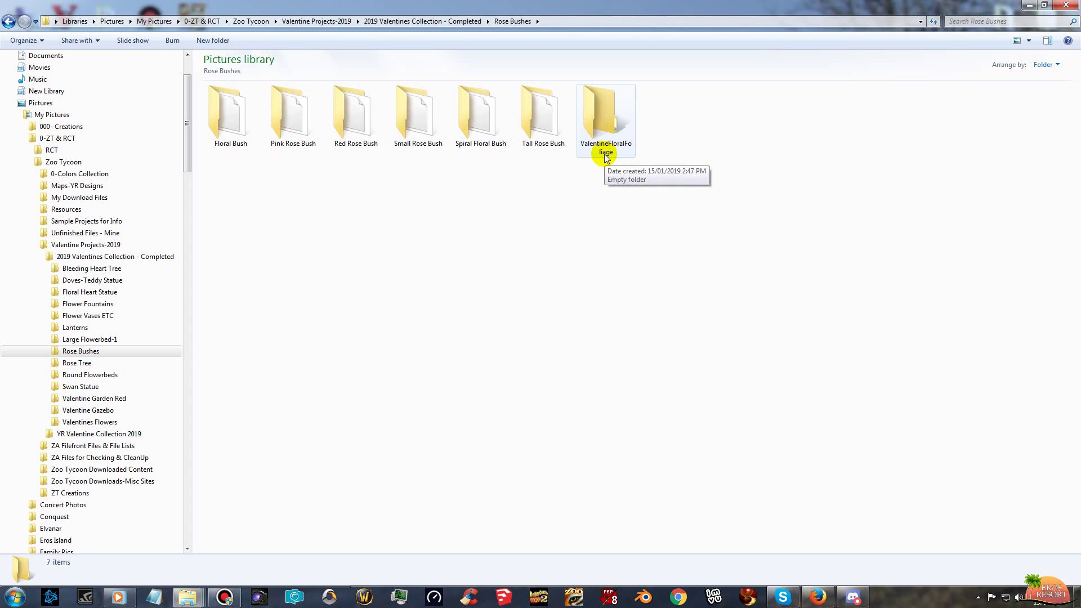
left_click(606, 153)
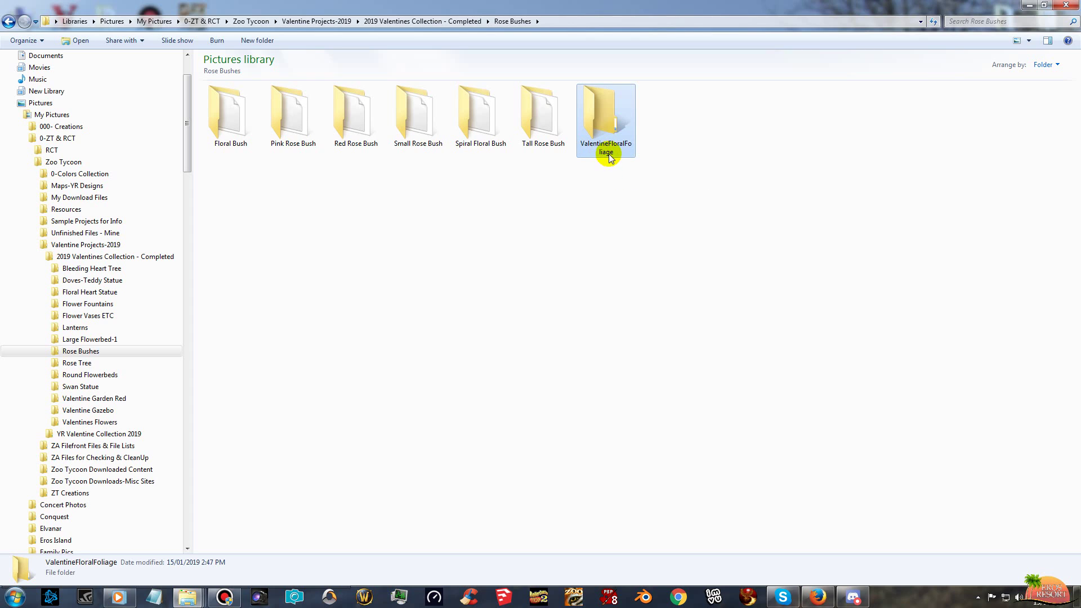
left_click(607, 151)
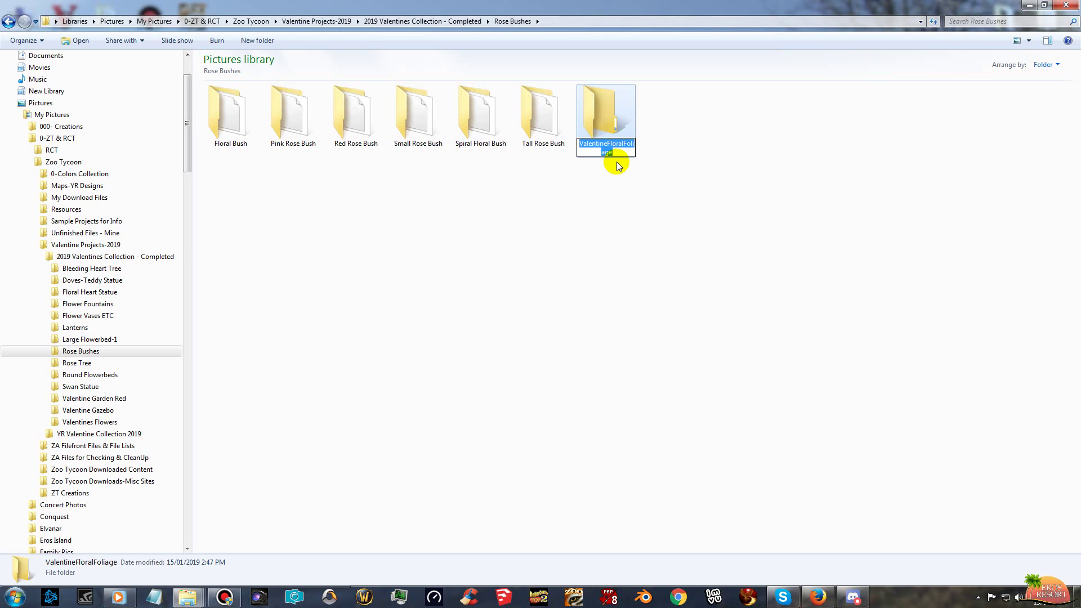
left_click(582, 192)
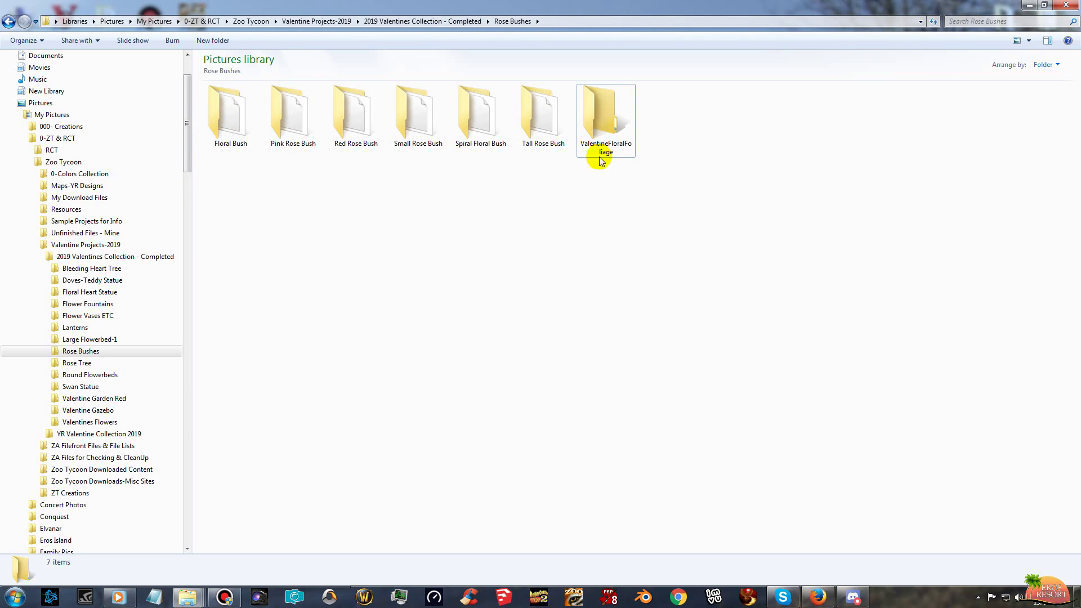
Create a folder named objects inside the ValentineFloralFoliage folder.
double_click(603, 112)
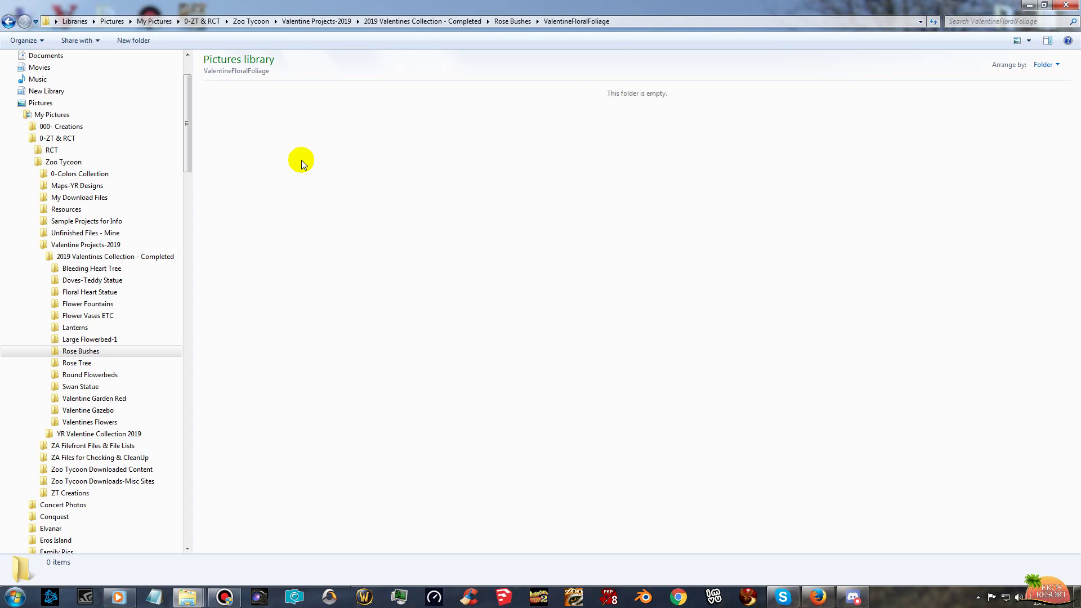
left_click(123, 42)
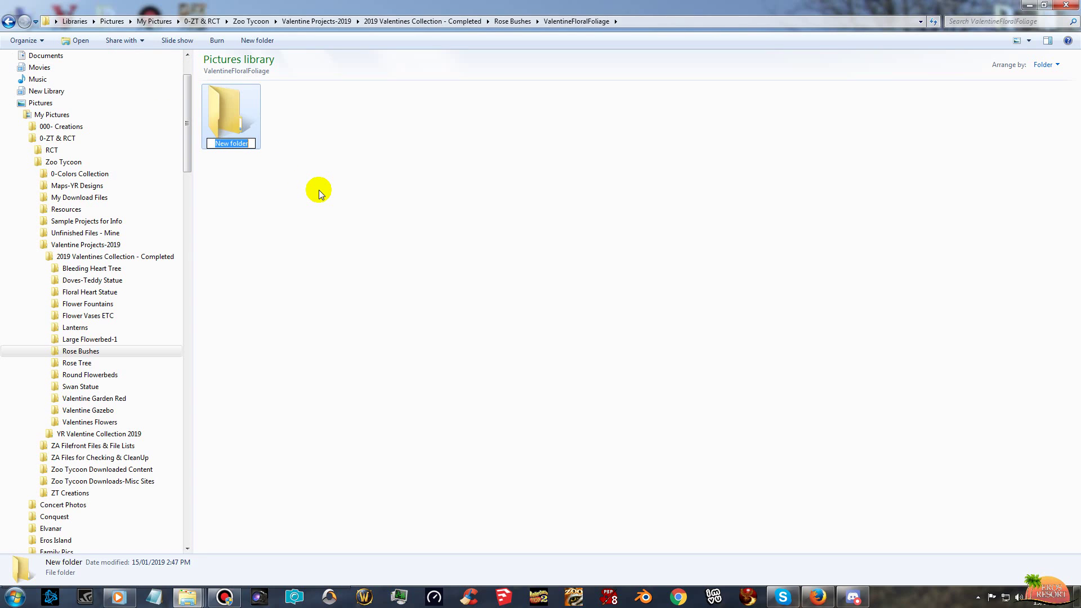
type("objects")
key("Return")
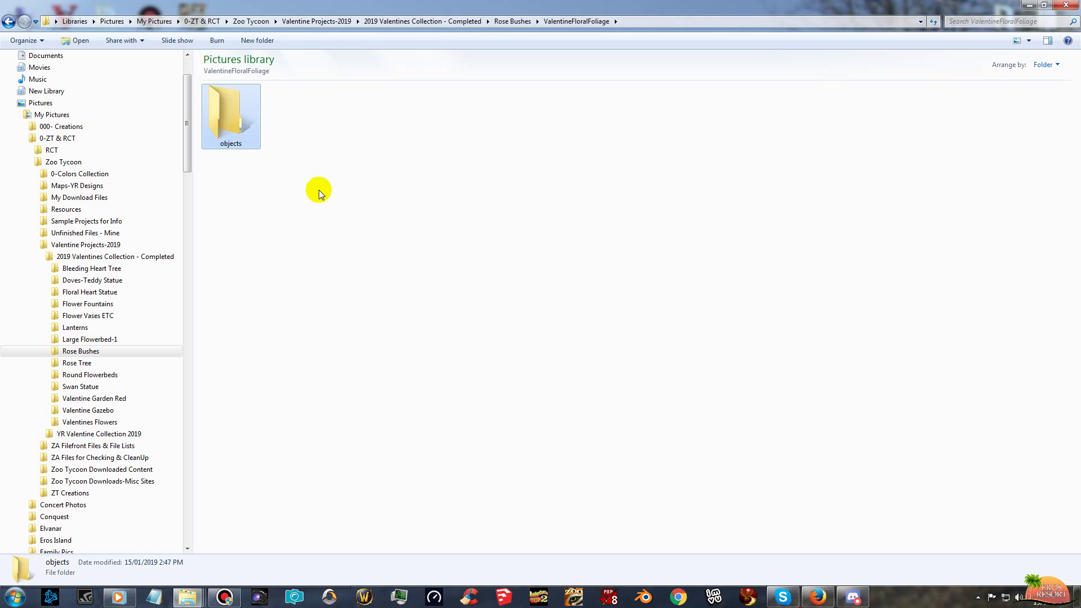
left_click(340, 174)
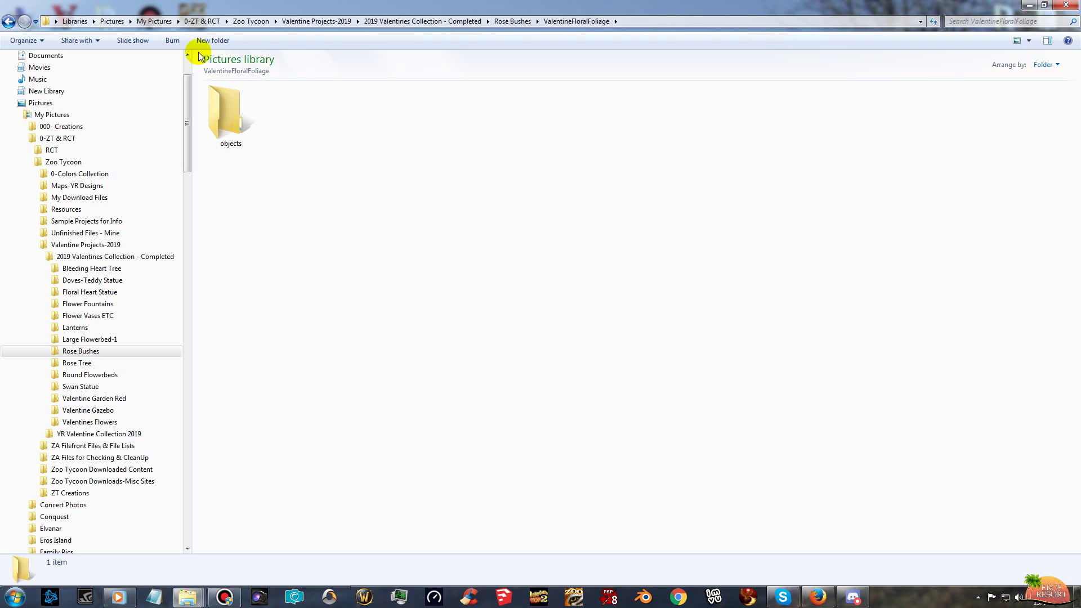
Create a second folder named scenery alongside the objects folder.
left_click(212, 40)
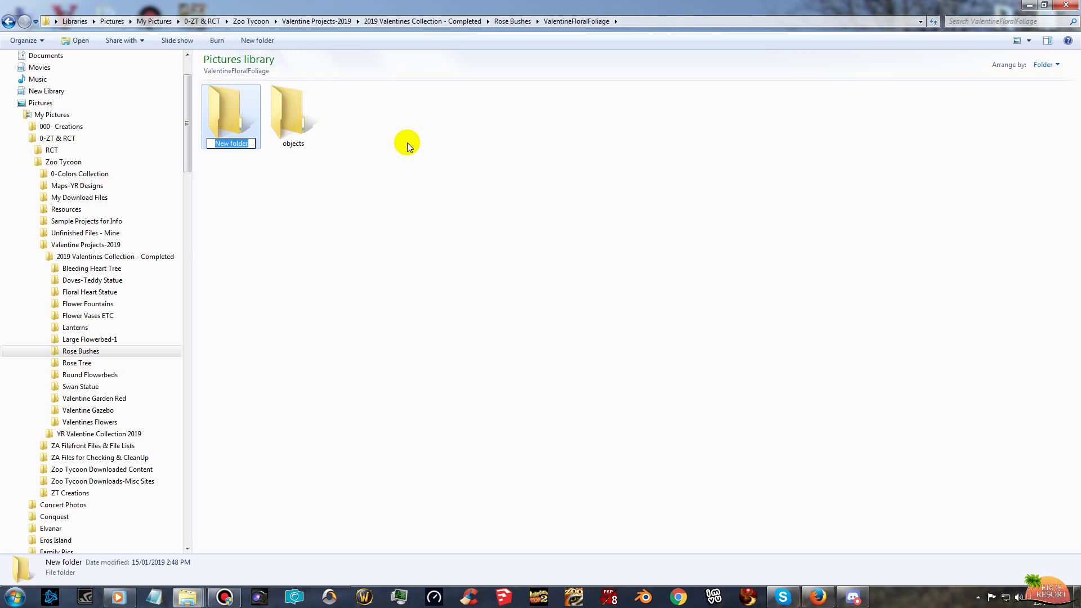
type("scenery")
key("Return")
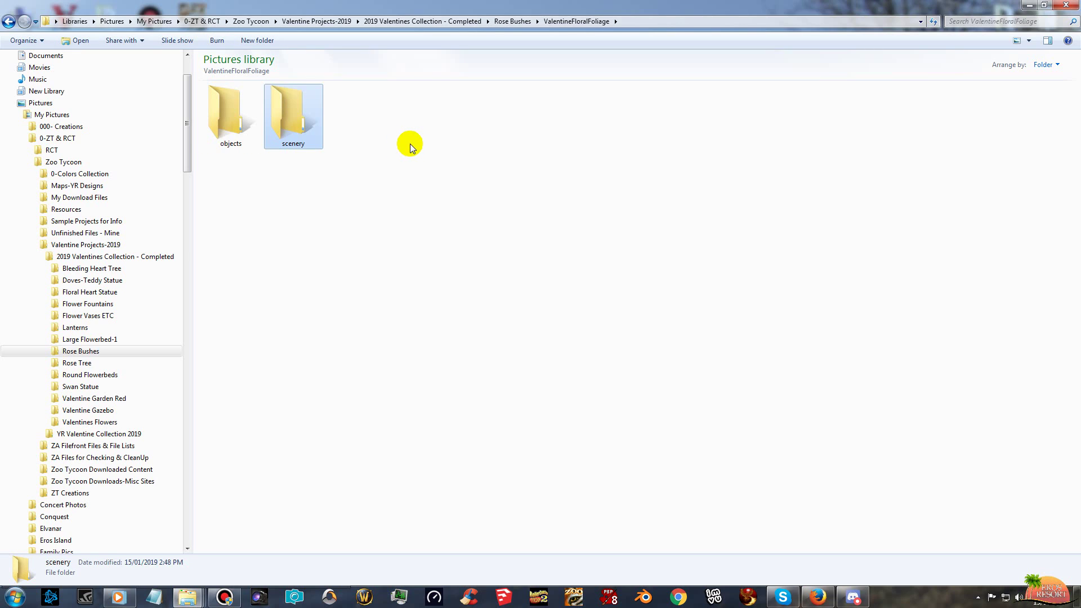
left_click(442, 152)
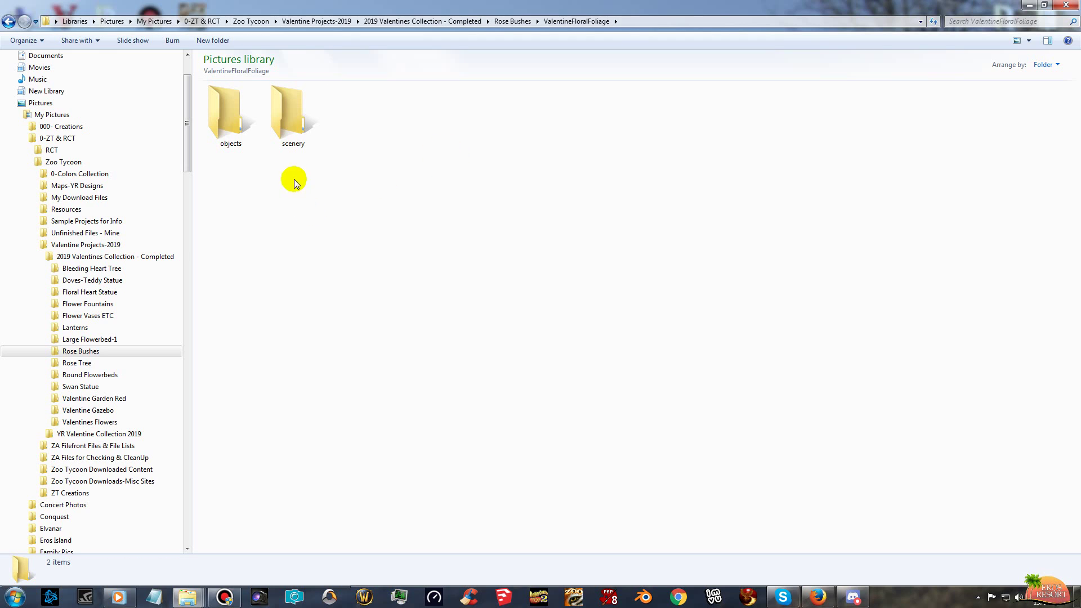
Create a folder named other inside the scenery folder.
double_click(288, 113)
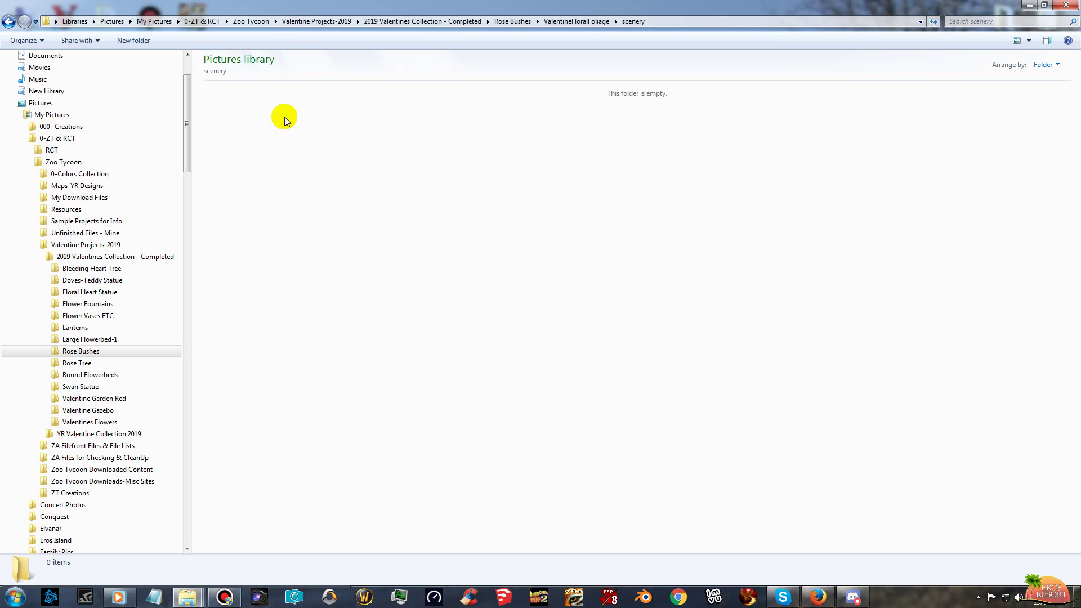
left_click(133, 41)
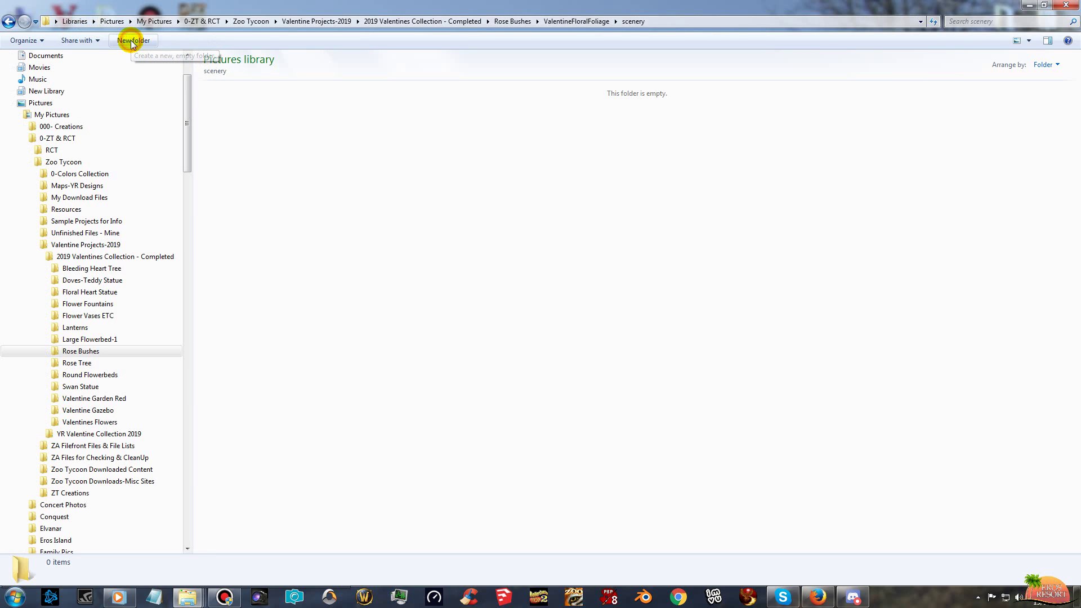
type("other")
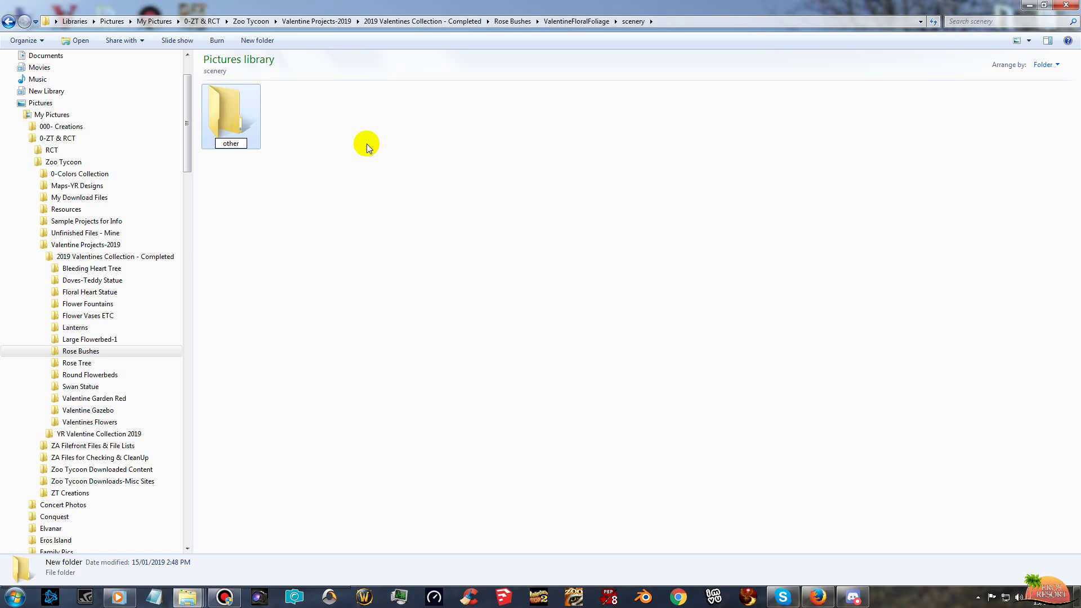
key("Return")
left_click(444, 236)
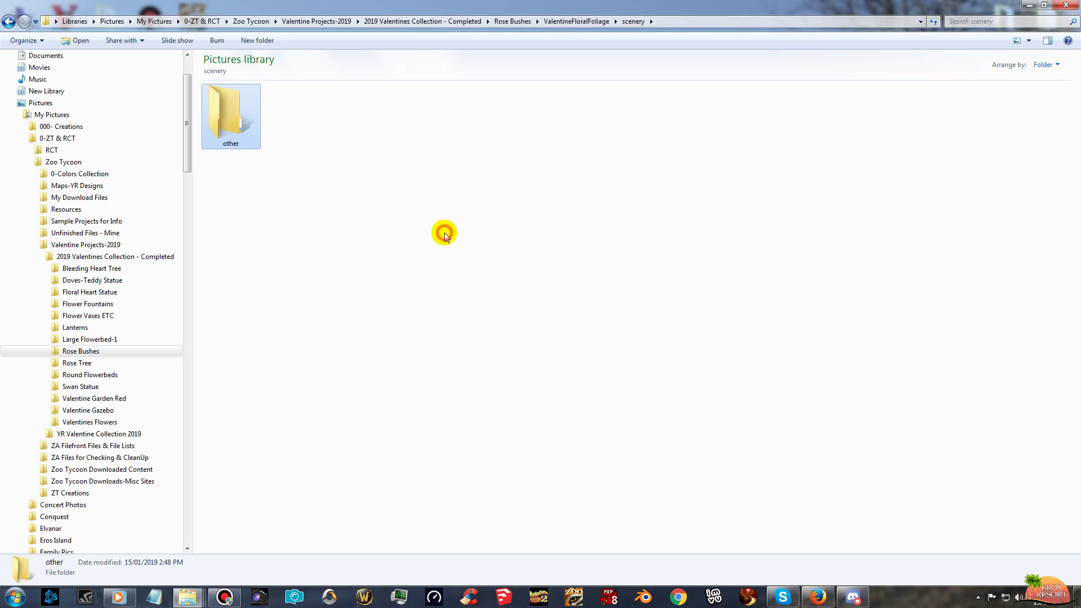
Go back up to the Rose Bushes folder and view the contents of the Floral Bush folder.
left_click(562, 22)
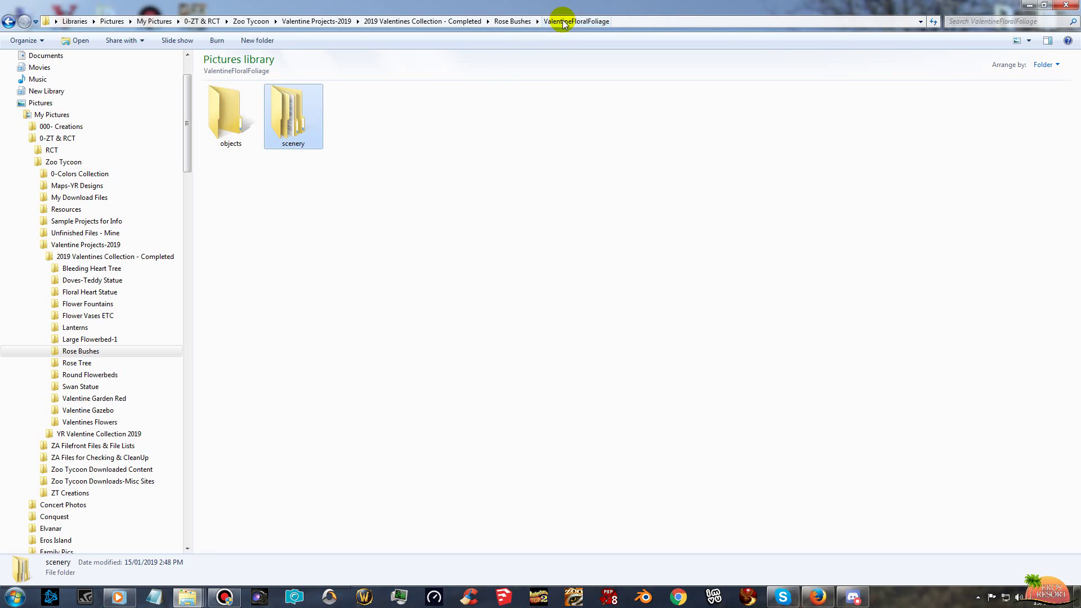
left_click(505, 23)
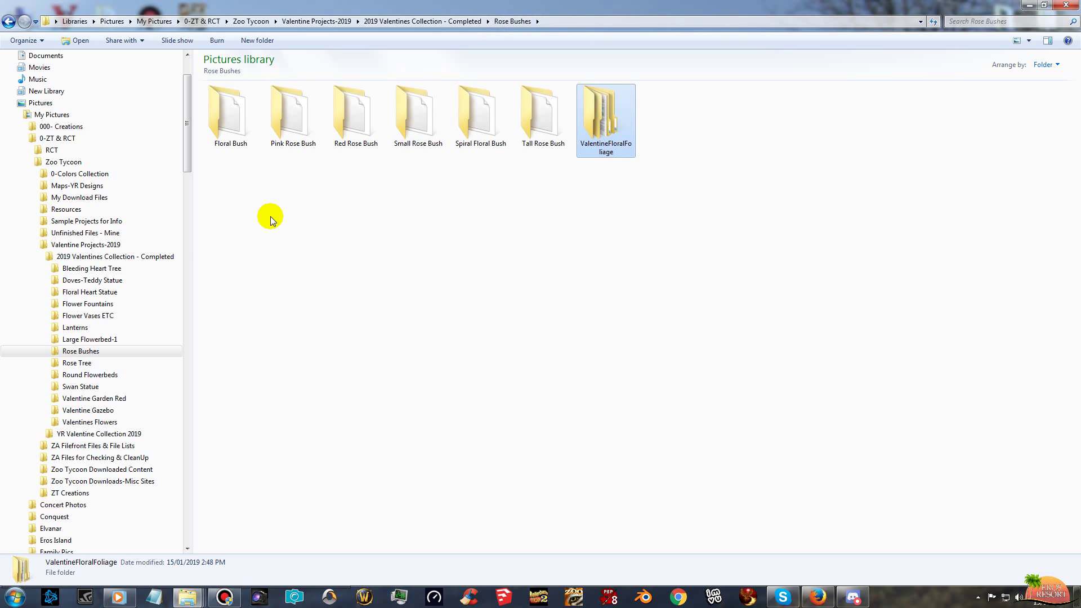
double_click(229, 115)
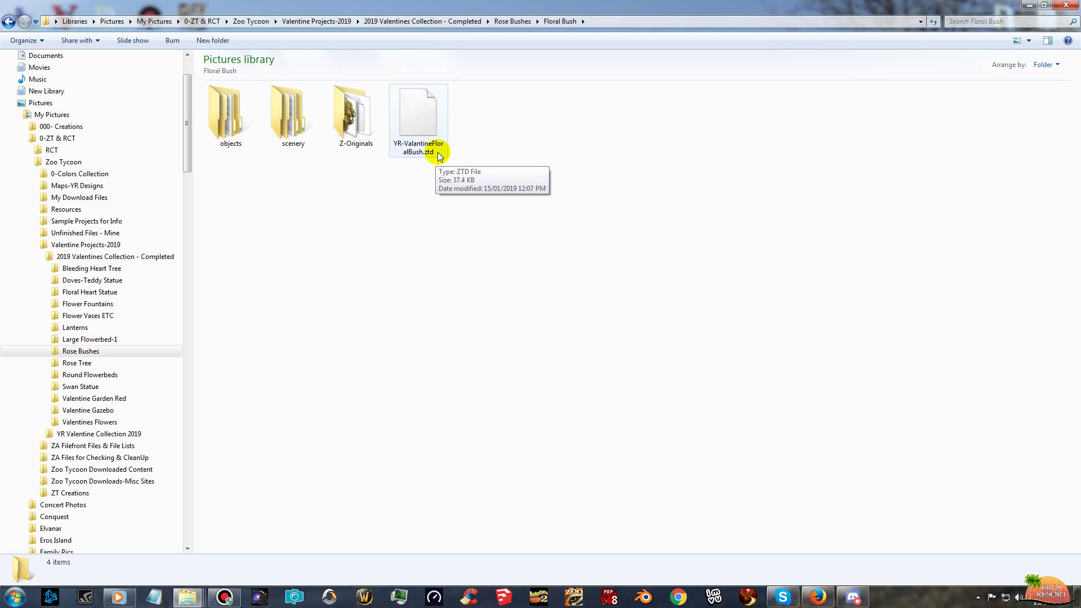
Open the Taskbar and Start Menu properties from the Control Panel and examine the taskbar and Start menu settings.
left_click(13, 598)
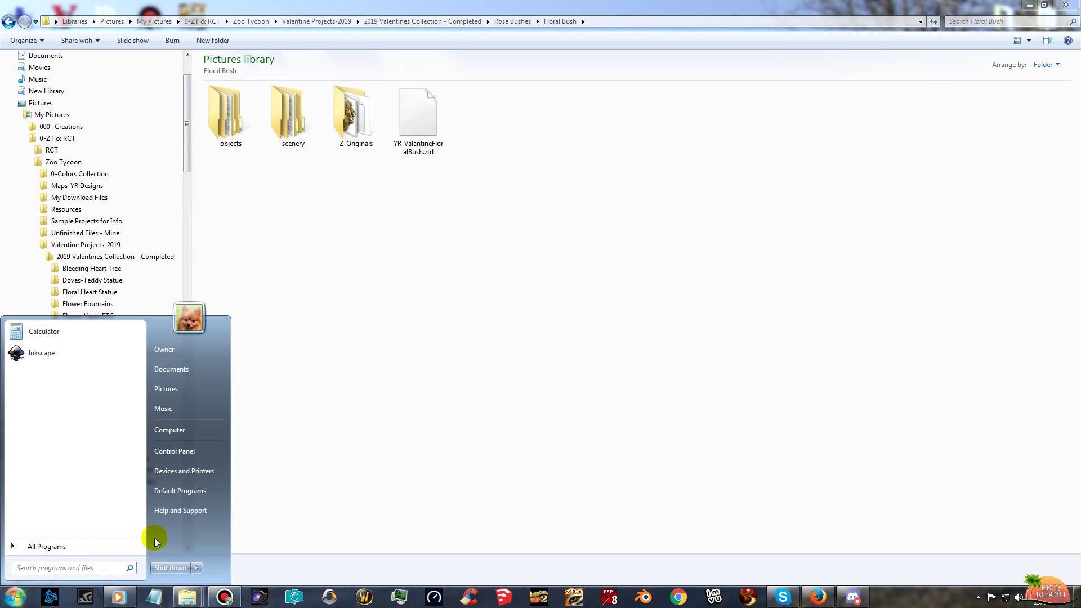
left_click(185, 451)
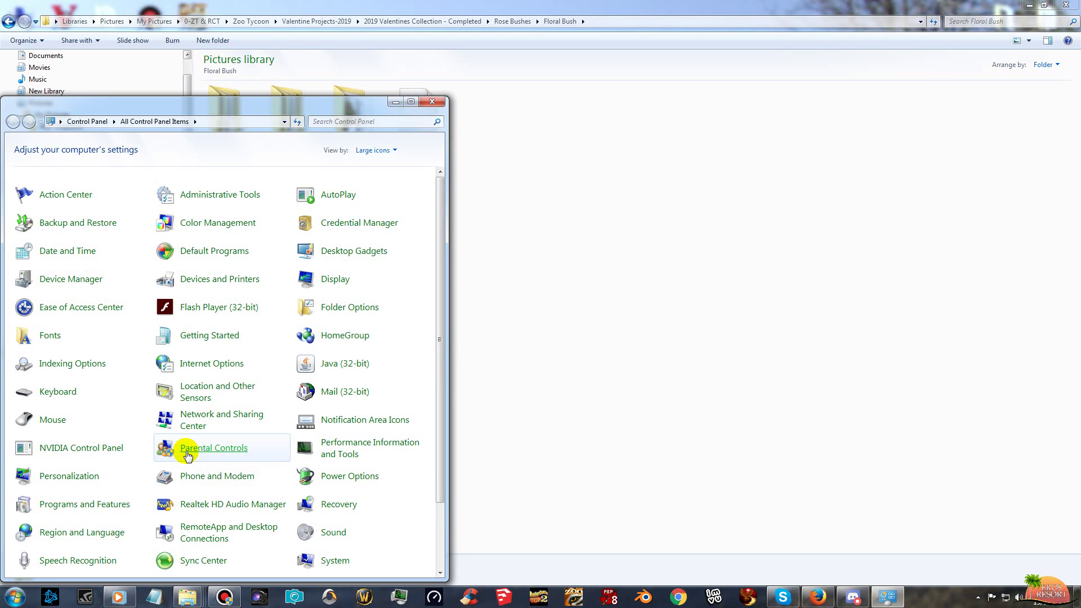
left_click_drag(439, 216, 447, 295)
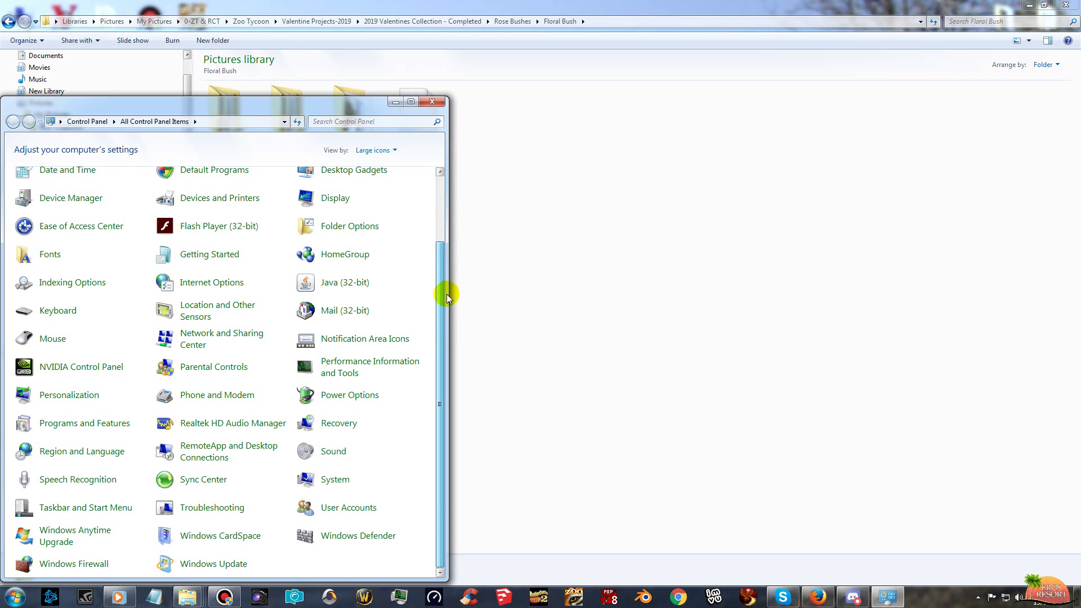
left_click(74, 510)
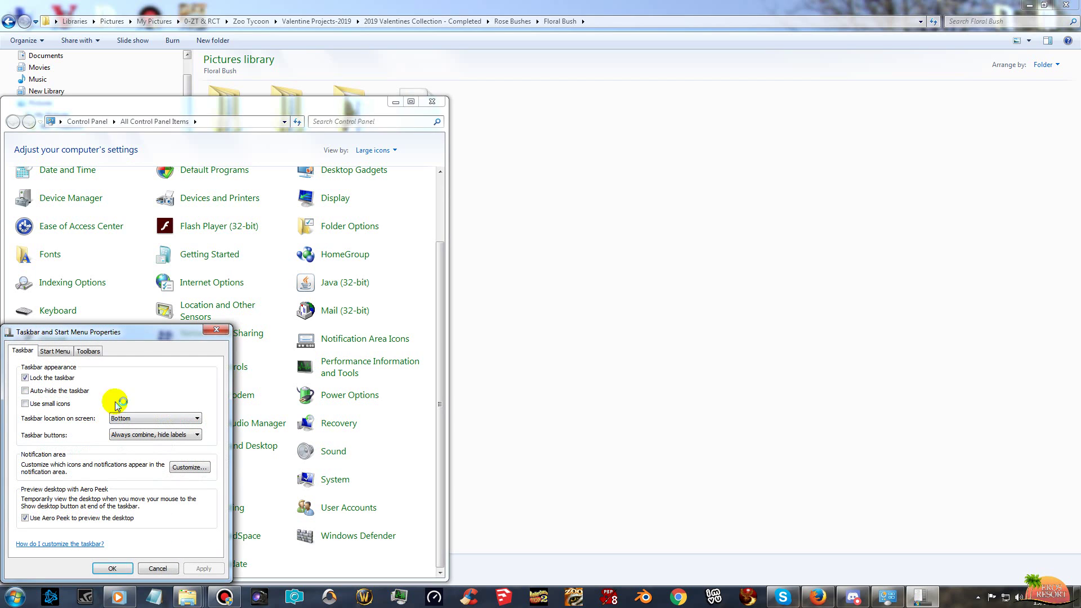
left_click_drag(147, 332, 485, 201)
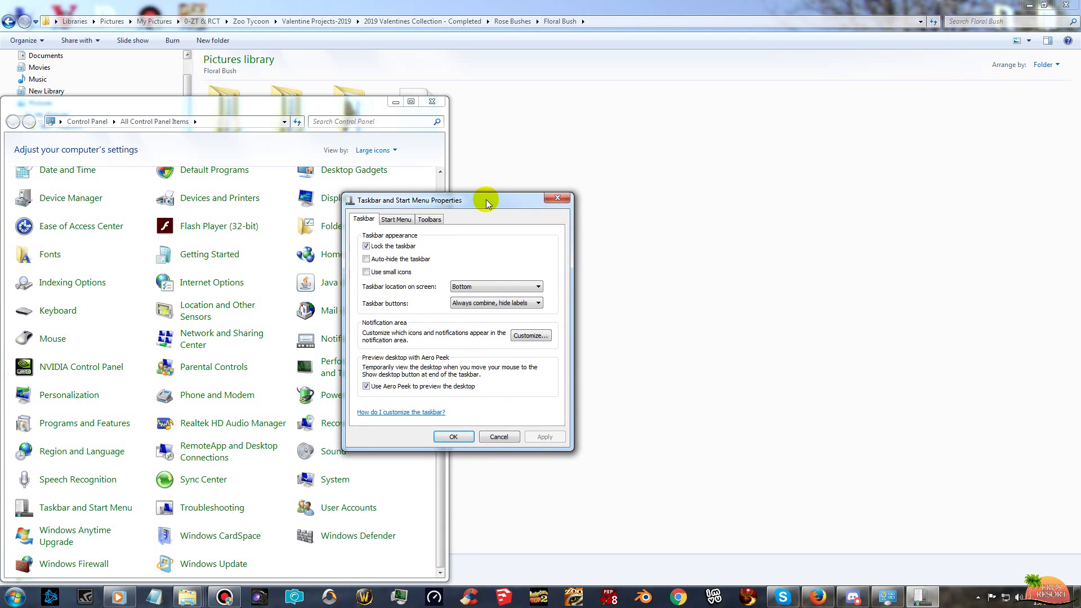
left_click(396, 221)
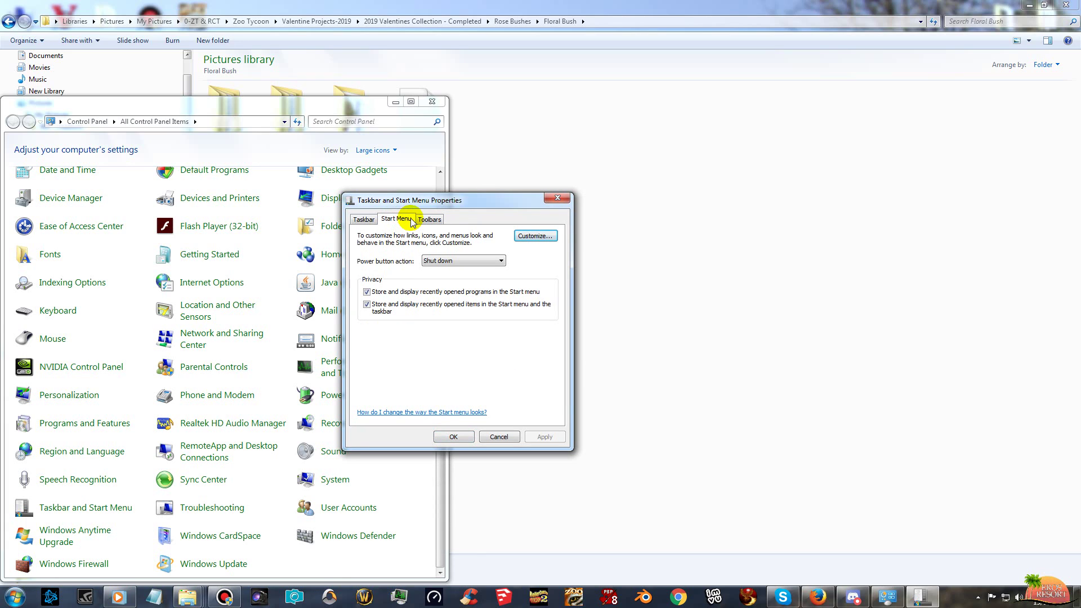
left_click(366, 219)
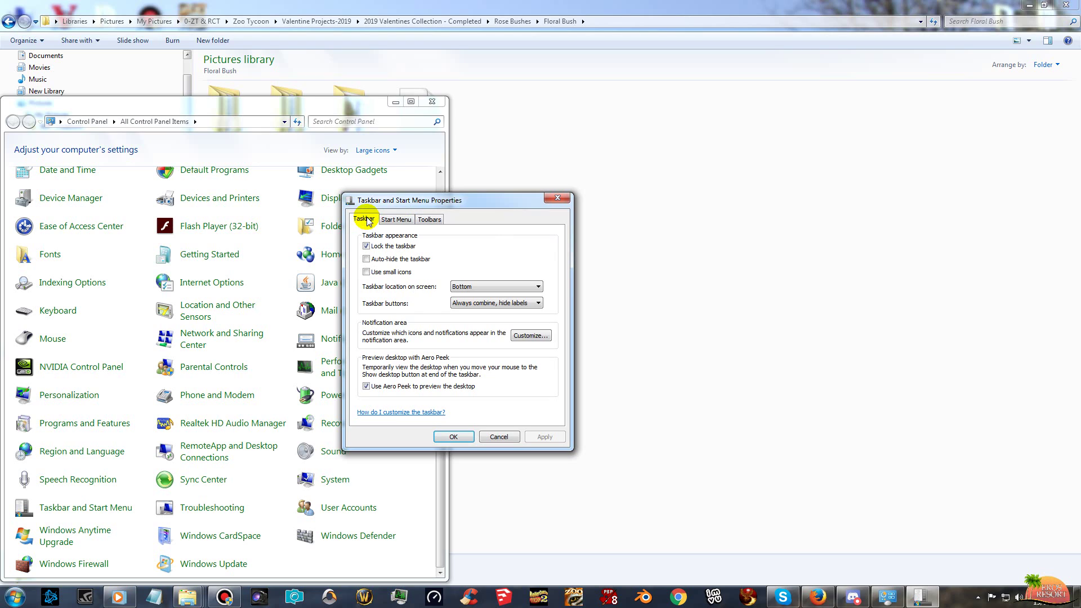
left_click(397, 220)
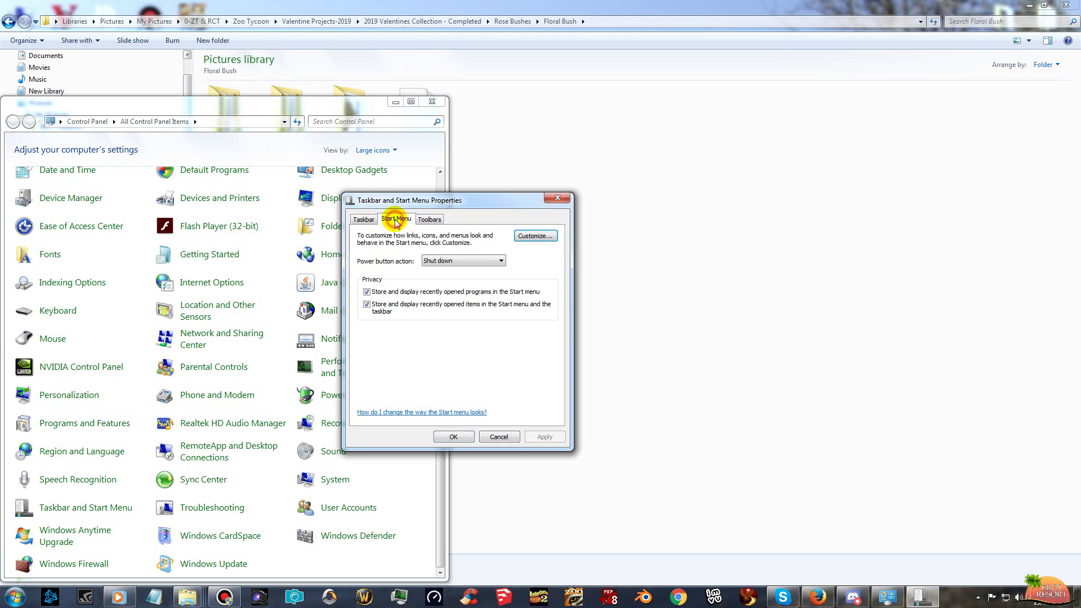
Look through the whole list of Start menu customization options for a file extension setting, and cancel without changing anything.
left_click(534, 236)
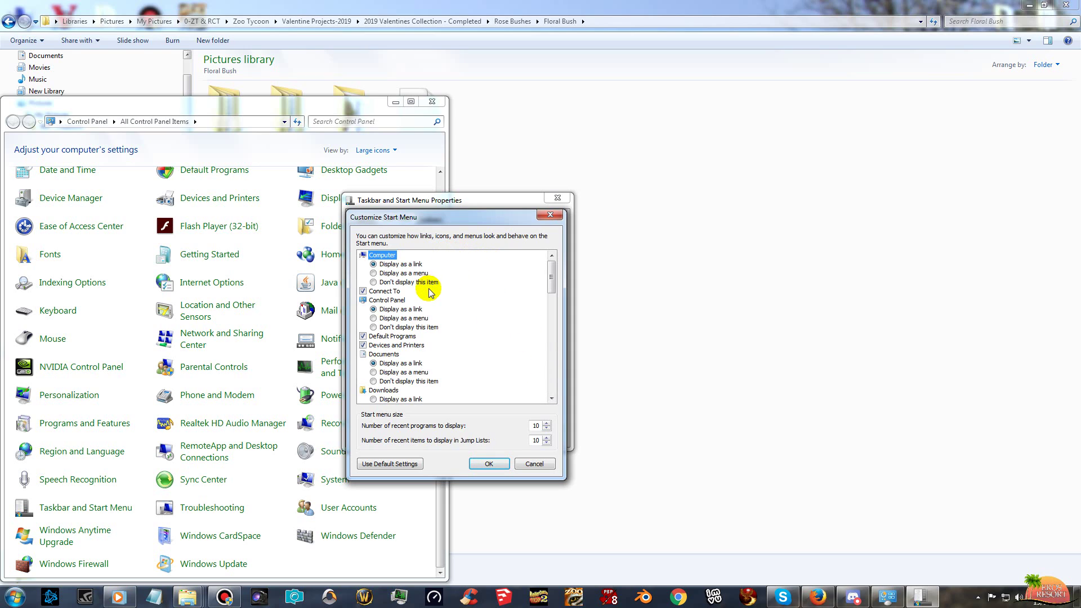
left_click(551, 399)
left_click(551, 399)
left_click(551, 399)
left_click(551, 399)
left_click(551, 399)
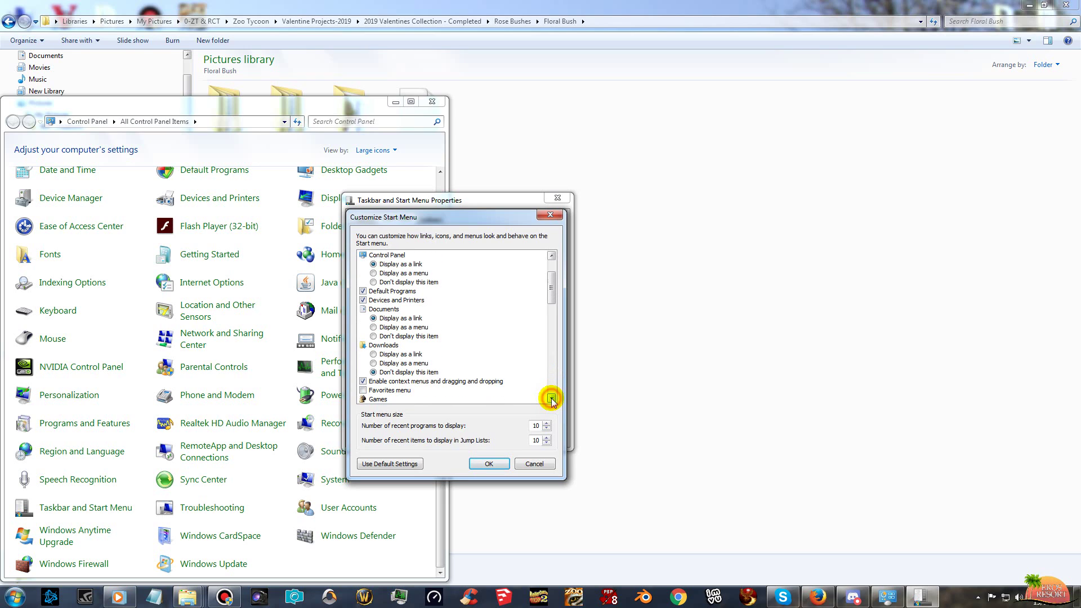
left_click(551, 399)
left_click(551, 400)
left_click(551, 399)
left_click(552, 400)
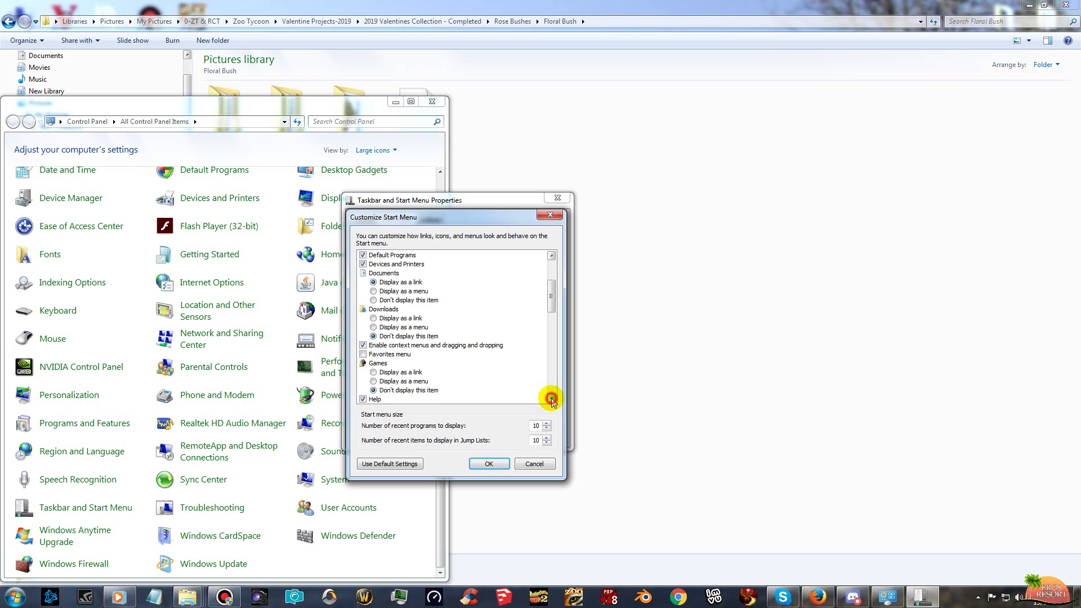
left_click(551, 399)
left_click(551, 399)
left_click(551, 399)
left_click(551, 399)
left_click(551, 400)
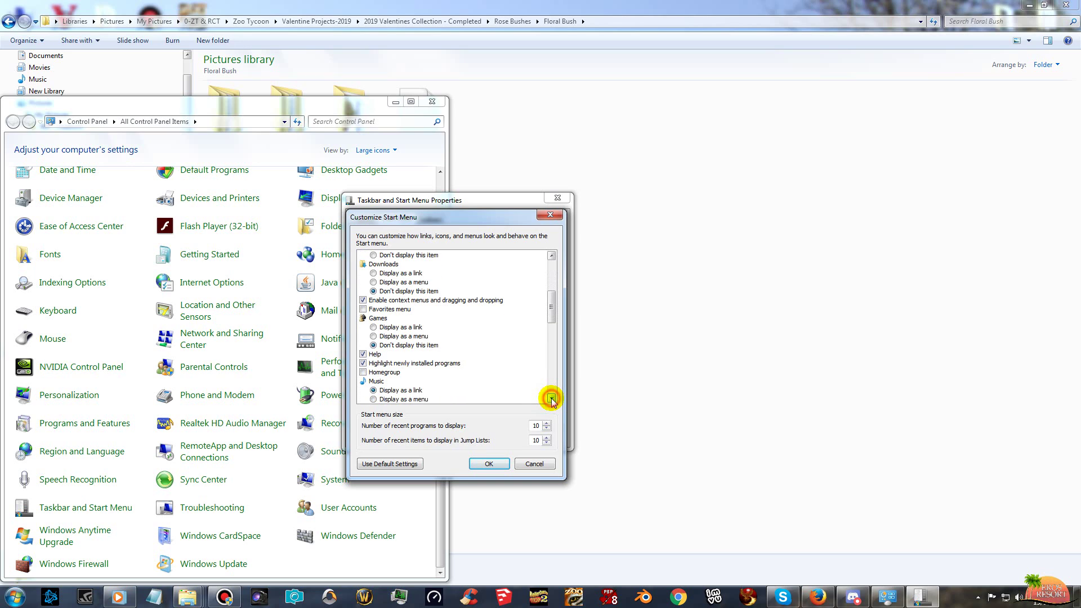
left_click(551, 399)
left_click(552, 399)
left_click(551, 399)
left_click(551, 399)
left_click(551, 399)
left_click(551, 399)
left_click(551, 399)
left_click(551, 399)
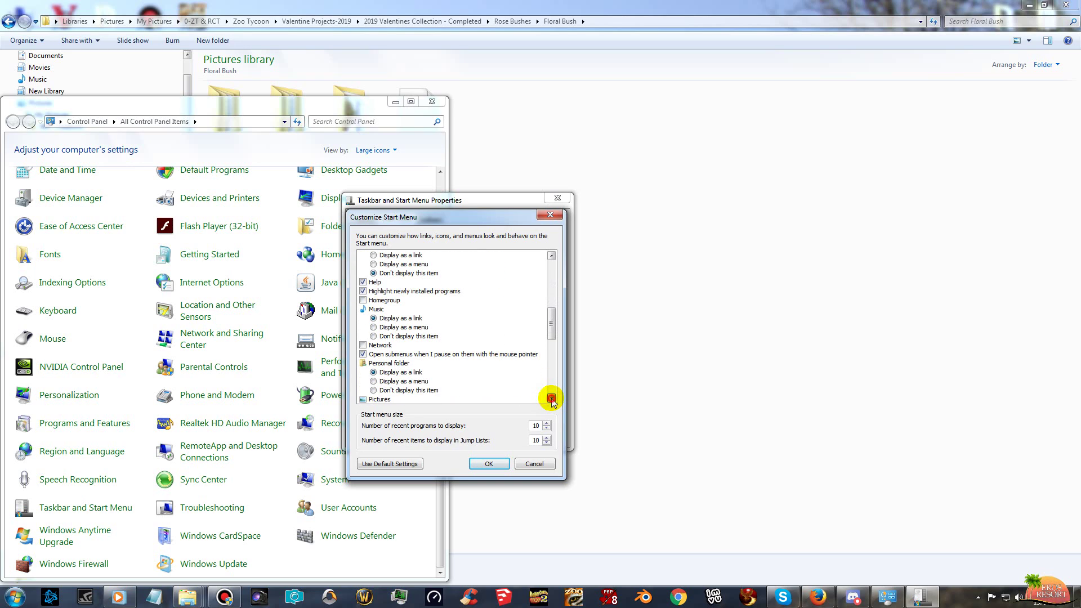
left_click(552, 399)
left_click(552, 399)
left_click(551, 399)
left_click(551, 399)
left_click(551, 399)
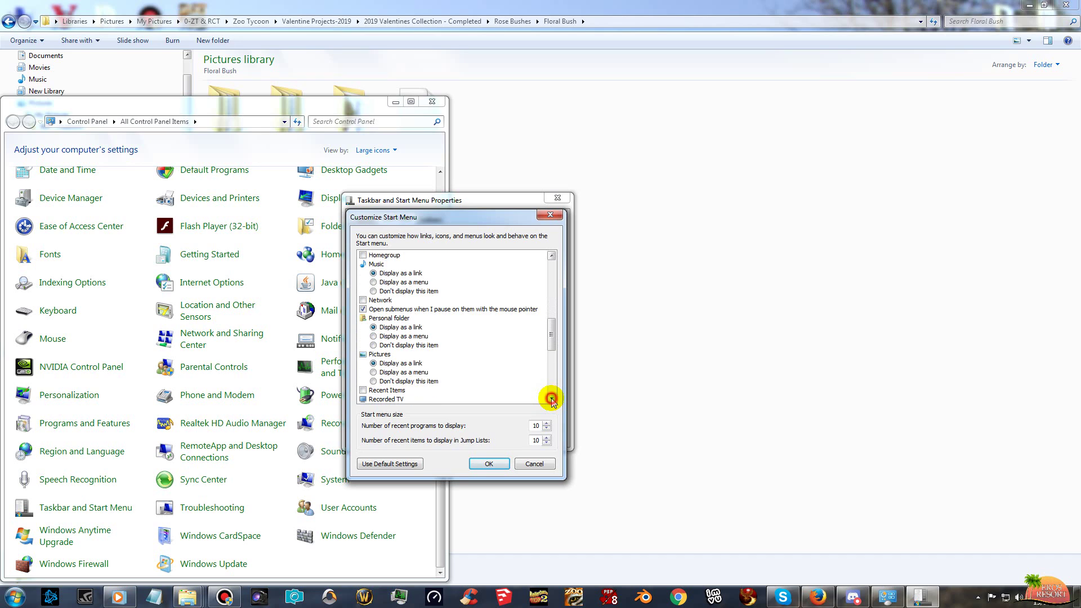
left_click(551, 399)
left_click(551, 399)
left_click(551, 399)
left_click(551, 399)
left_click(551, 399)
left_click(551, 399)
left_click(551, 399)
left_click(552, 399)
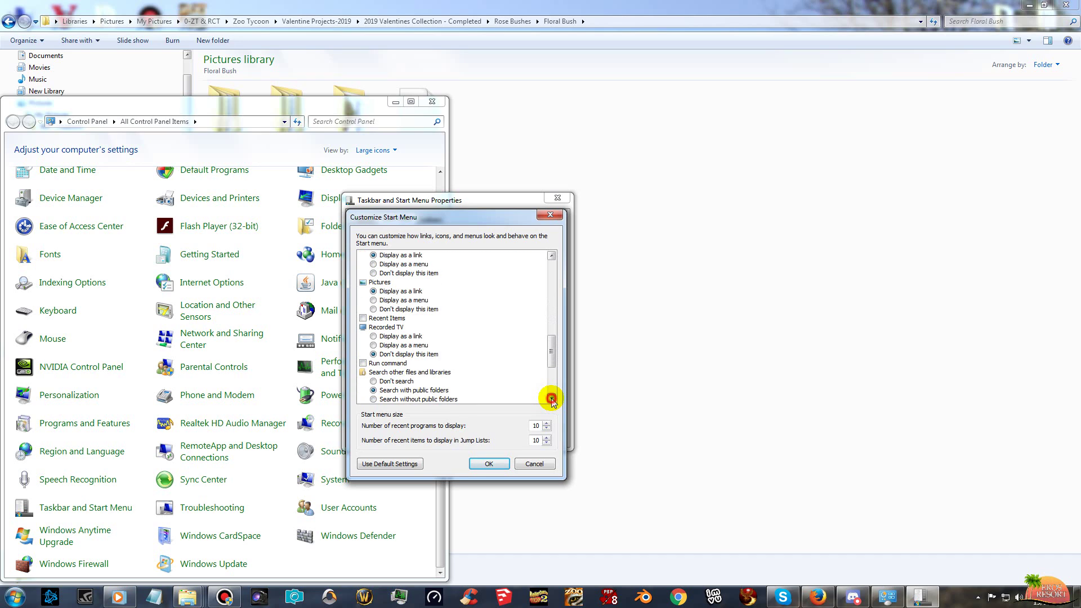
left_click(551, 399)
left_click(552, 399)
left_click(551, 399)
left_click(551, 399)
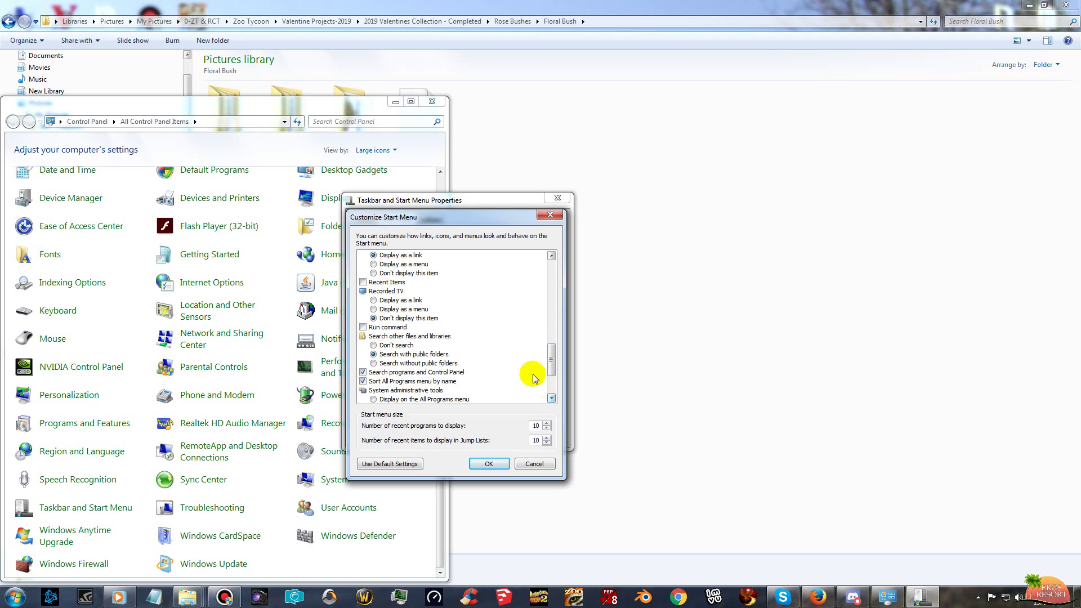
left_click(551, 399)
left_click(551, 399)
left_click(551, 399)
left_click(551, 399)
left_click(552, 399)
left_click(551, 399)
left_click(552, 399)
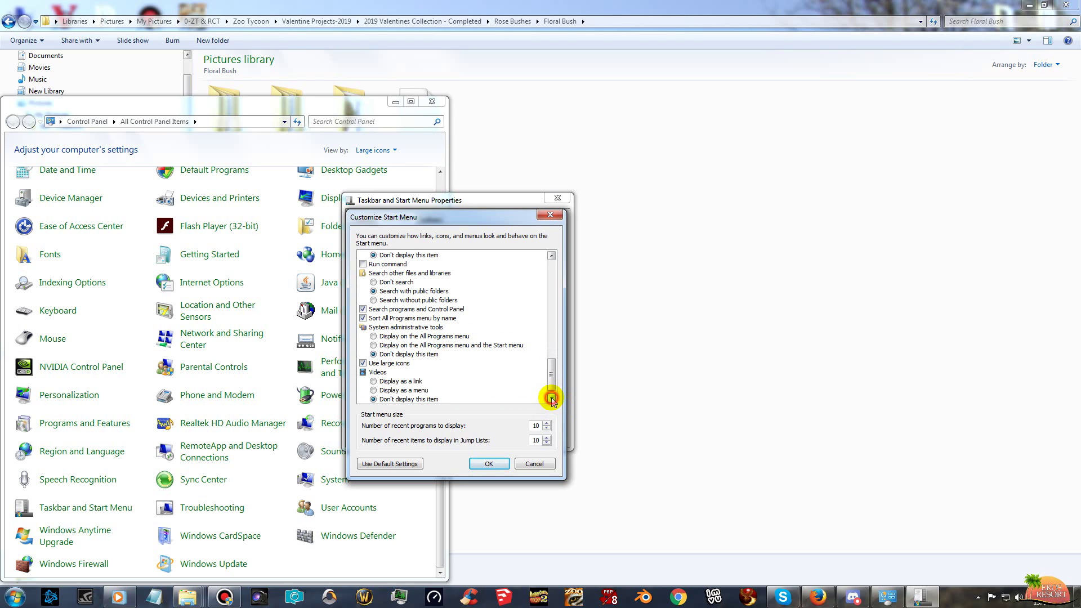
left_click(552, 399)
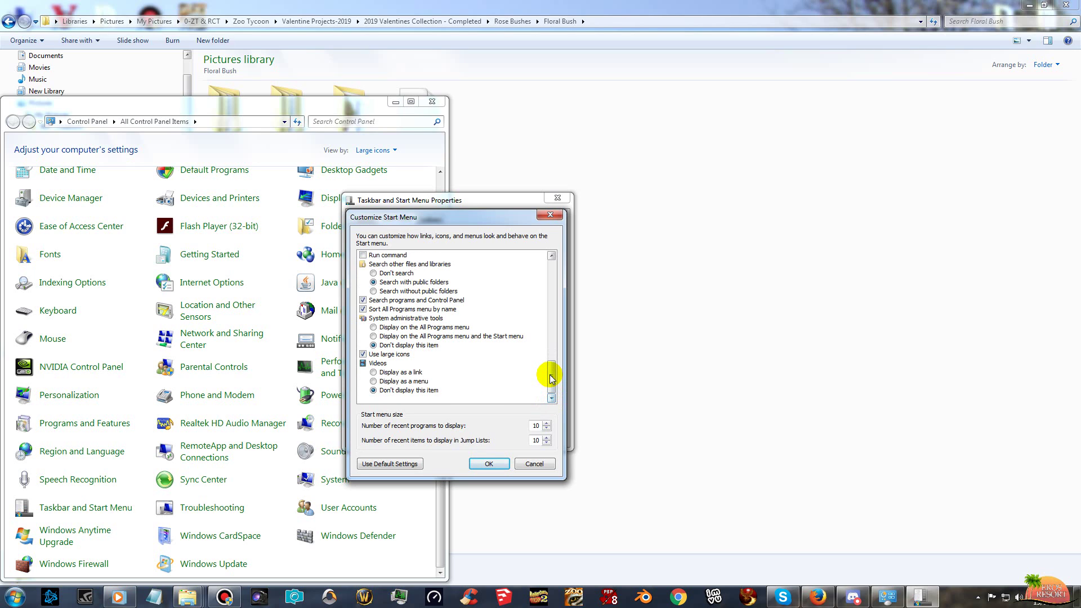
left_click_drag(550, 375, 554, 242)
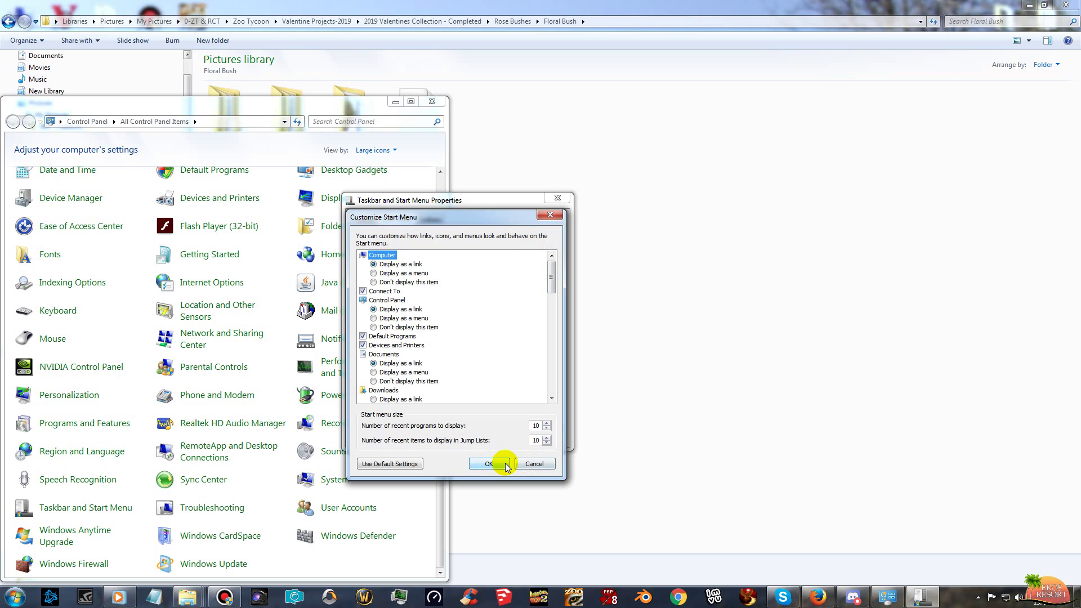
left_click(526, 465)
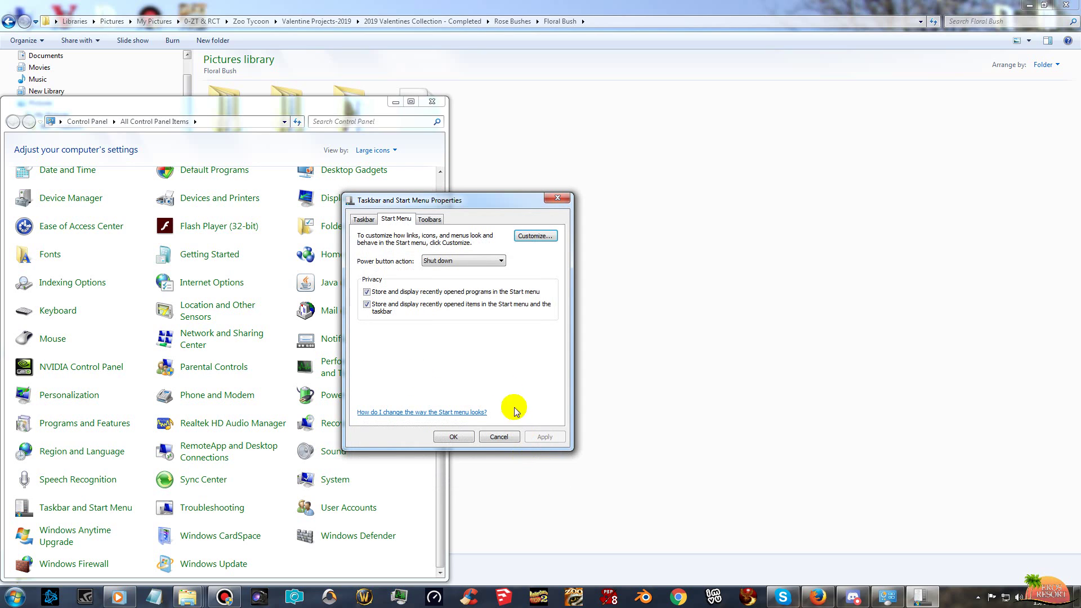
Check the toolbar and taskbar settings, go through the Start menu customization options again, and close the Taskbar and Start Menu properties.
left_click(431, 220)
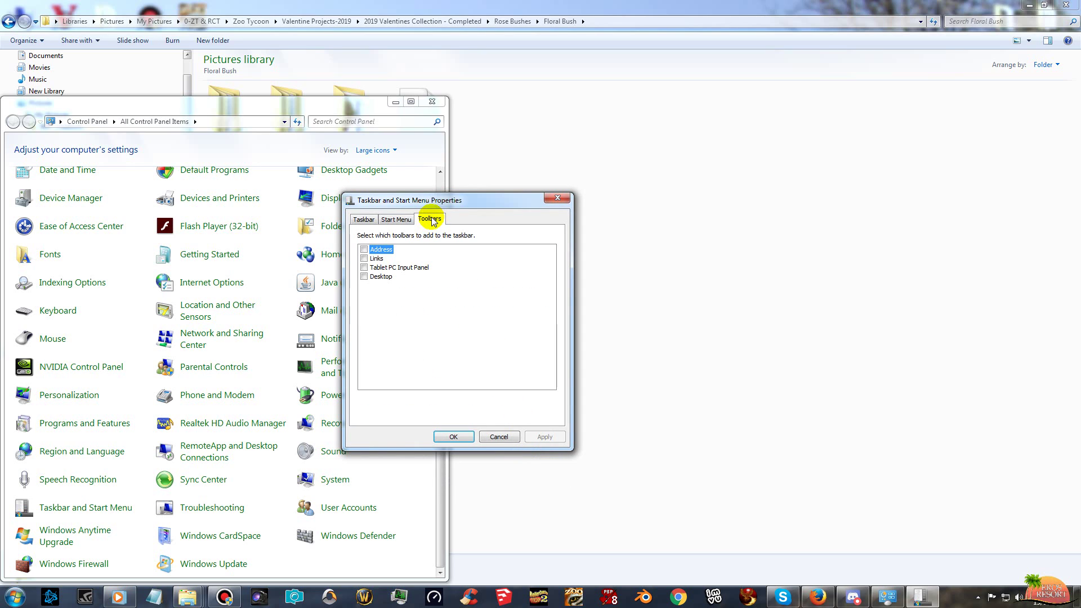
left_click(365, 220)
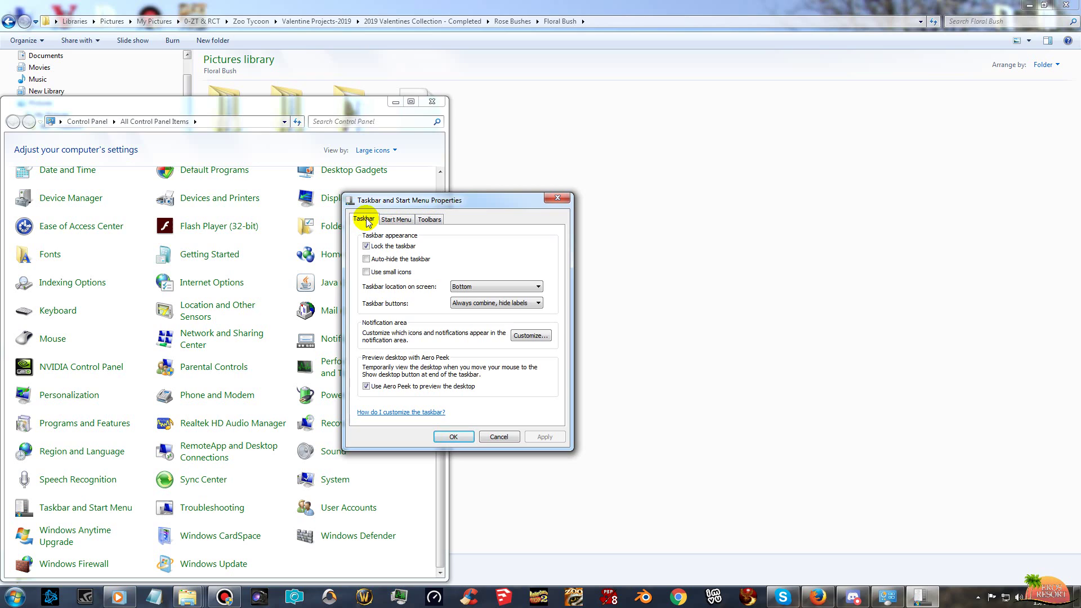
left_click(394, 221)
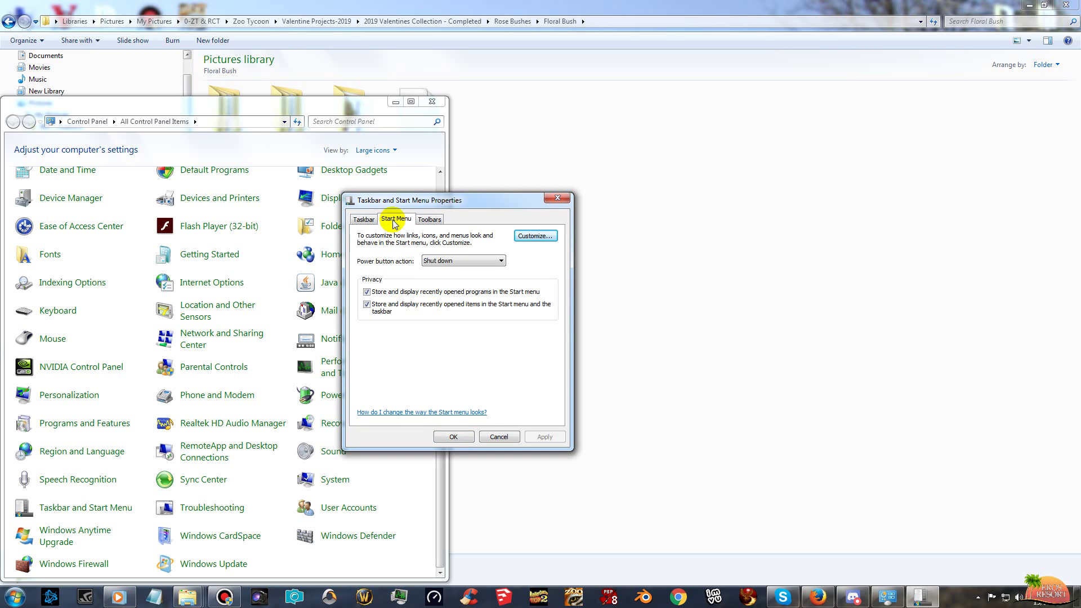
left_click(535, 235)
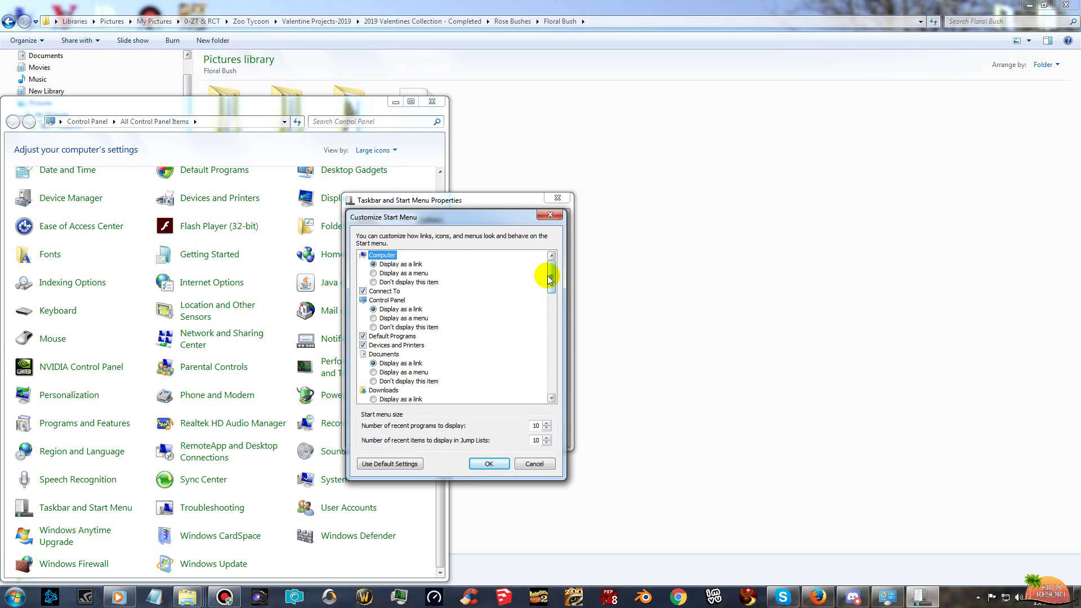
left_click_drag(548, 276, 548, 297)
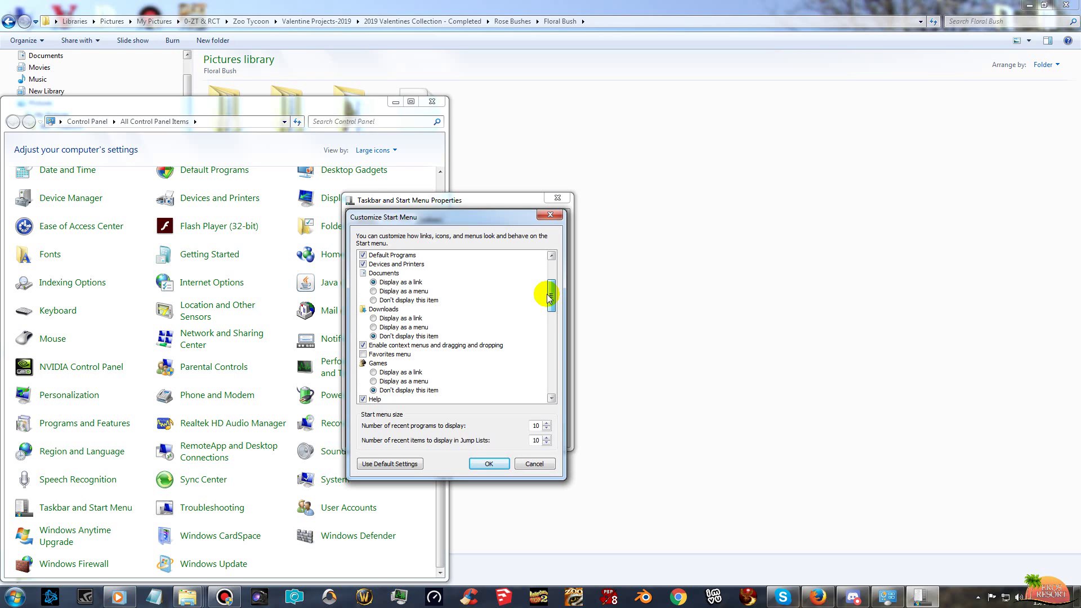
left_click_drag(549, 297, 544, 379)
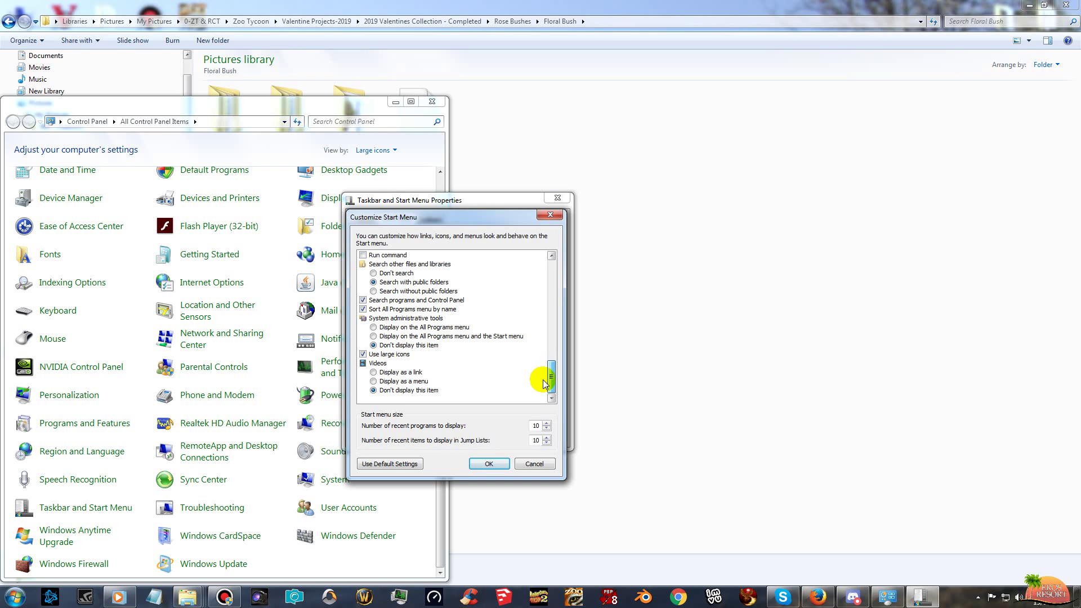
left_click(550, 214)
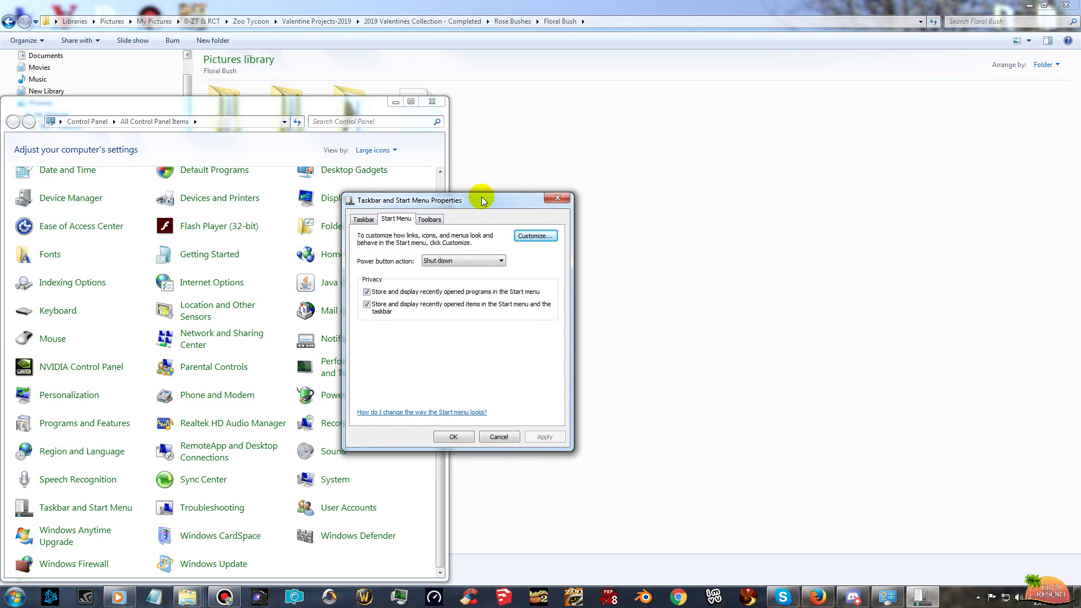
left_click(557, 198)
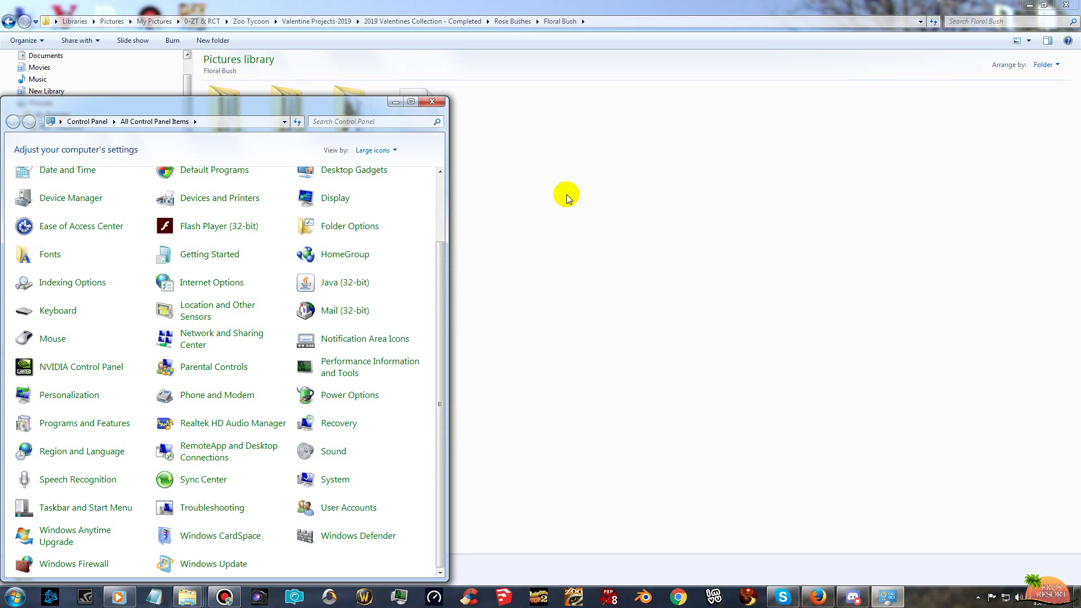
In the advanced Folder Options view settings, leave Hide extensions for known file types unchecked, accept the settings and close the Control Panel.
left_click(340, 226)
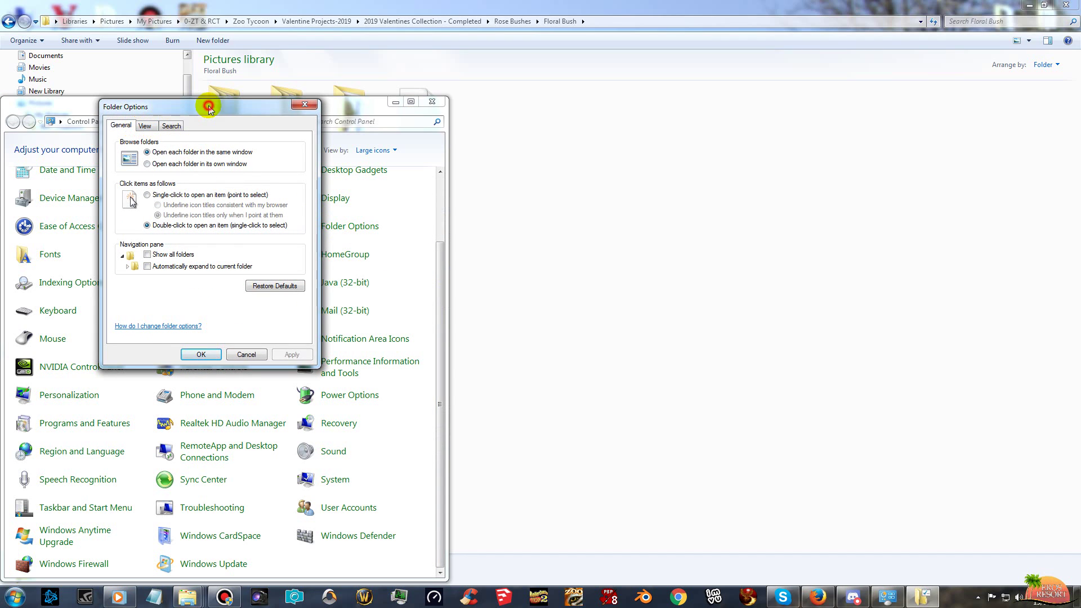
left_click_drag(208, 105, 555, 136)
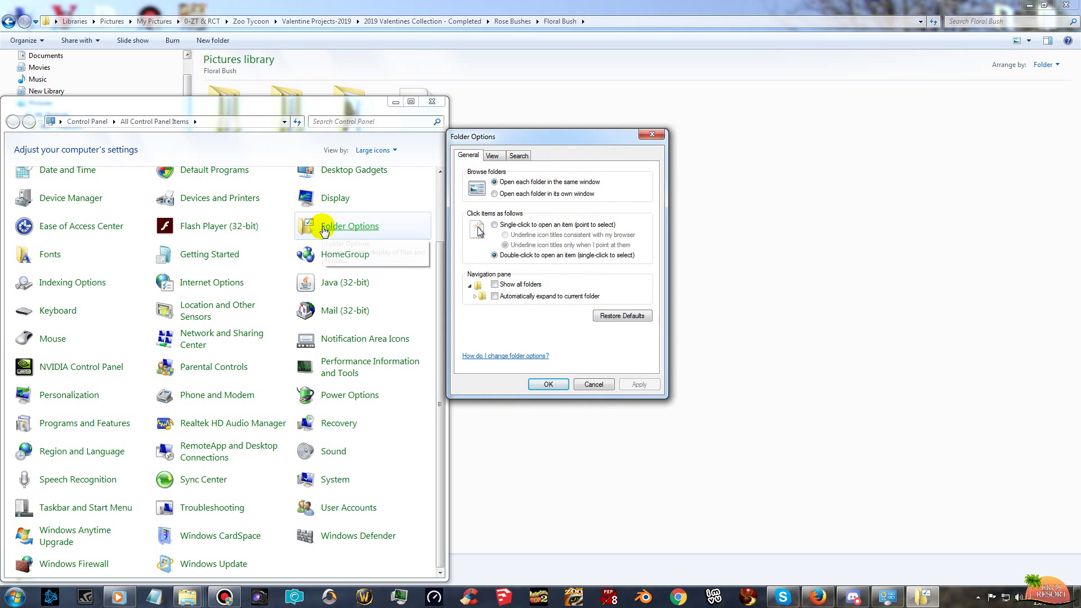
left_click(493, 156)
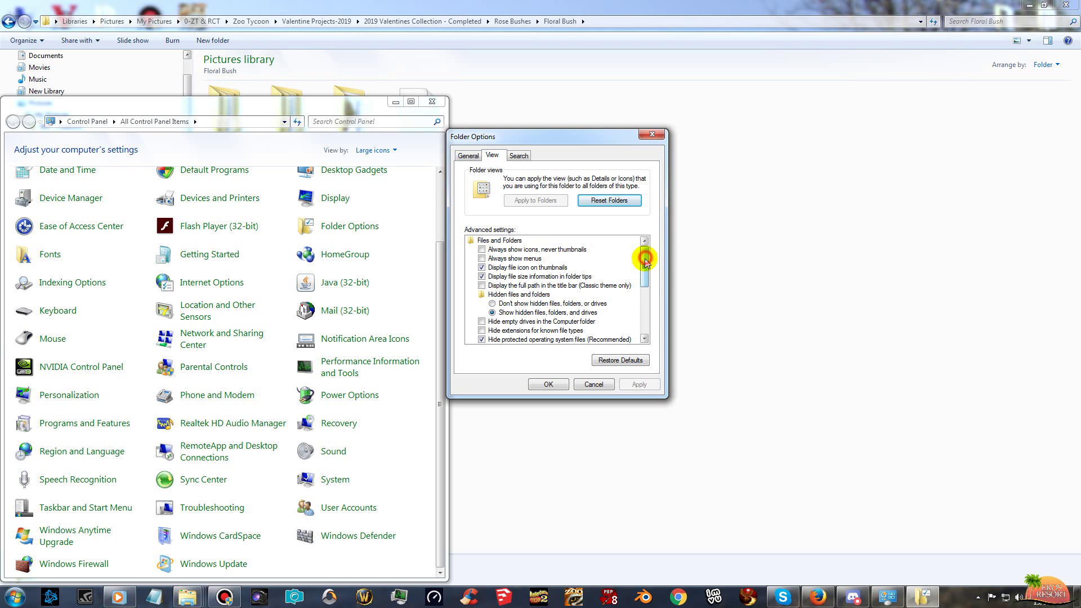
left_click_drag(644, 261, 635, 239)
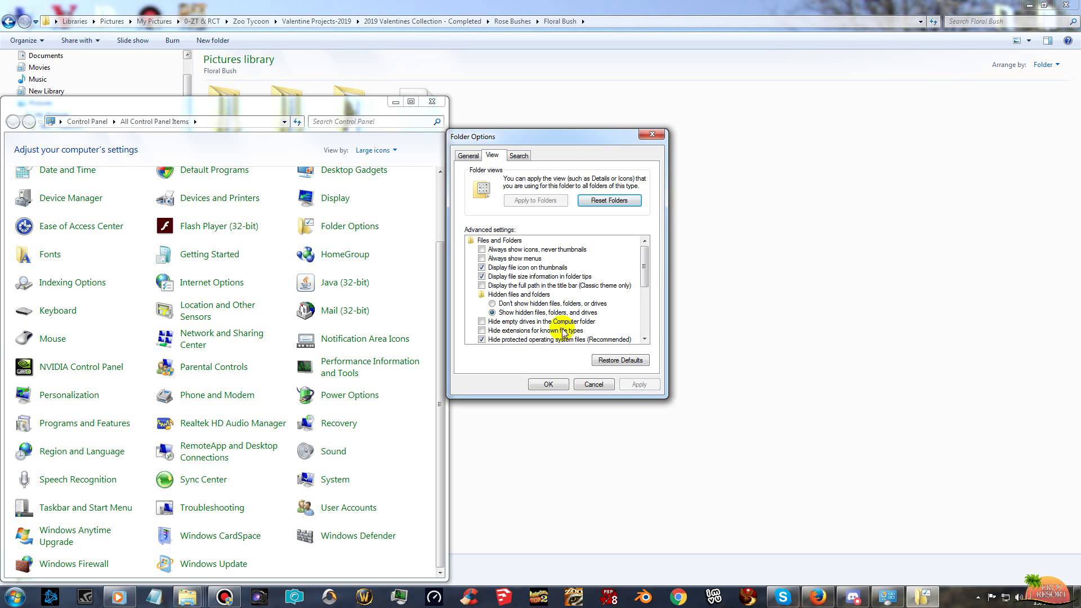
left_click(482, 331)
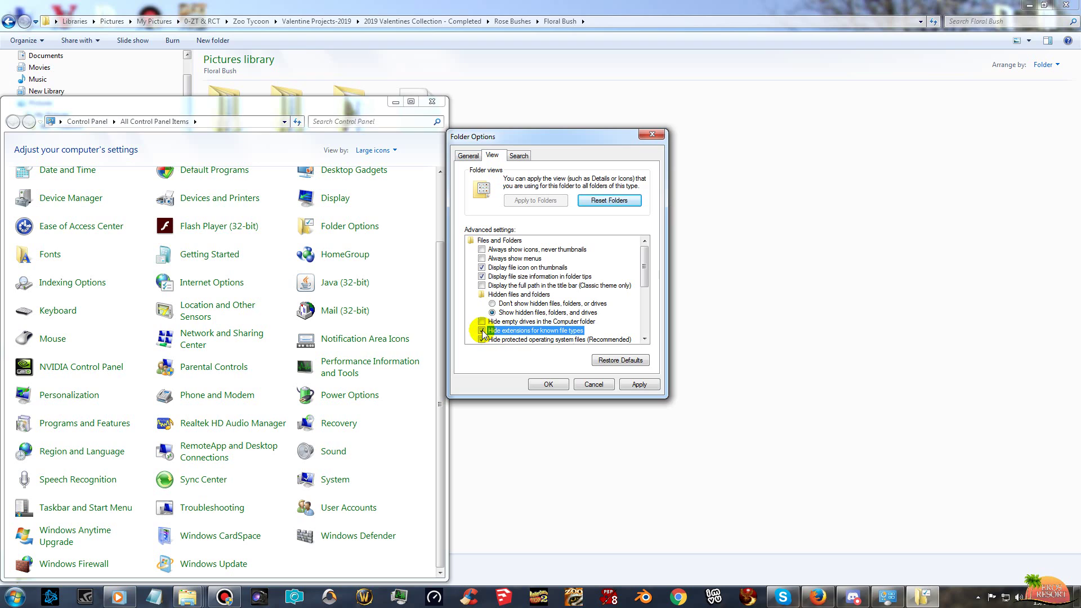
left_click(482, 332)
left_click(544, 385)
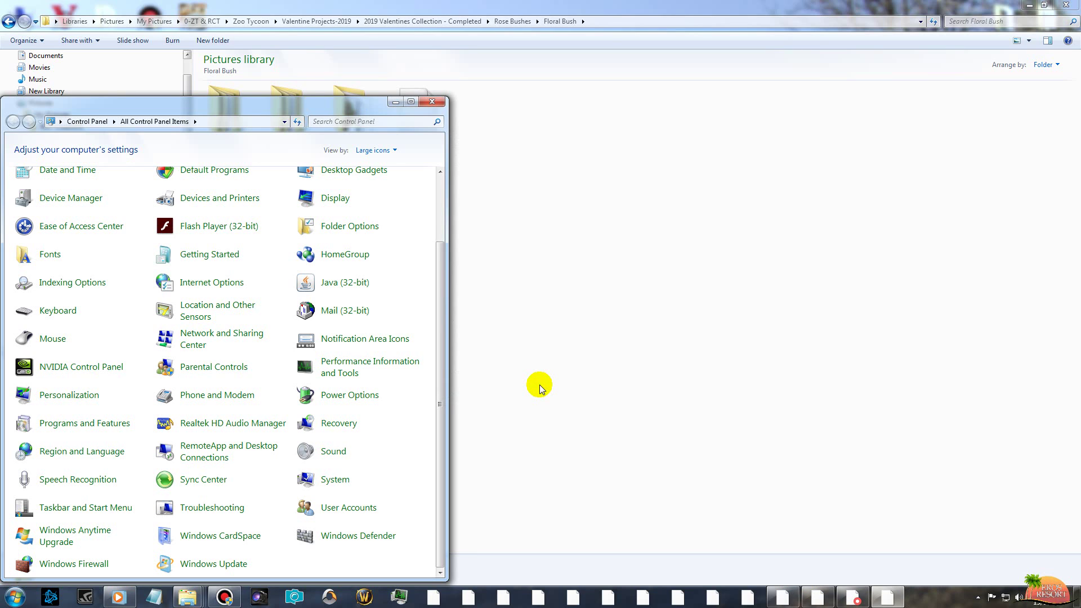
left_click(432, 103)
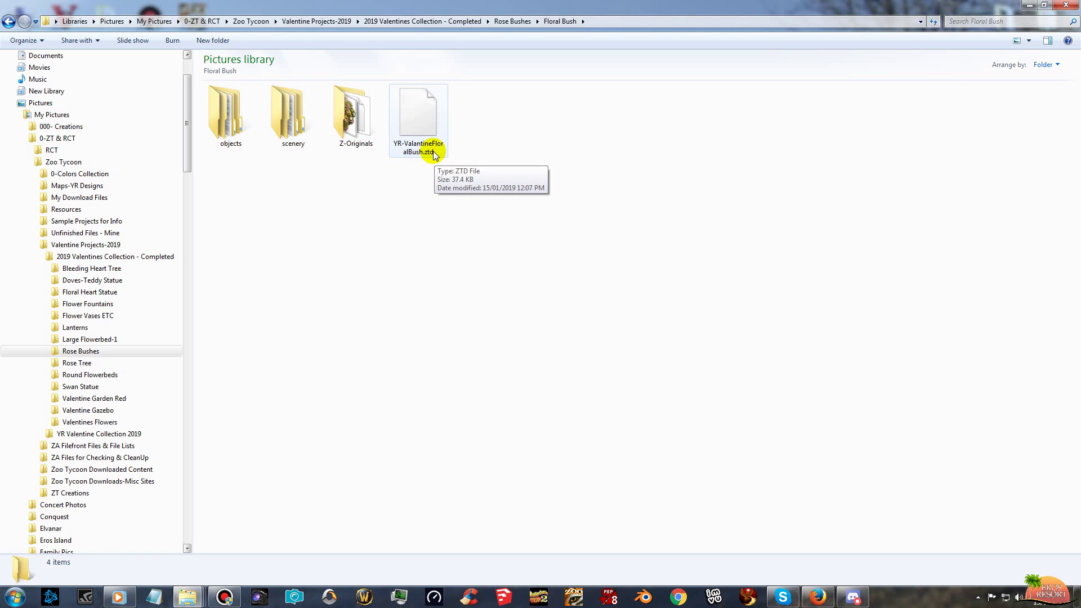
Change the extension of YR-ValantineFloralBush.ztd in the Floral Bush folder to .zip and accept the extension change.
left_click(433, 151)
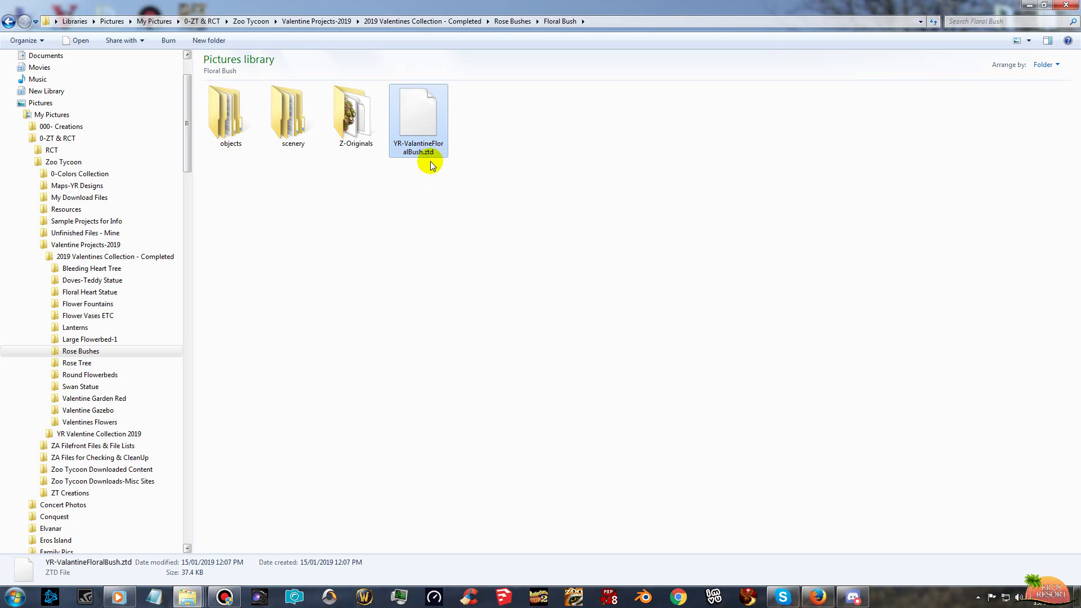
left_click(438, 152)
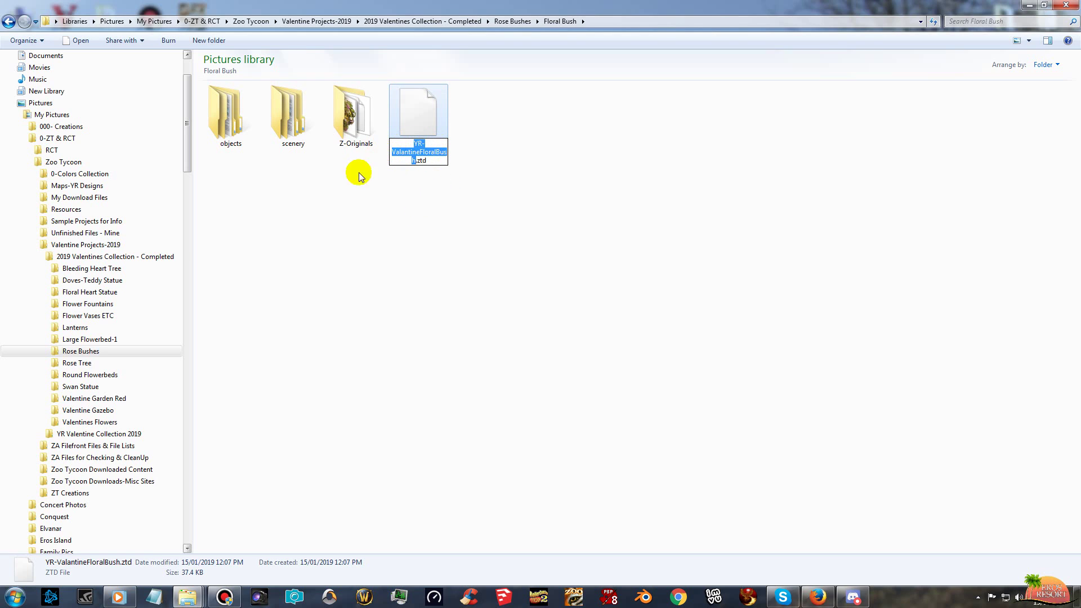
left_click(437, 161)
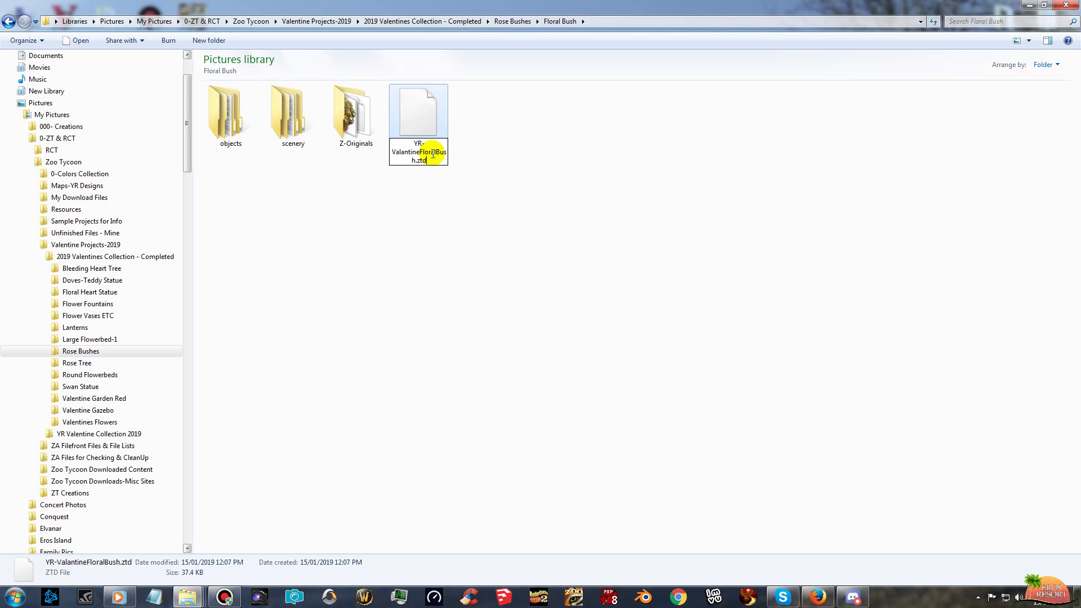
key("BackSpace")
type("ip")
left_click(450, 246)
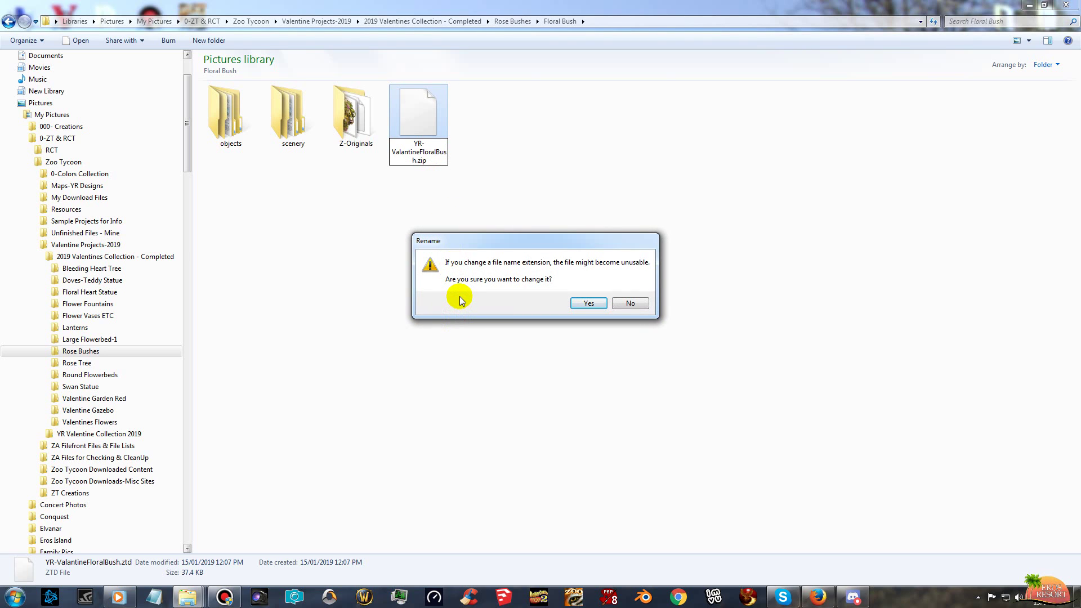
left_click(589, 303)
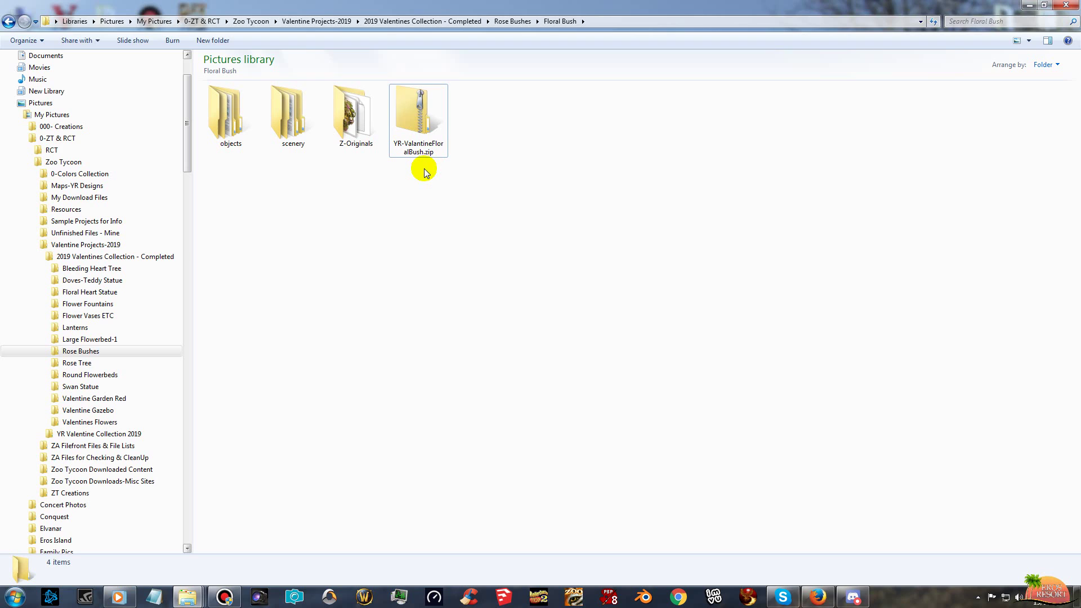
left_click(413, 109)
right_click(414, 109)
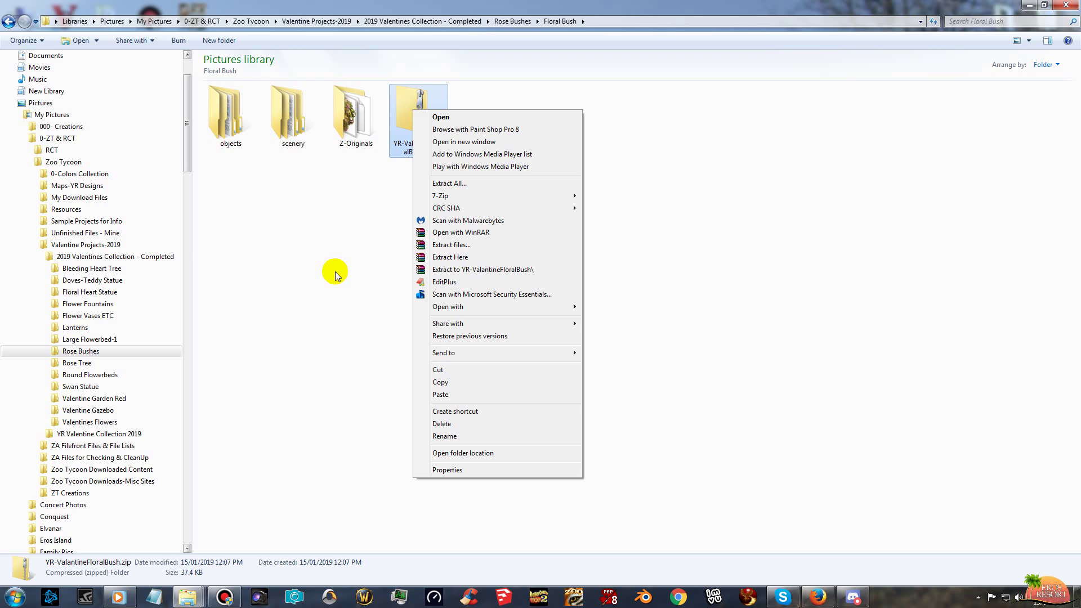
left_click(335, 272)
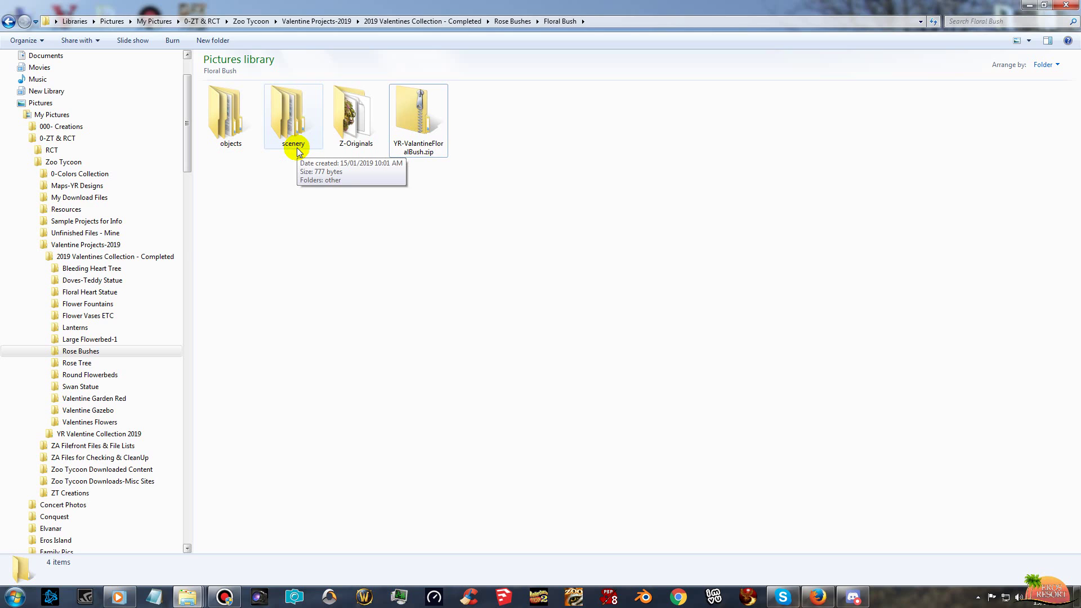
Copy the DBD56036 folder from Floral Bush's objects folder into the objects folder of ValentineFloralFoliage under Rose Bushes.
double_click(229, 125)
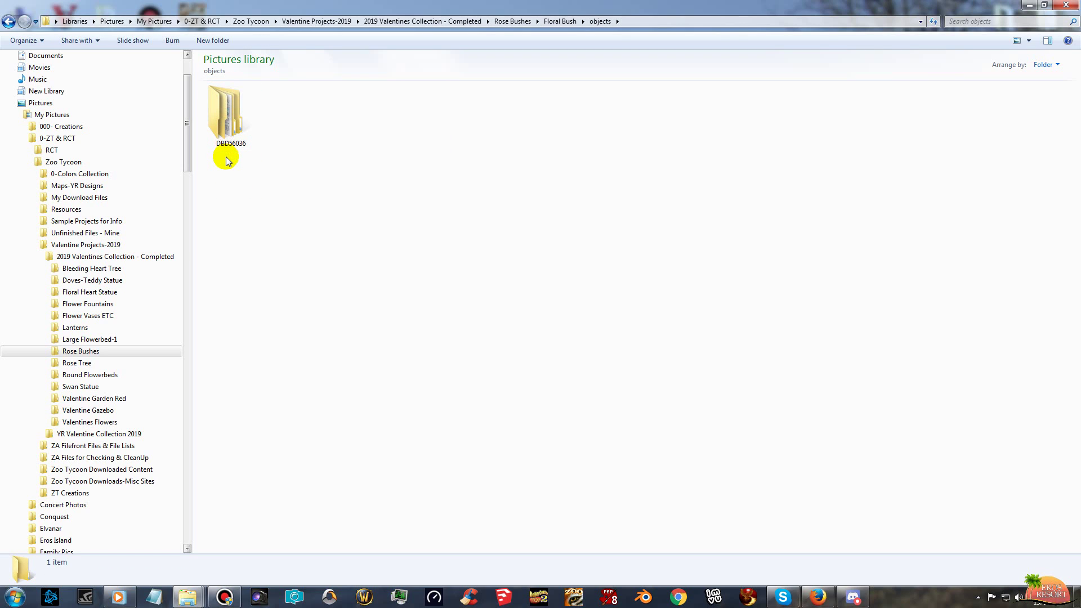
right_click(216, 111)
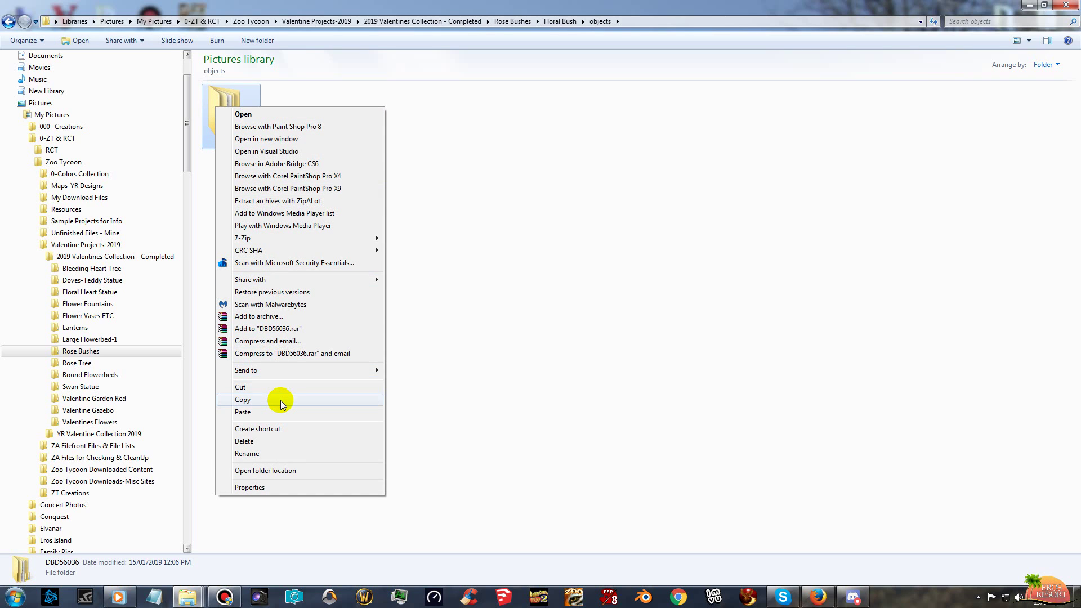
left_click(281, 401)
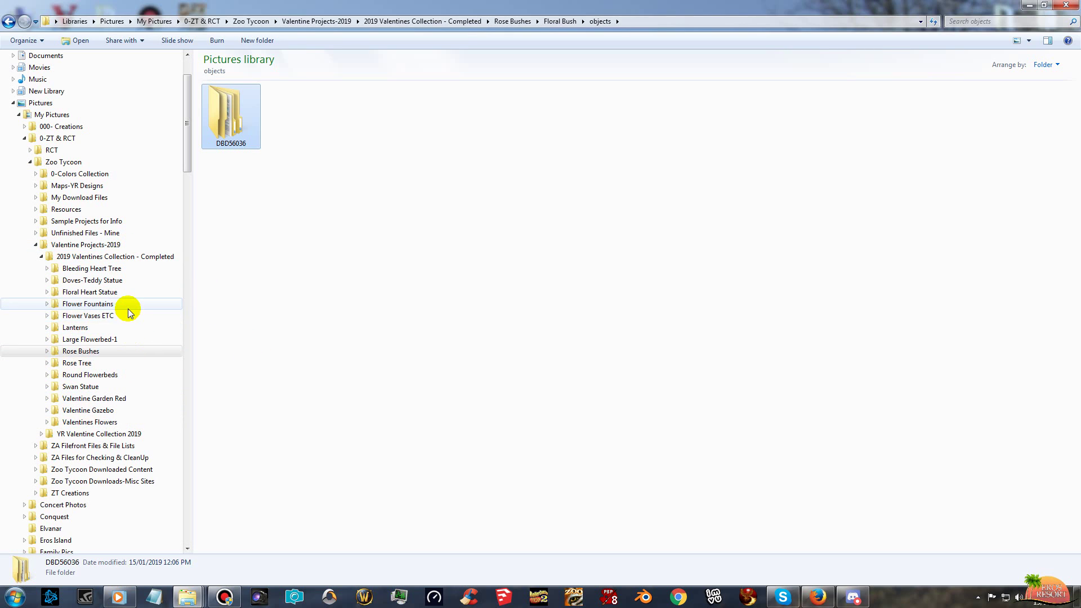
left_click(122, 258)
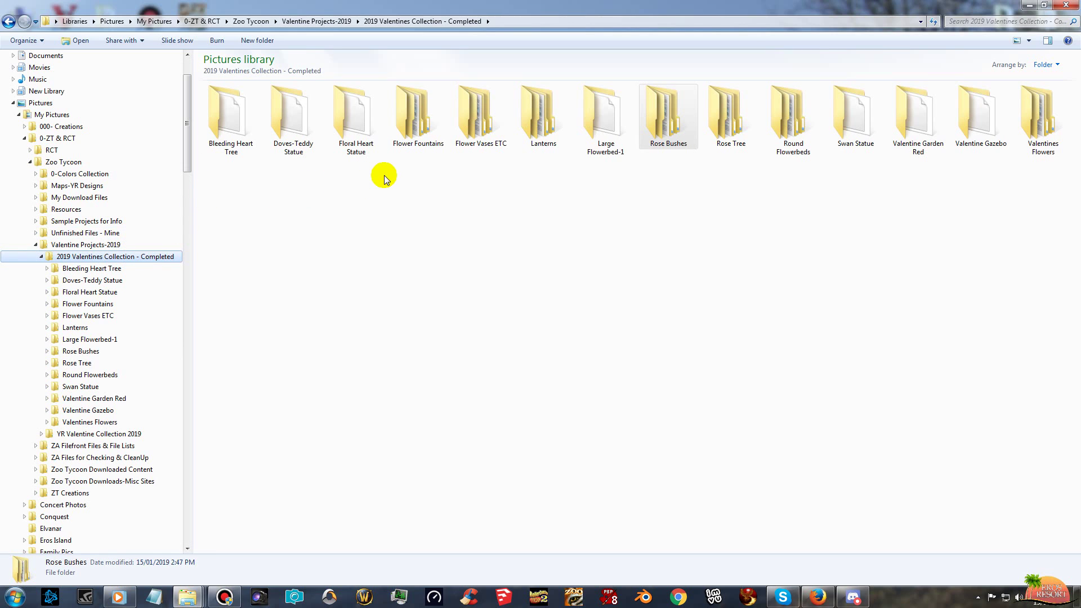
left_click(655, 133)
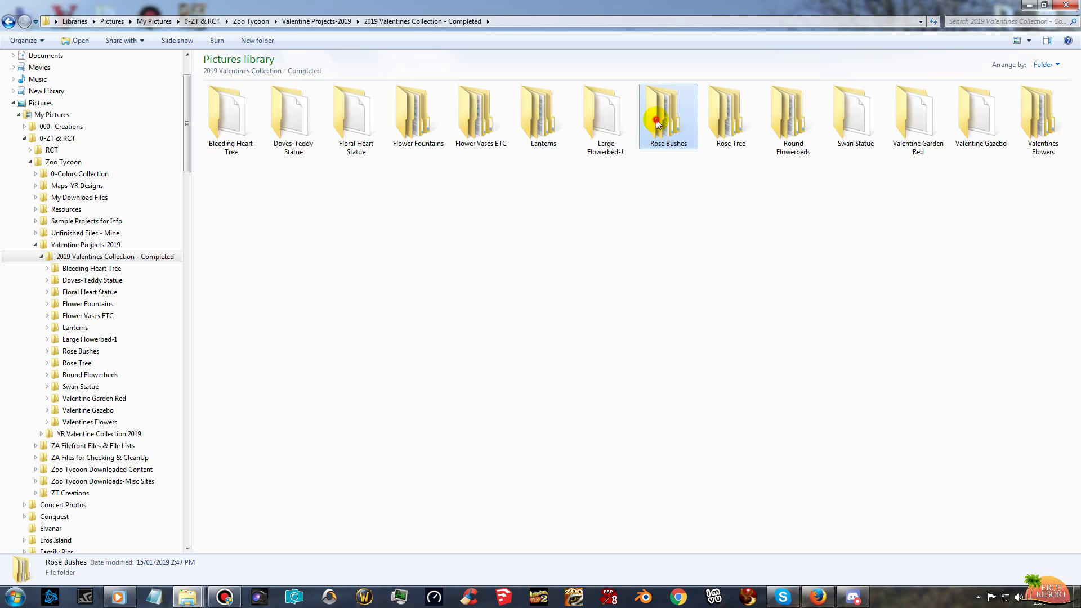
double_click(655, 133)
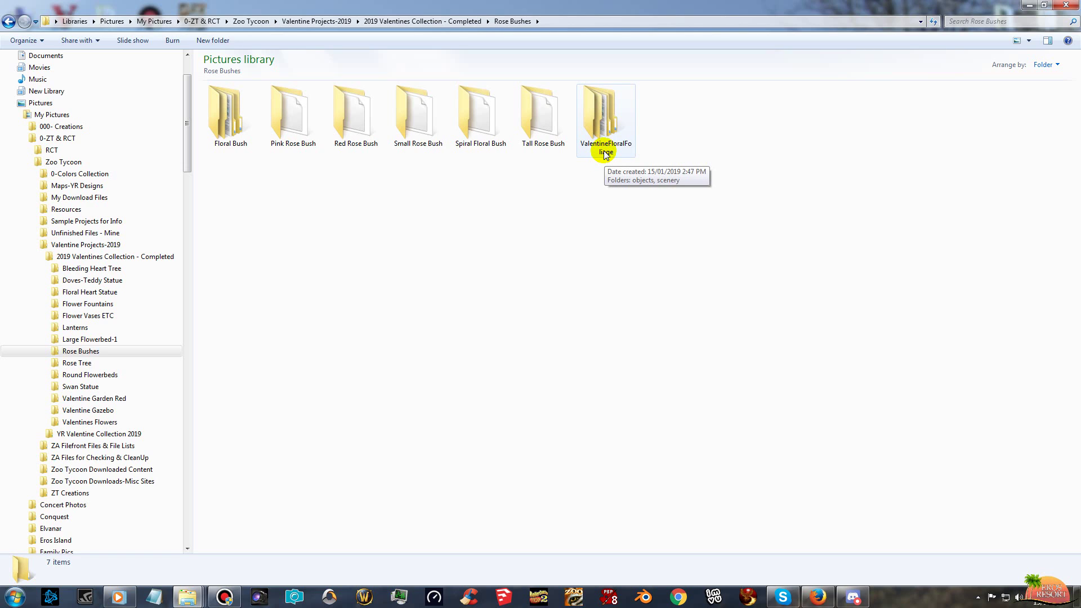
left_click(599, 112)
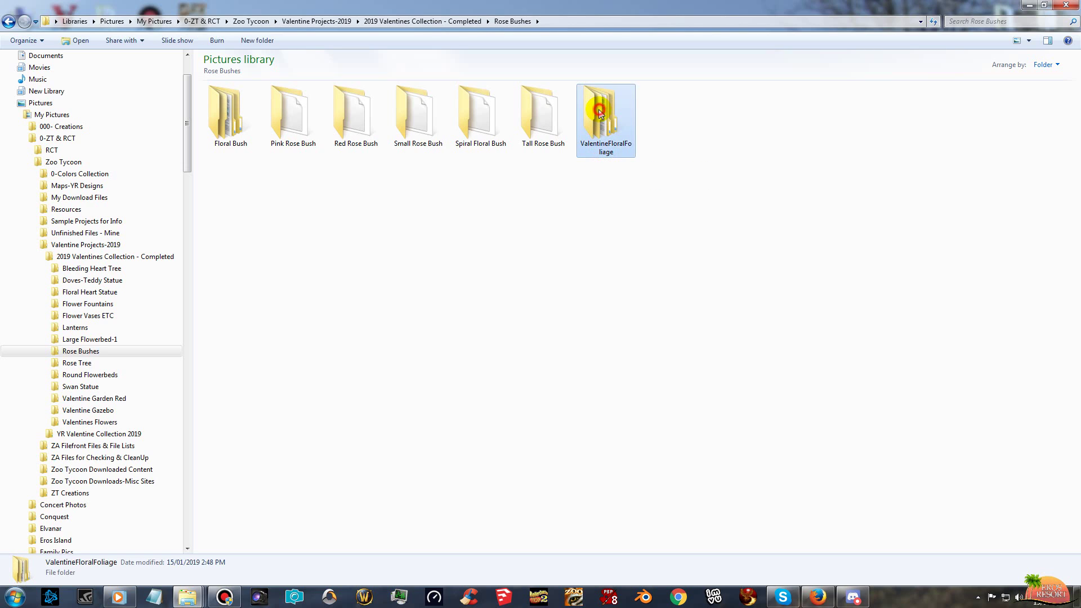
double_click(599, 113)
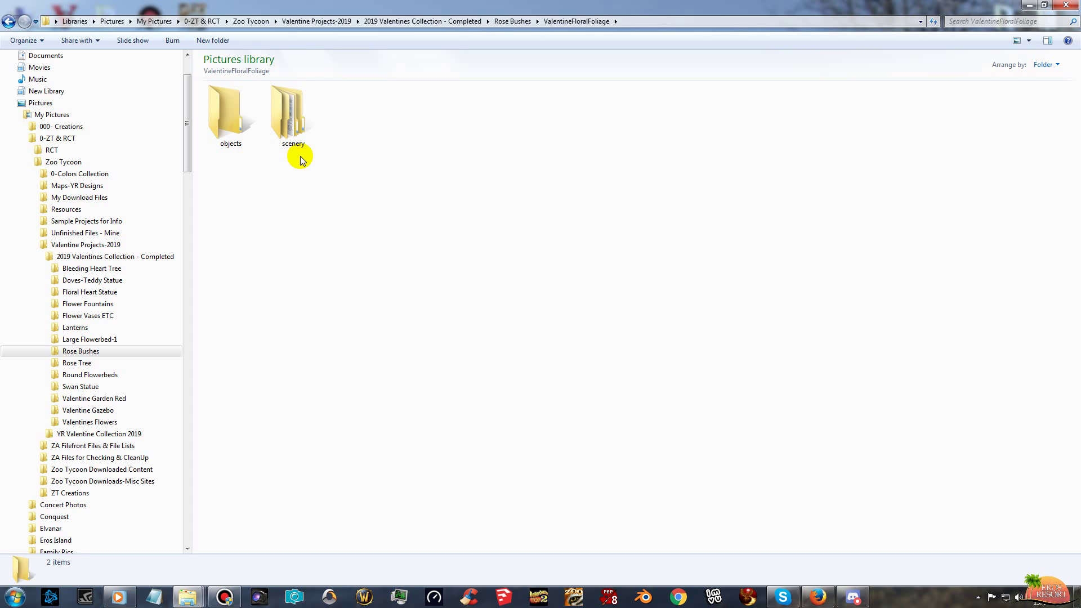
double_click(223, 106)
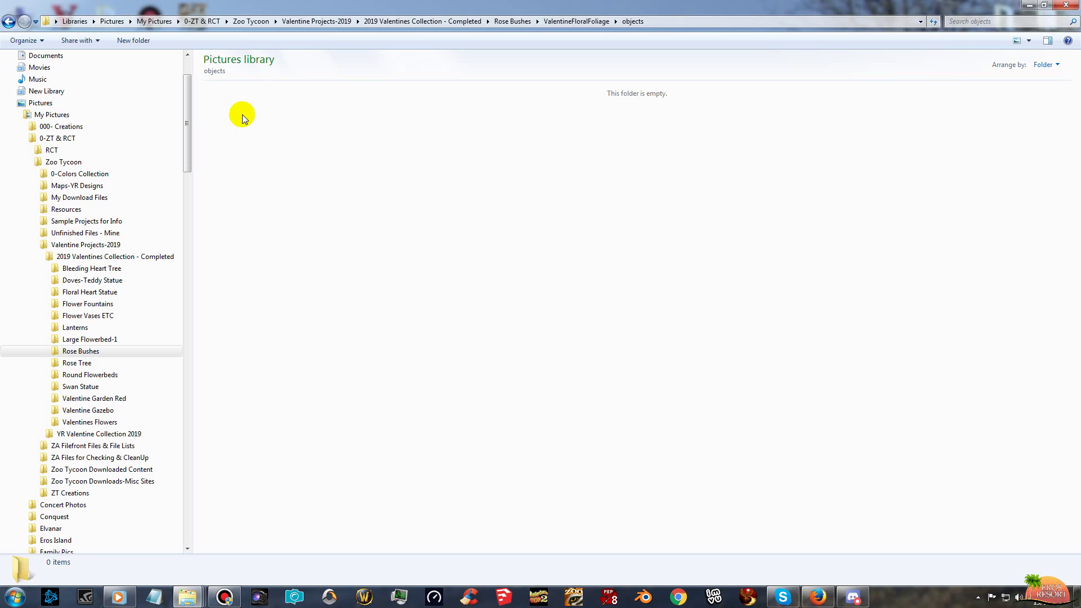
right_click(243, 117)
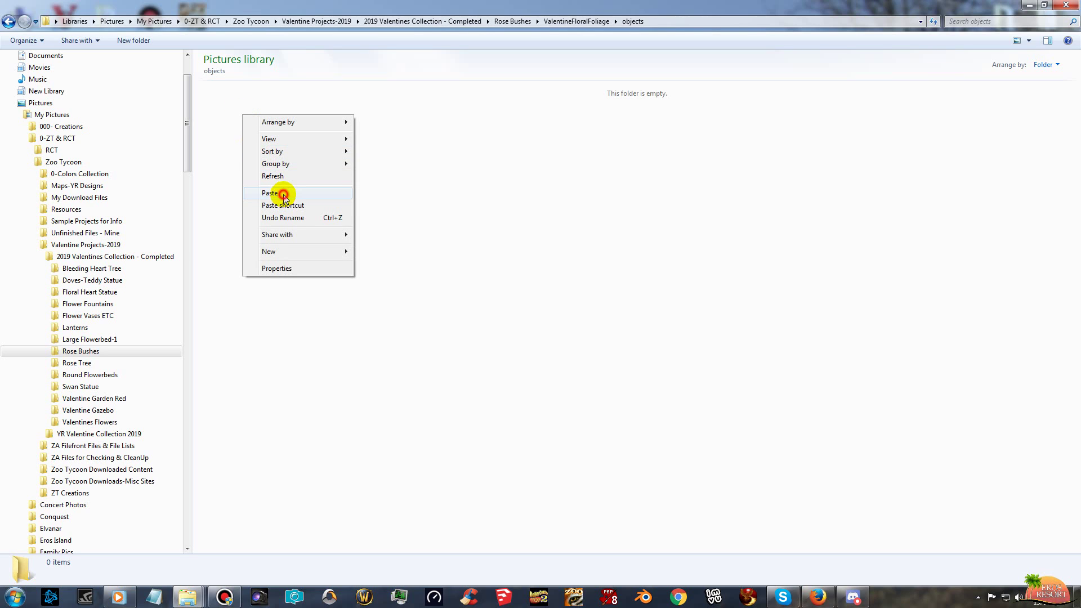
left_click(283, 193)
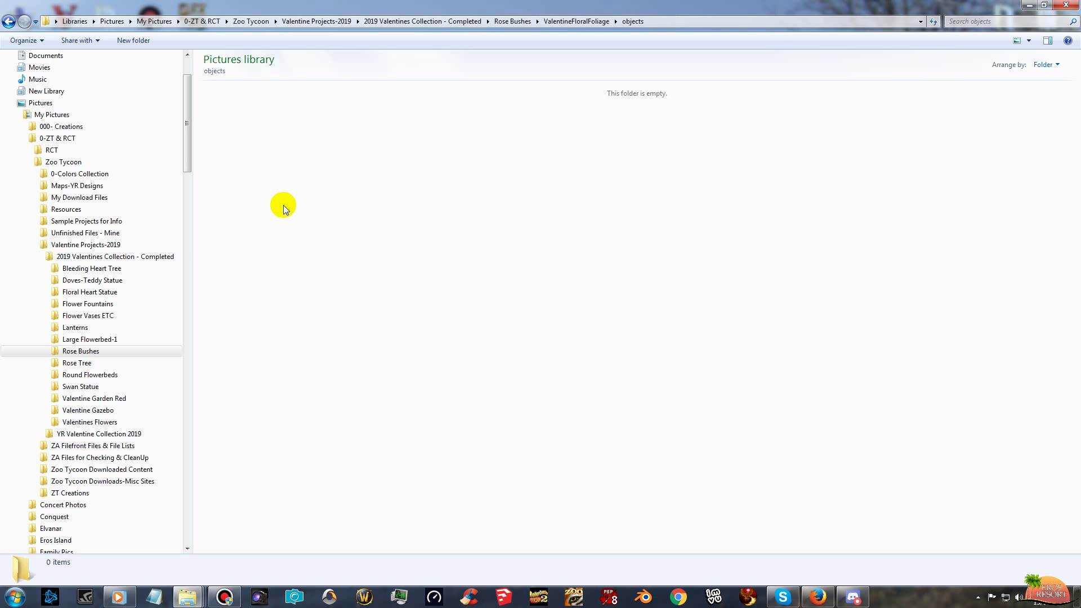
left_click(249, 196)
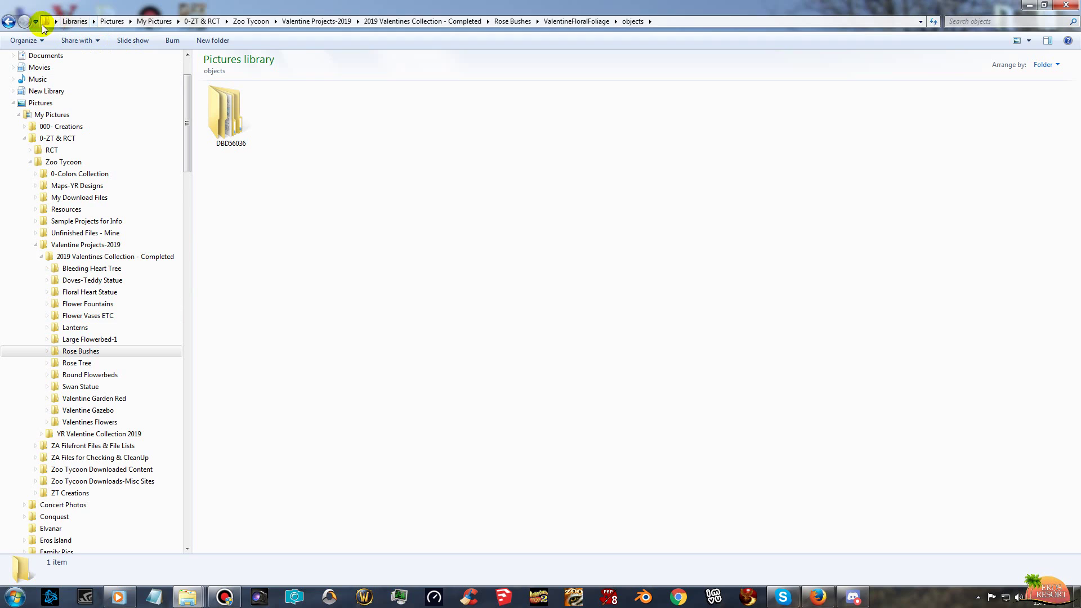
Go back to the Floral Bush folder and copy the DBD56036.ucs file from its scenery\other folder.
left_click(8, 22)
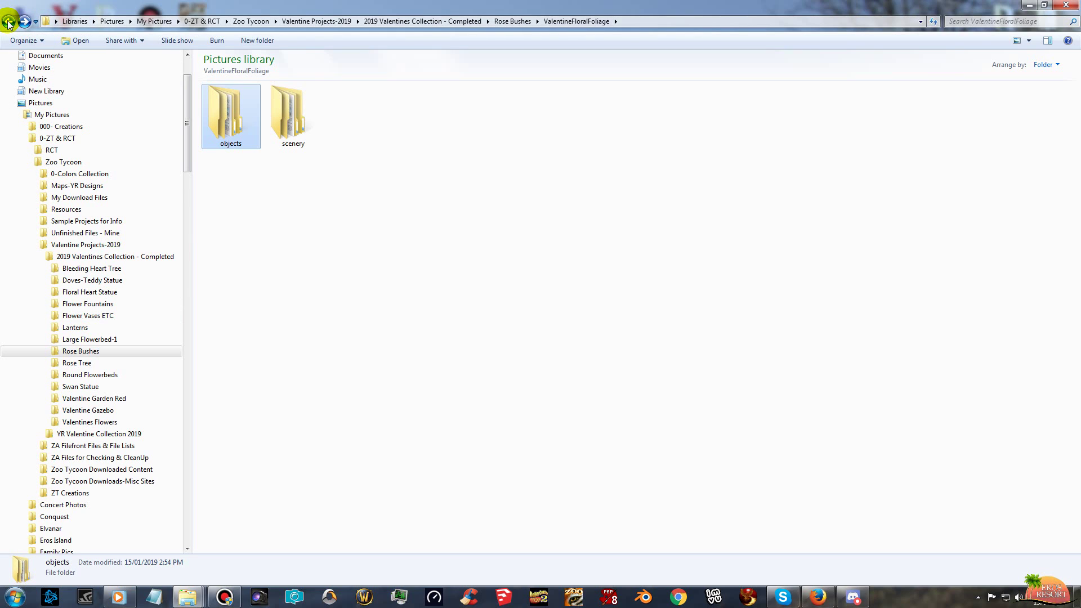
left_click(8, 23)
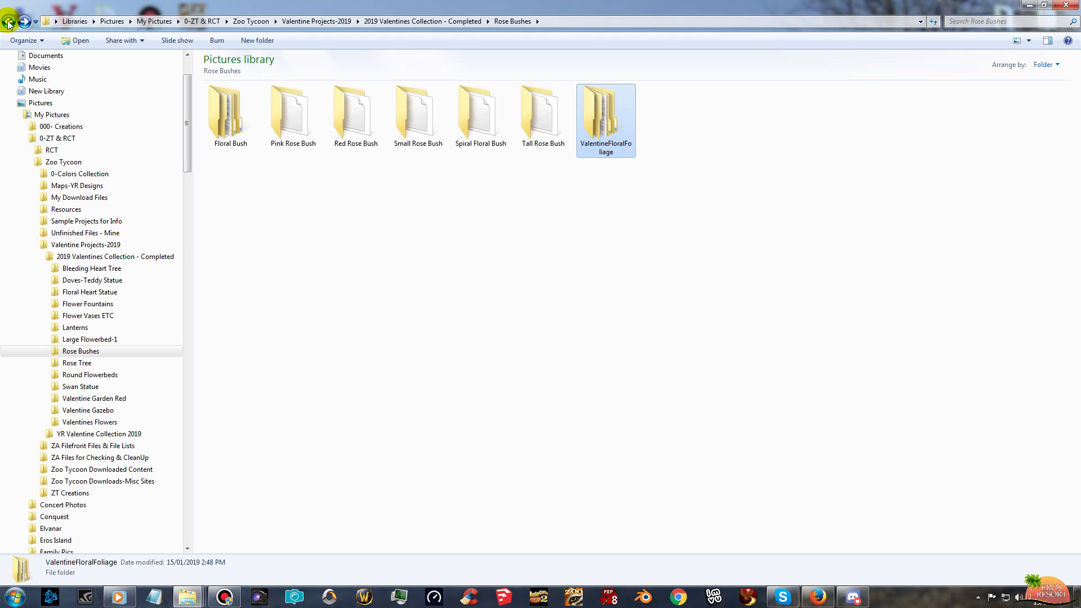
double_click(218, 114)
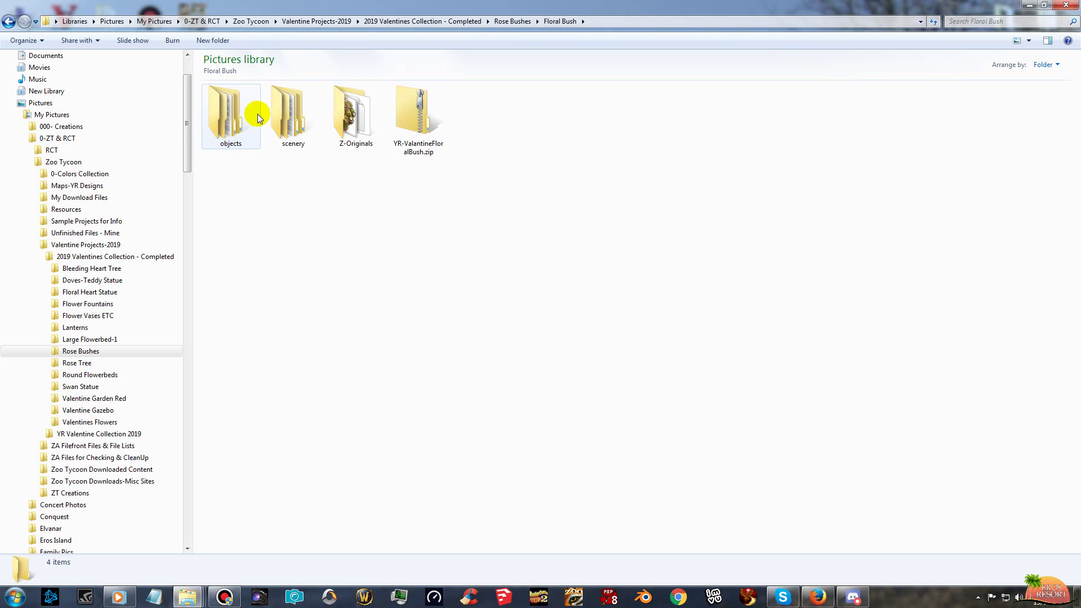
mouse_move(287, 109)
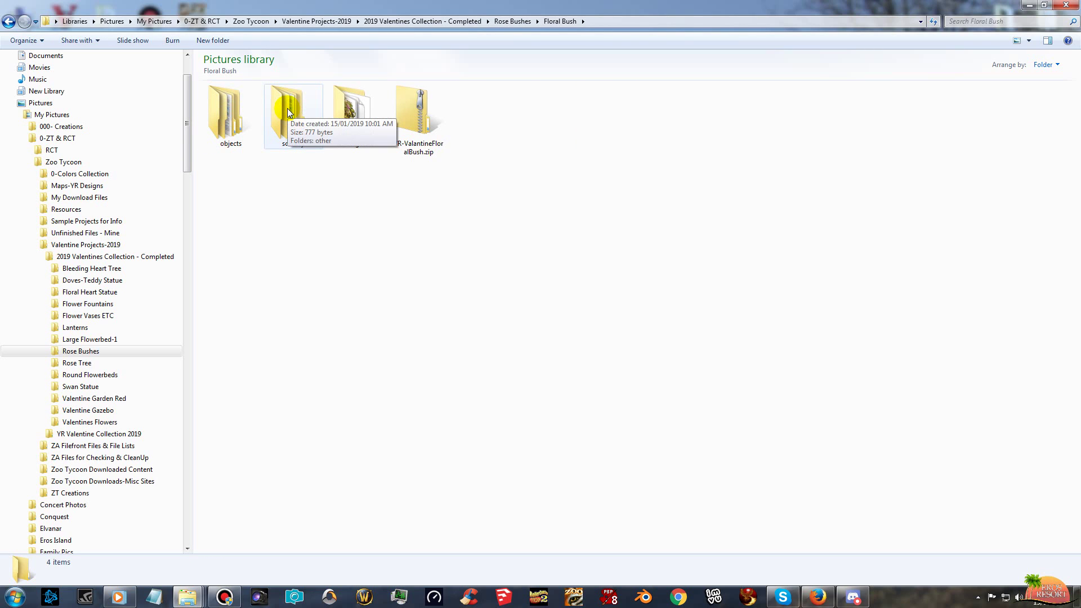
double_click(287, 109)
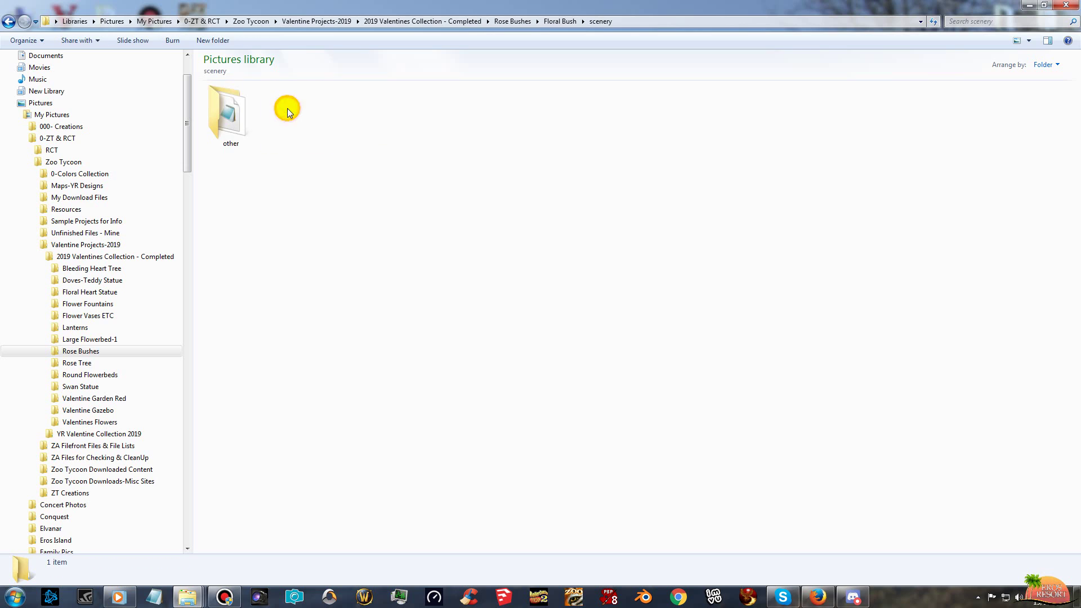
mouse_move(228, 113)
double_click(222, 104)
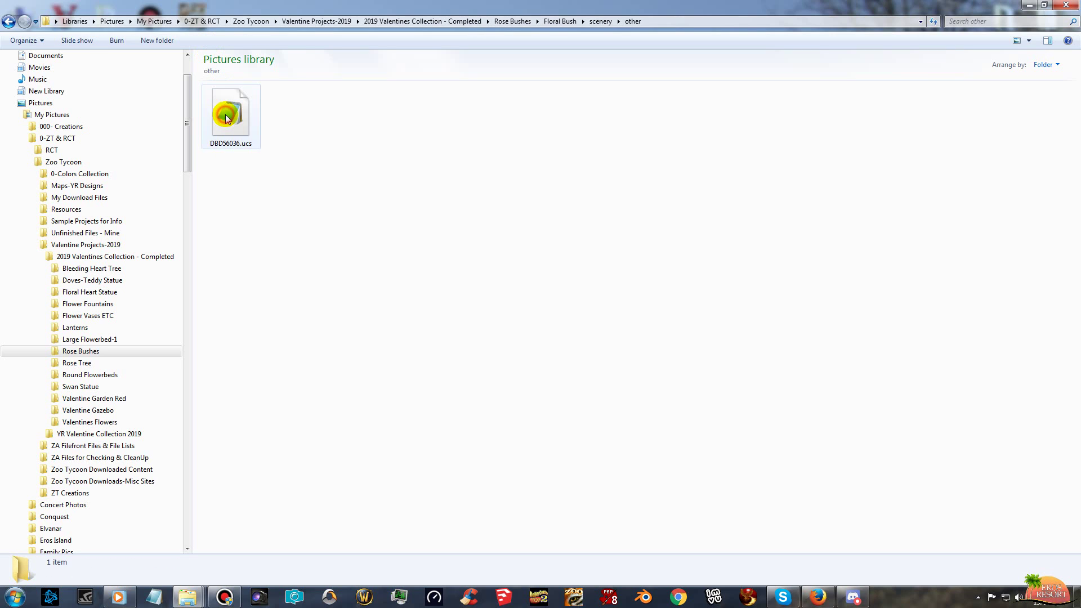
right_click(223, 114)
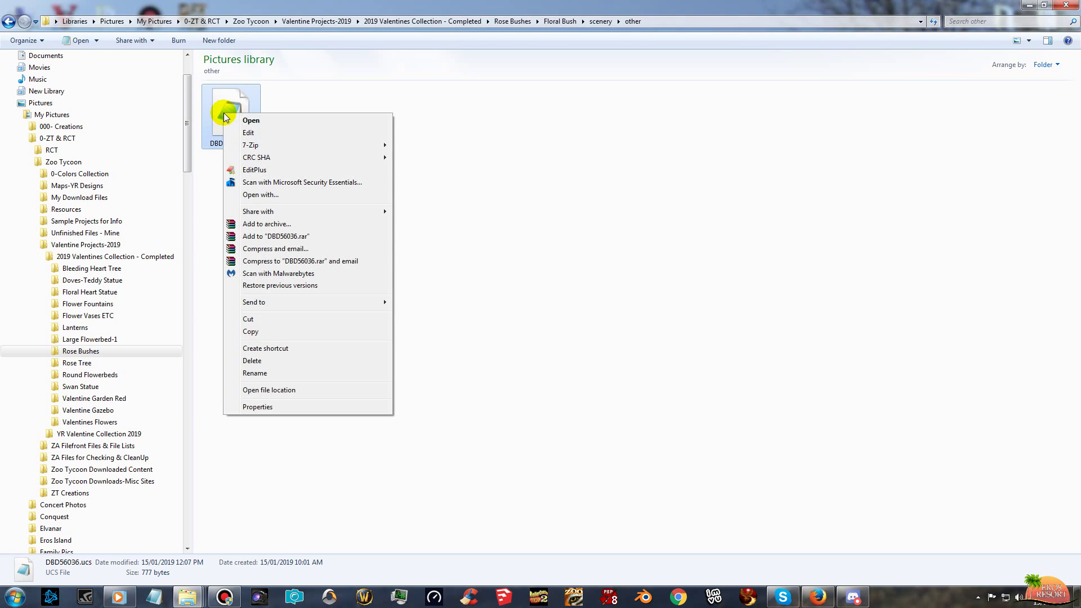
left_click(296, 332)
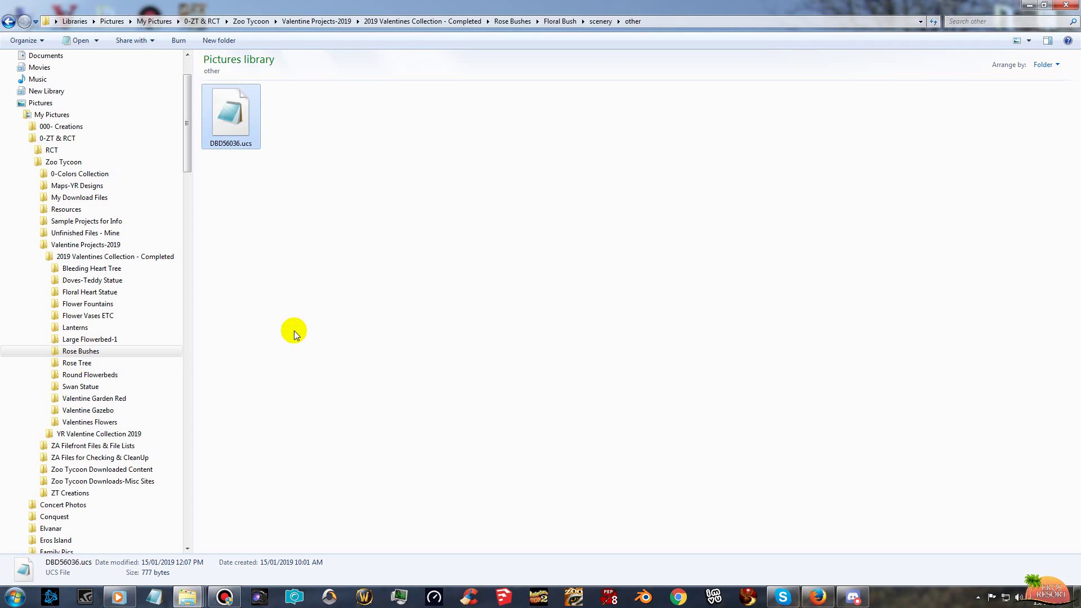
Paste the copied DBD56036.ucs file into ValentineFloralFoliage's scenery\other folder and return to the Rose Bushes folder.
left_click(46, 351)
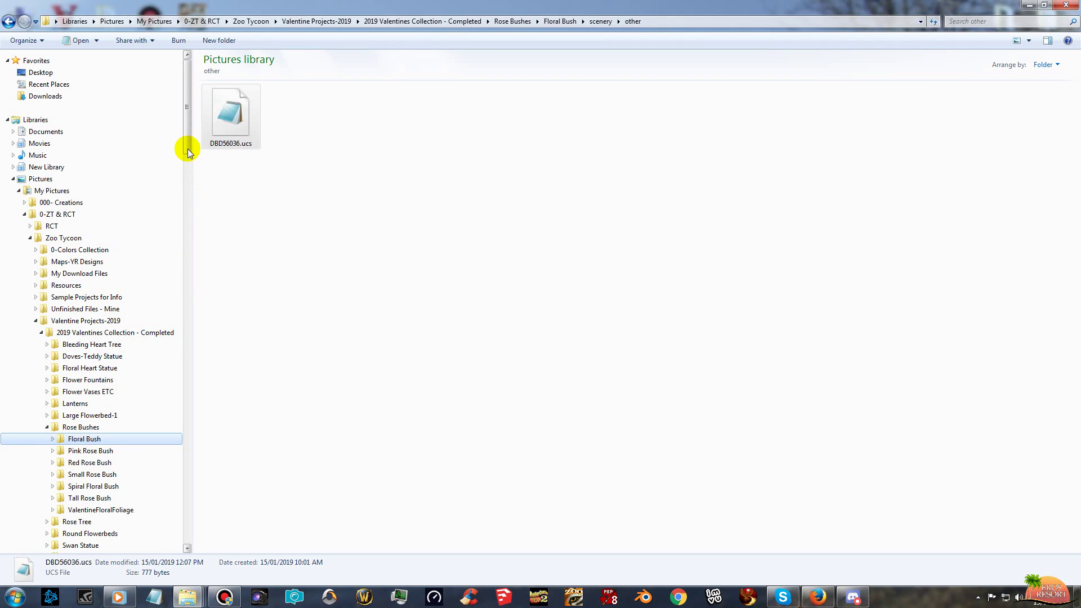
left_click_drag(186, 133, 191, 170)
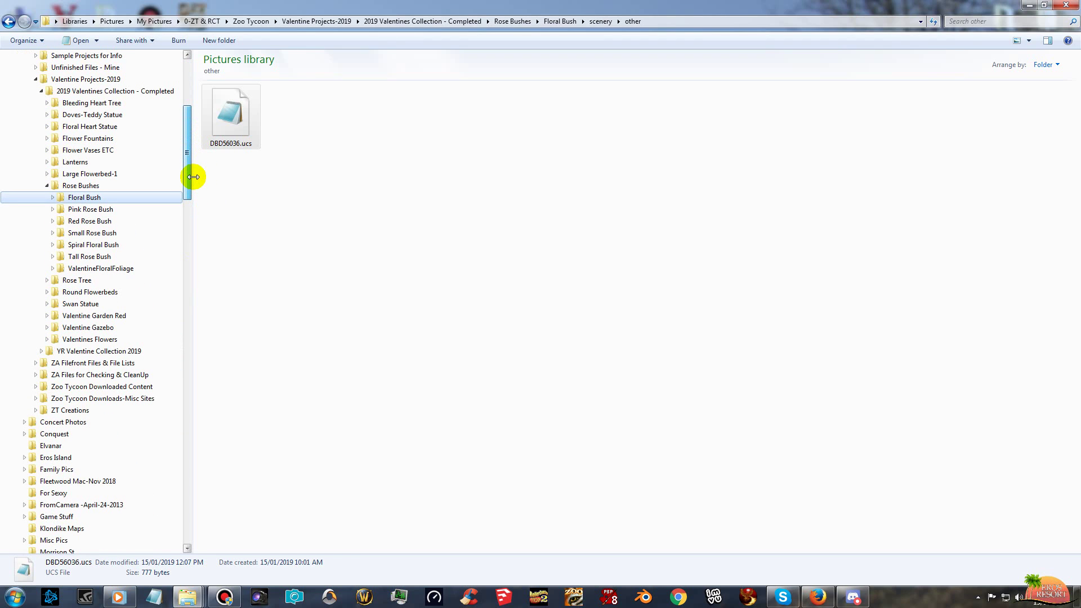
left_click(52, 268)
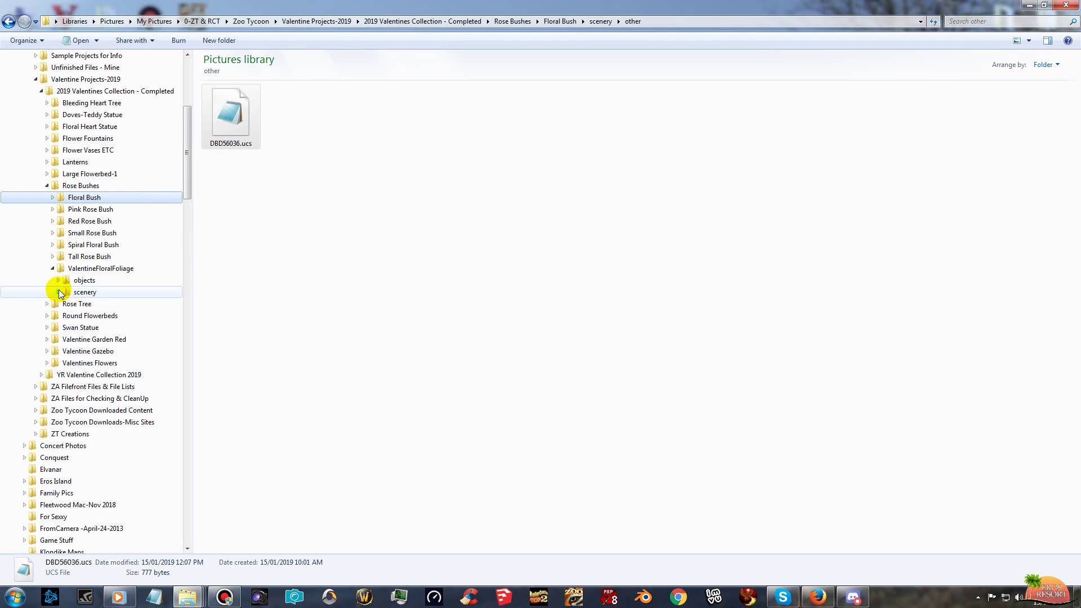
left_click(59, 293)
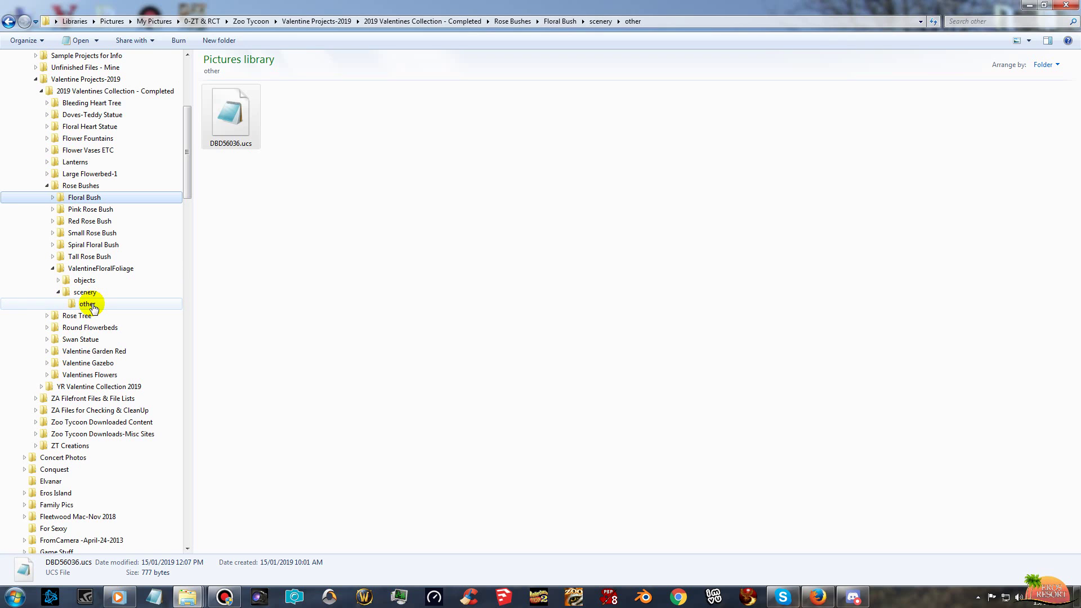
left_click(89, 305)
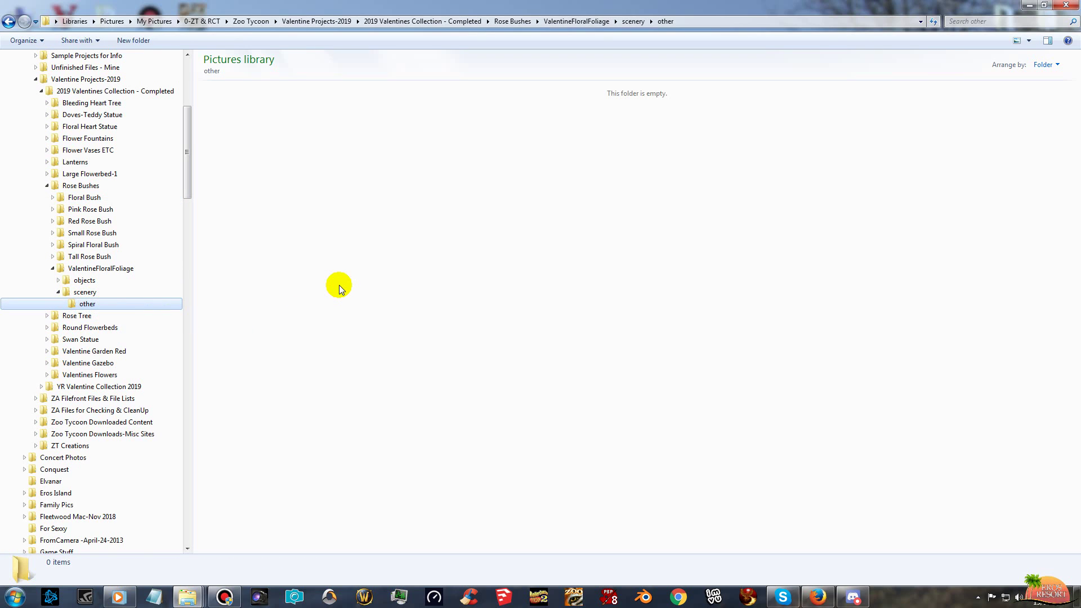
right_click(339, 285)
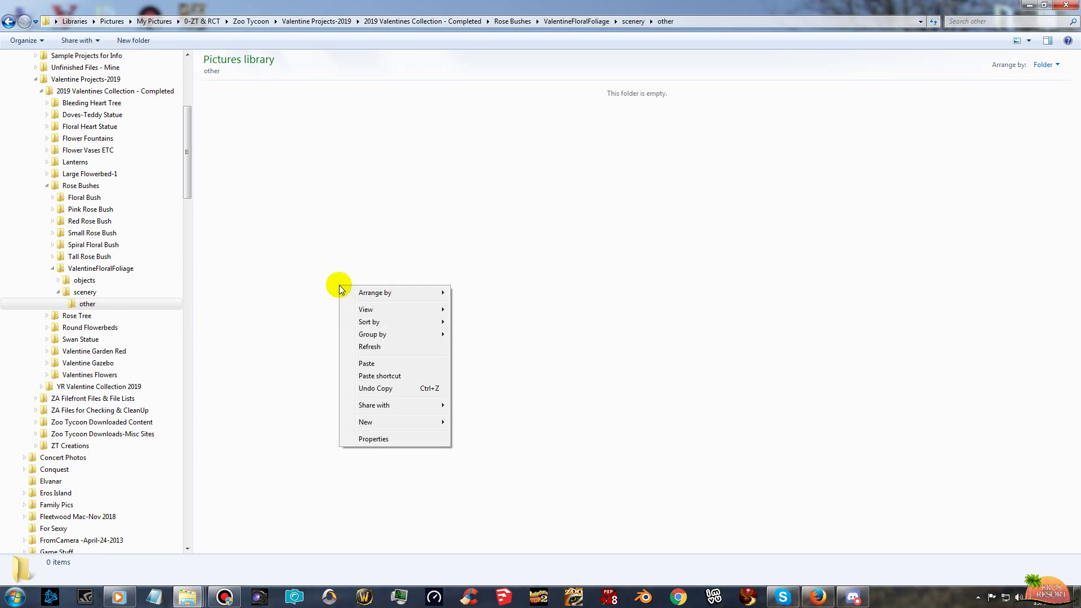
left_click(368, 363)
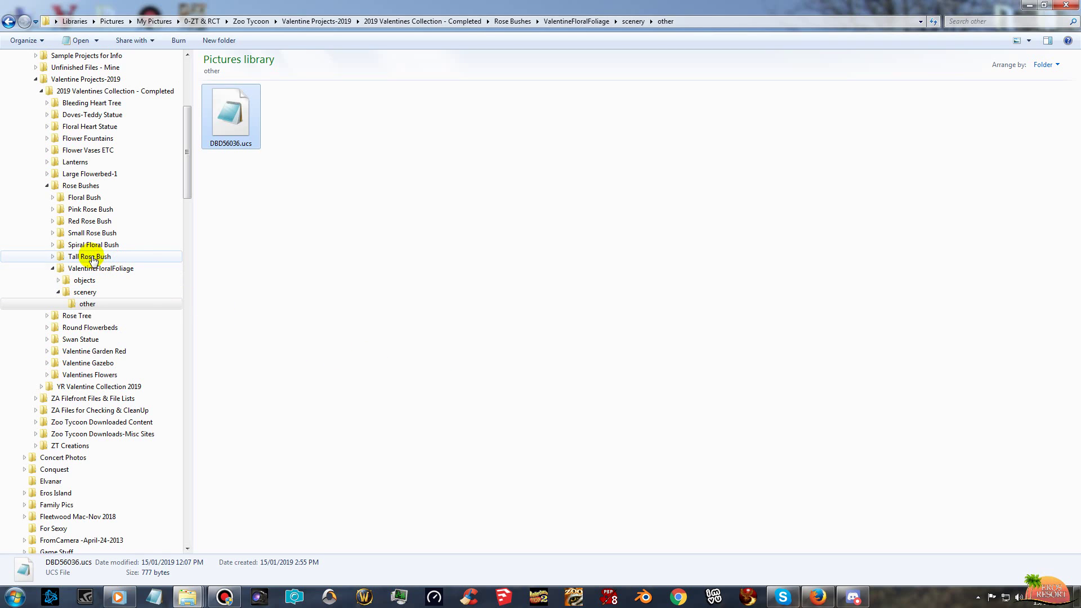
left_click(85, 186)
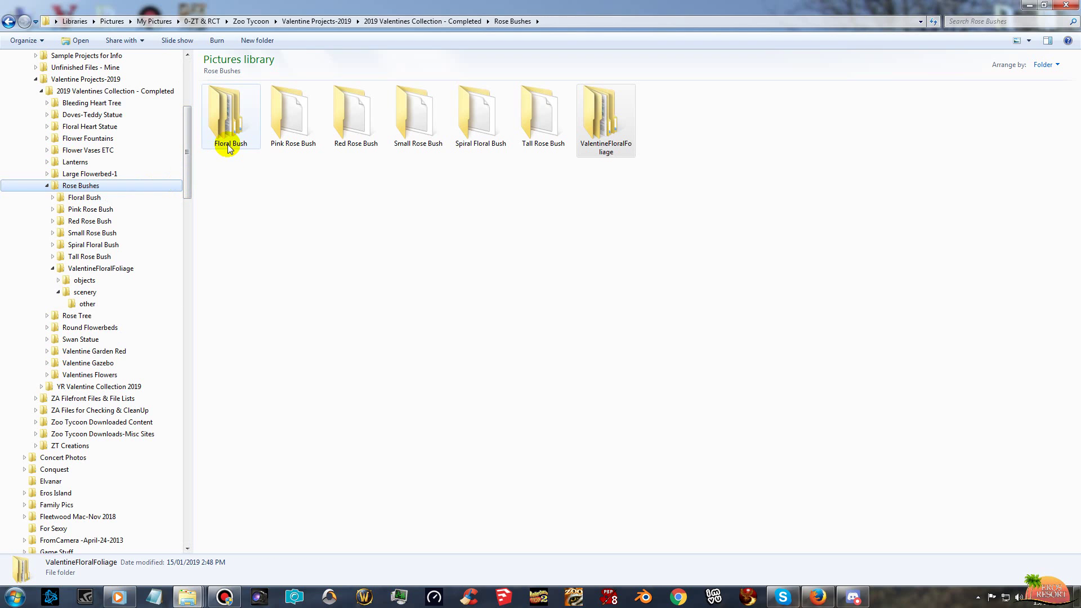
Open the Pink Rose Bush project folder inside Rose Bushes.
mouse_move(229, 149)
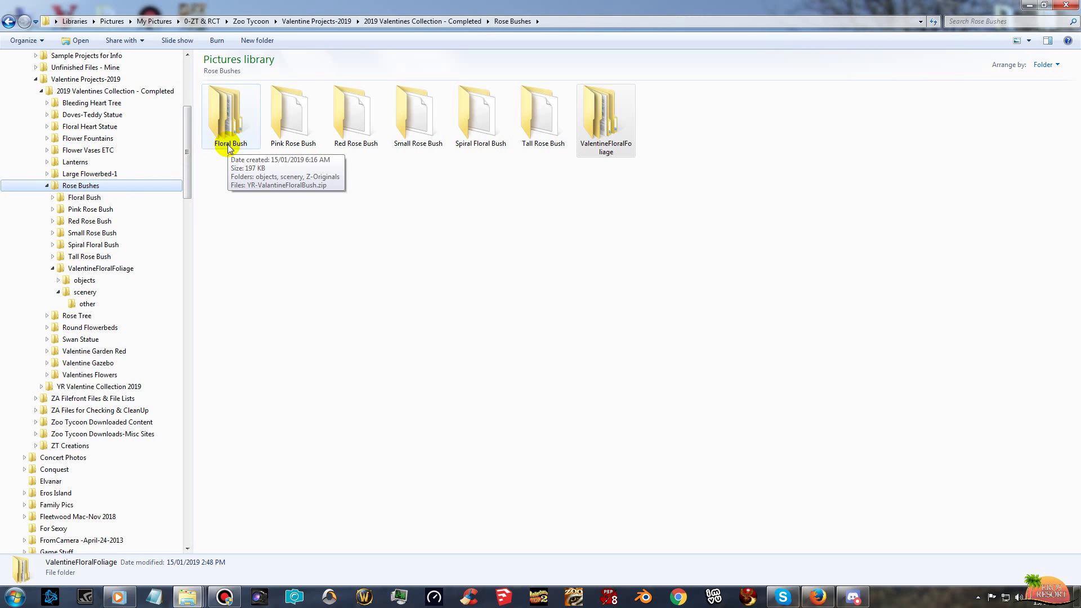
double_click(298, 125)
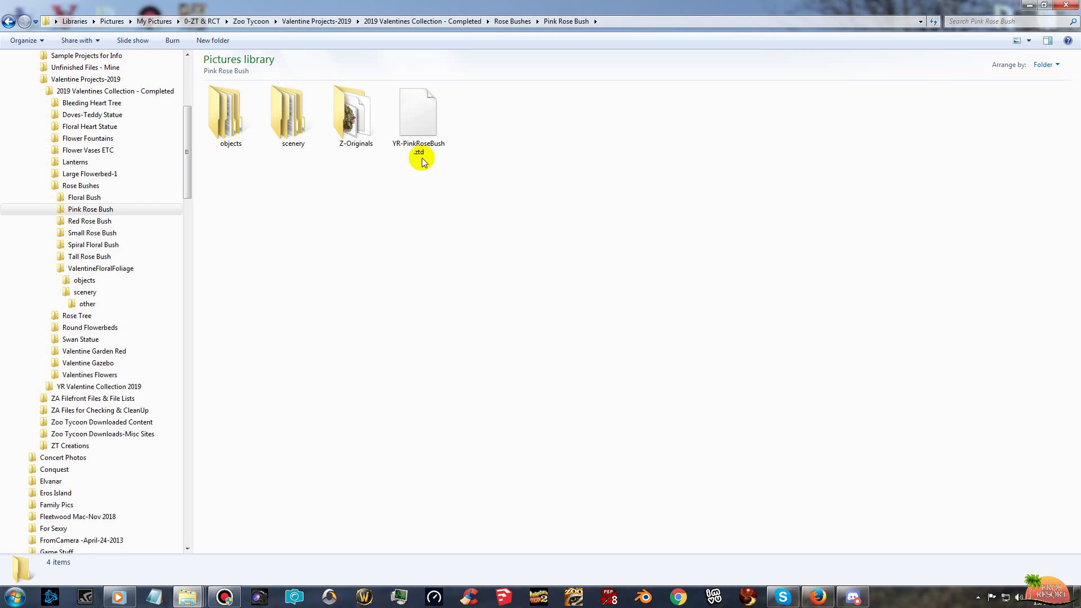
right_click(424, 154)
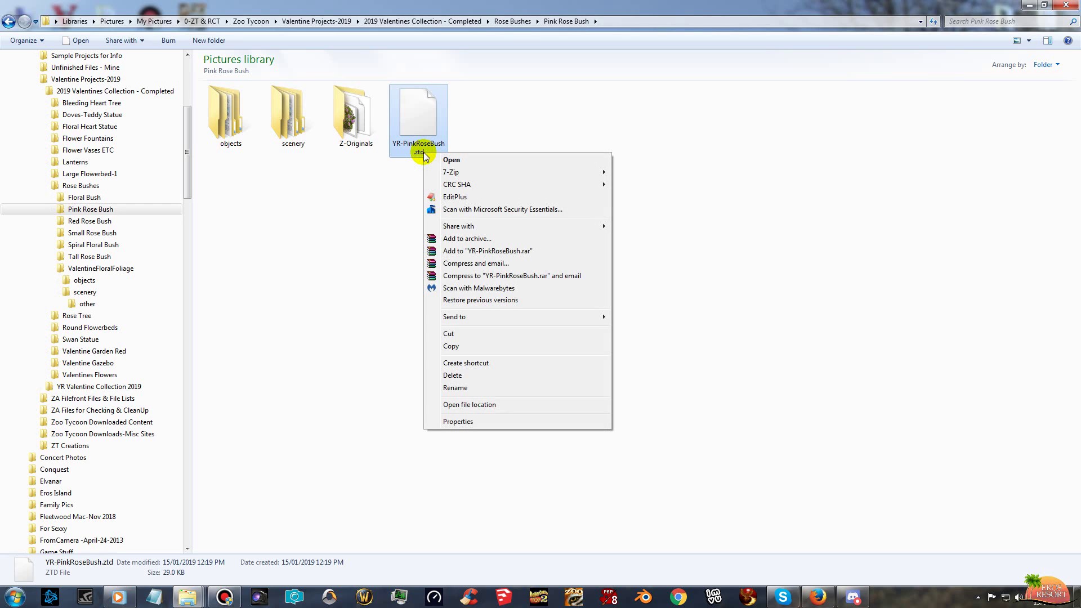
left_click(481, 388)
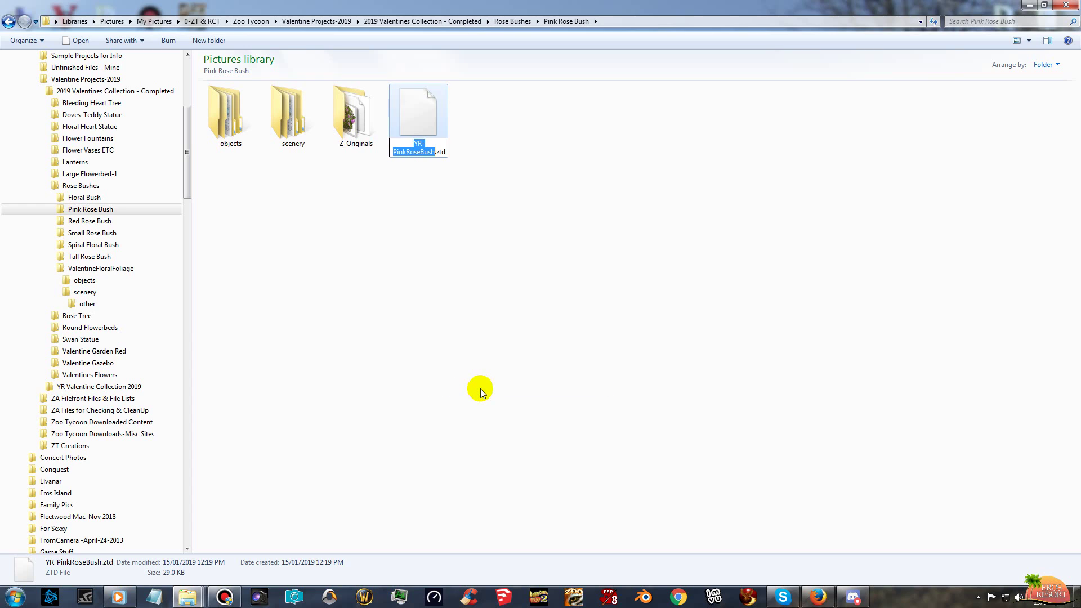
left_click(447, 152)
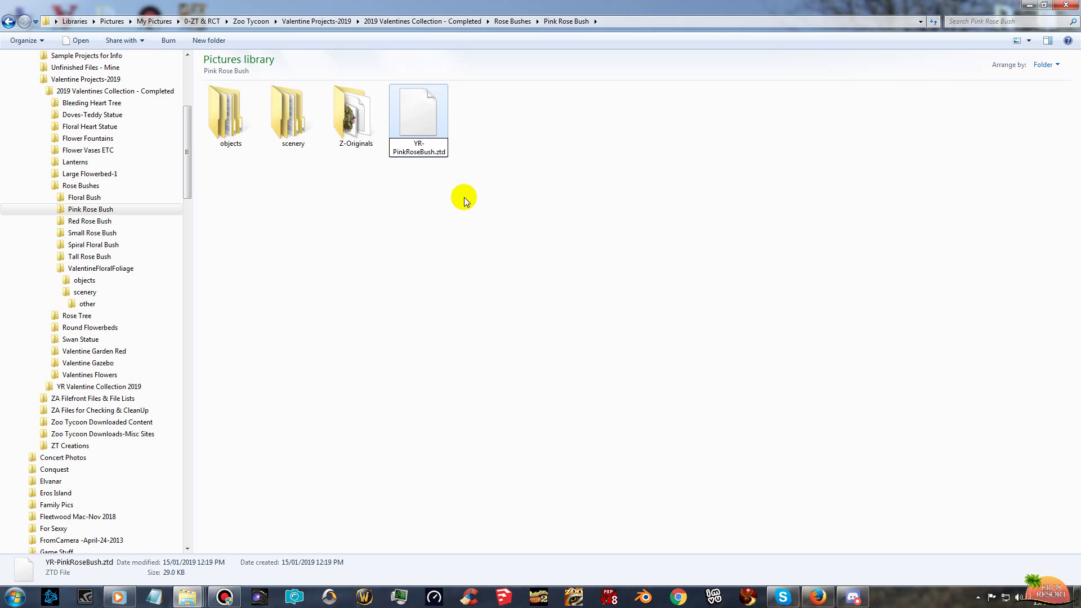
key("BackSpace")
key("BackSpace")
key("BackSpace")
type("zip")
key("BackSpace")
key("BackSpace")
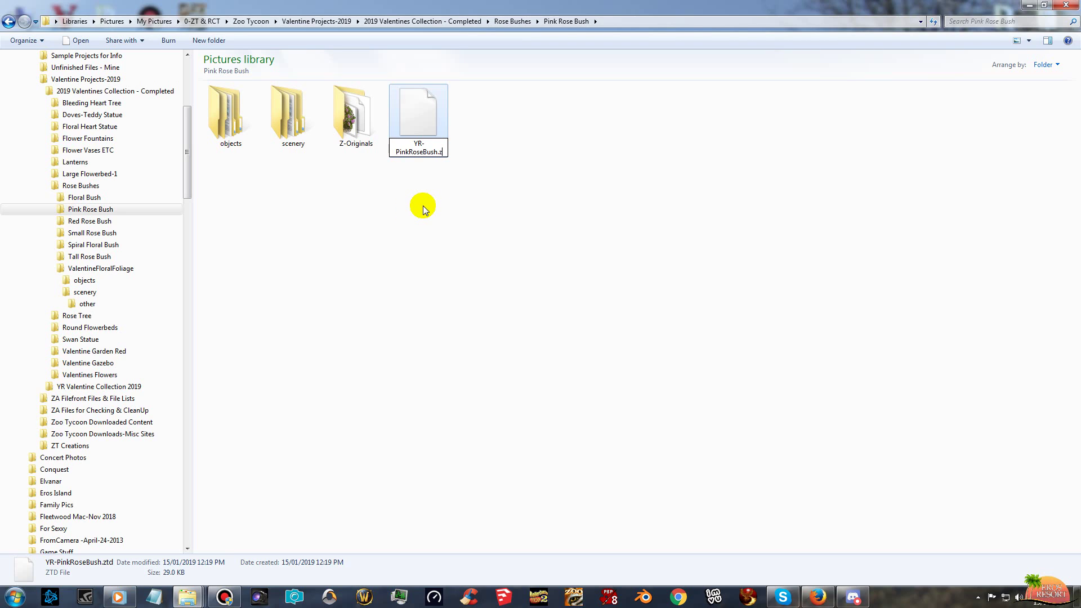
key("BackSpace")
type("ztd")
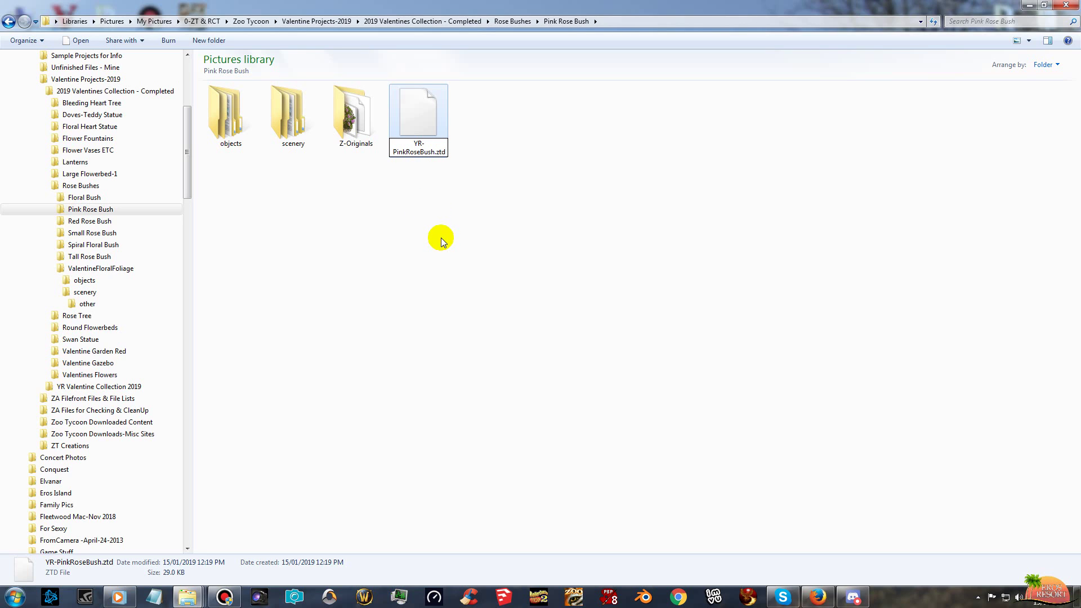
left_click(440, 237)
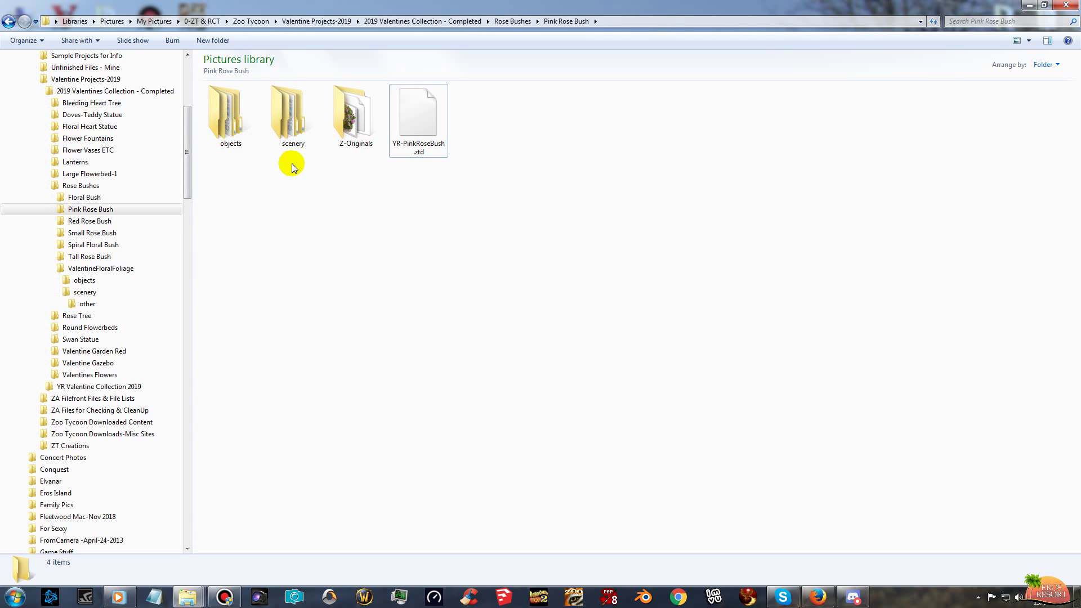
Move the DC000036 folder from Pink Rose Bush's objects folder into the objects folder of ValentineFloralFoliage.
double_click(223, 108)
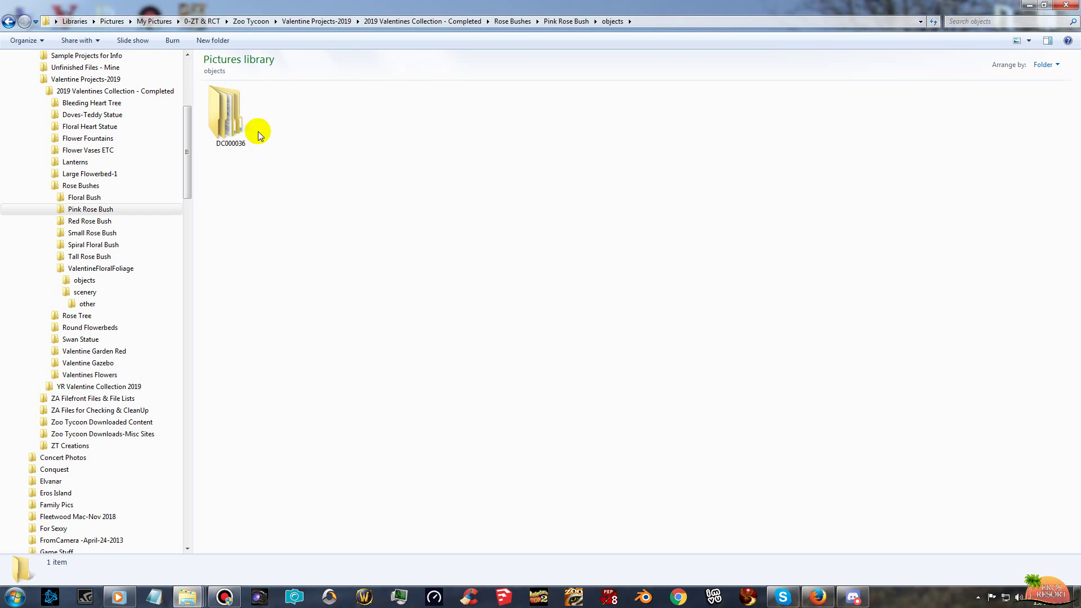
left_click(225, 109)
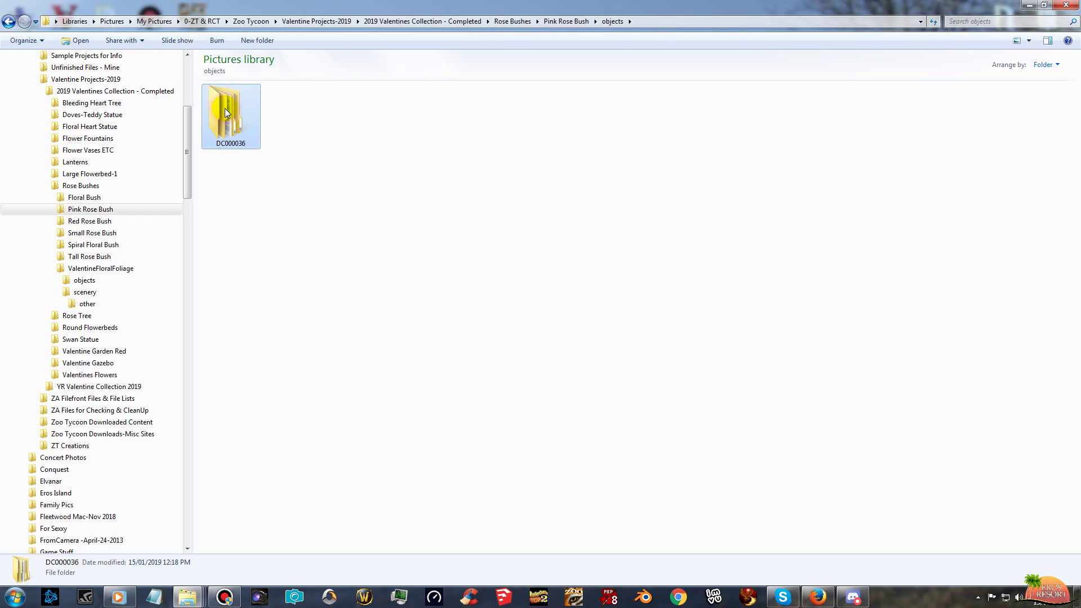
left_click_drag(225, 109, 138, 279)
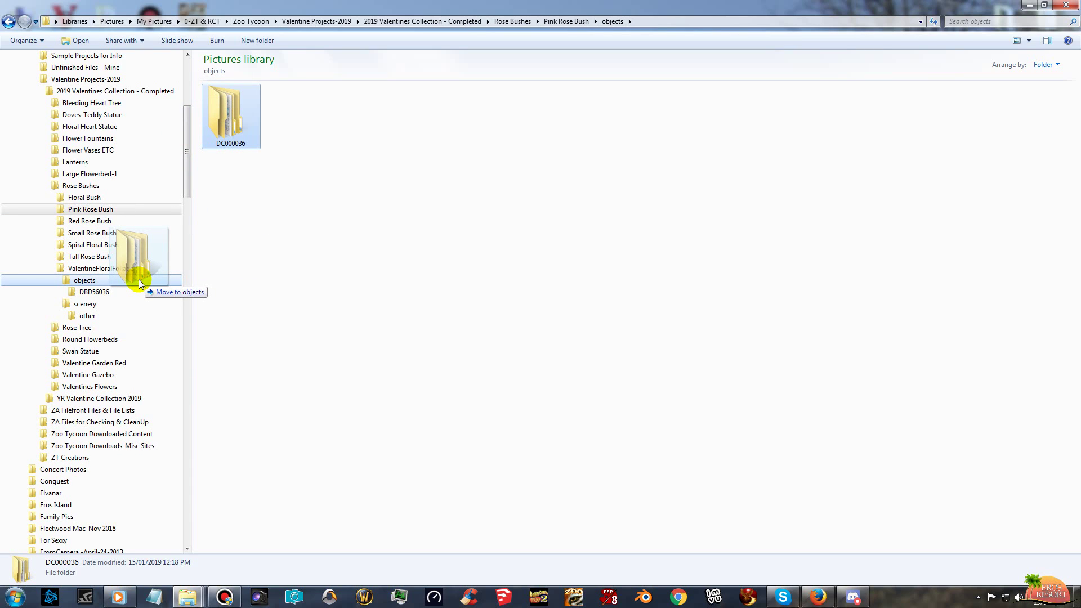
left_click_drag(138, 279, 138, 279)
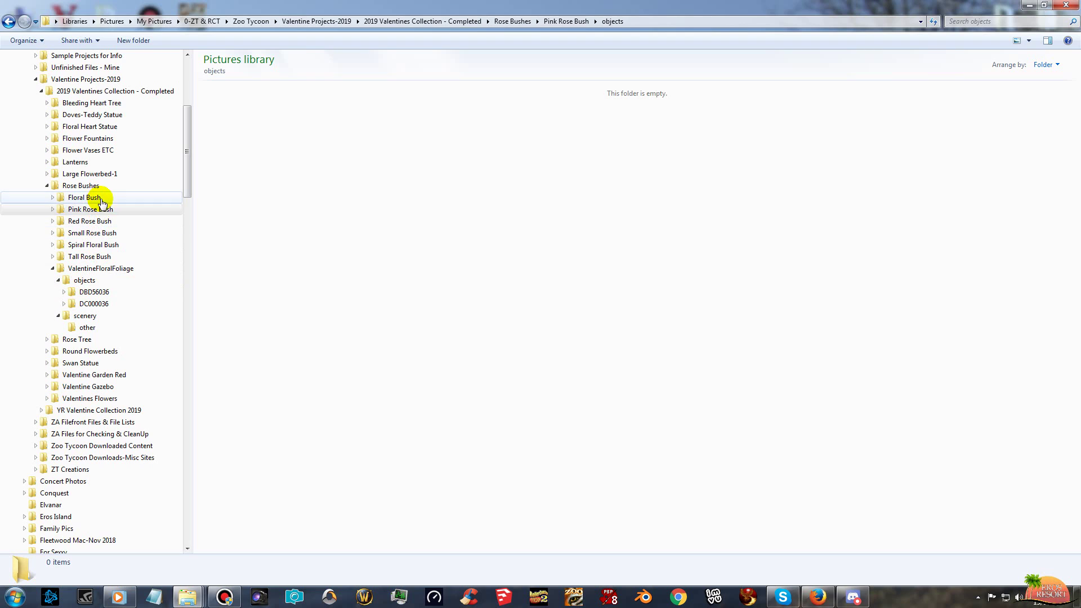
Move DC000036.ucs from Pink Rose Bush's scenery\other folder into ValentineFloralFoliage's scenery\other folder and open that destination folder to check it.
left_click(115, 210)
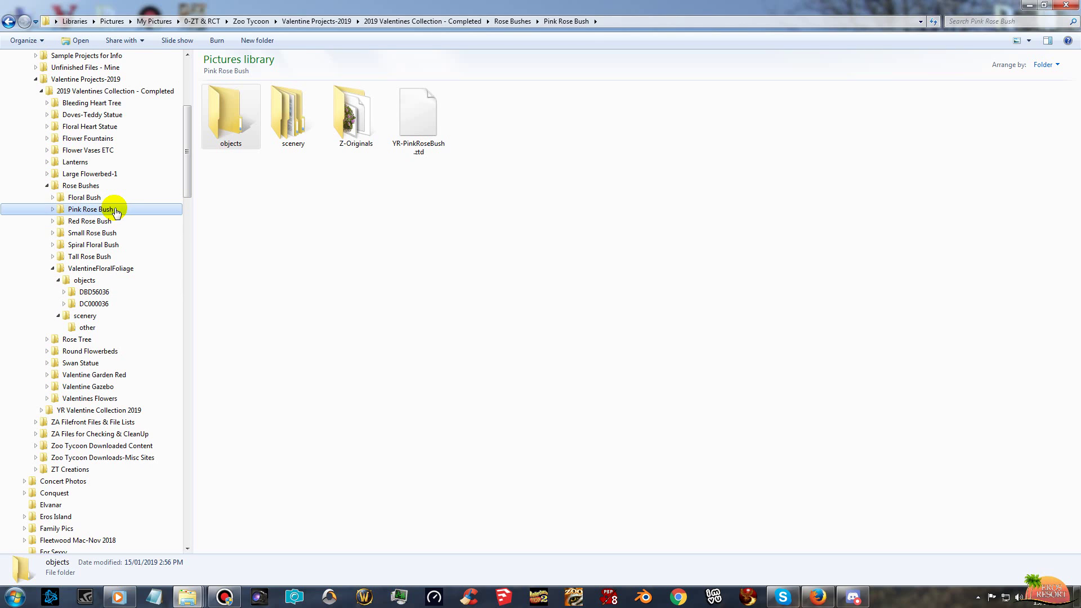
double_click(288, 121)
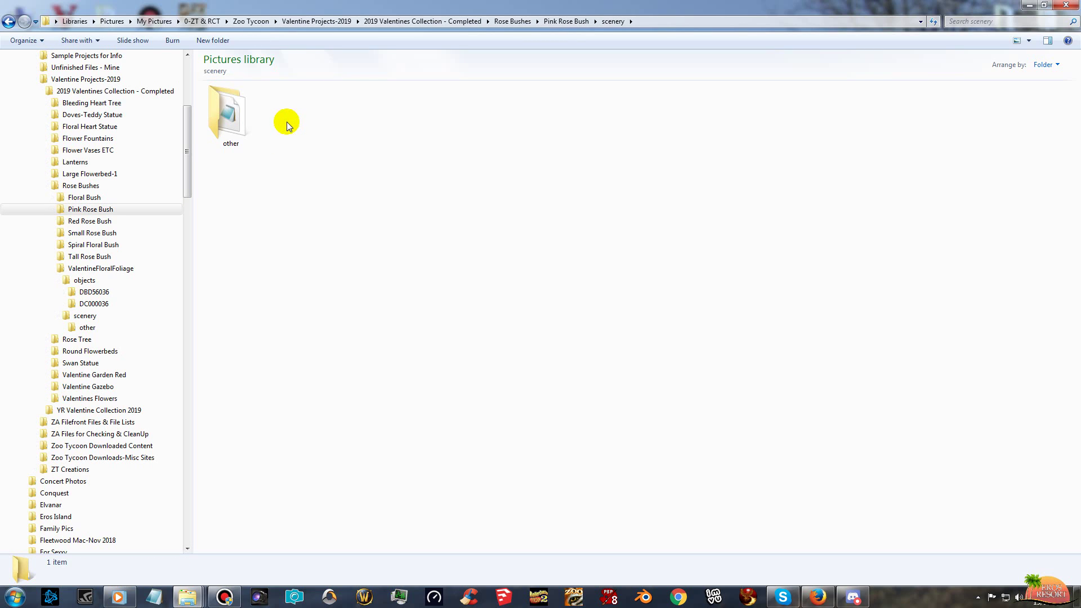
double_click(237, 132)
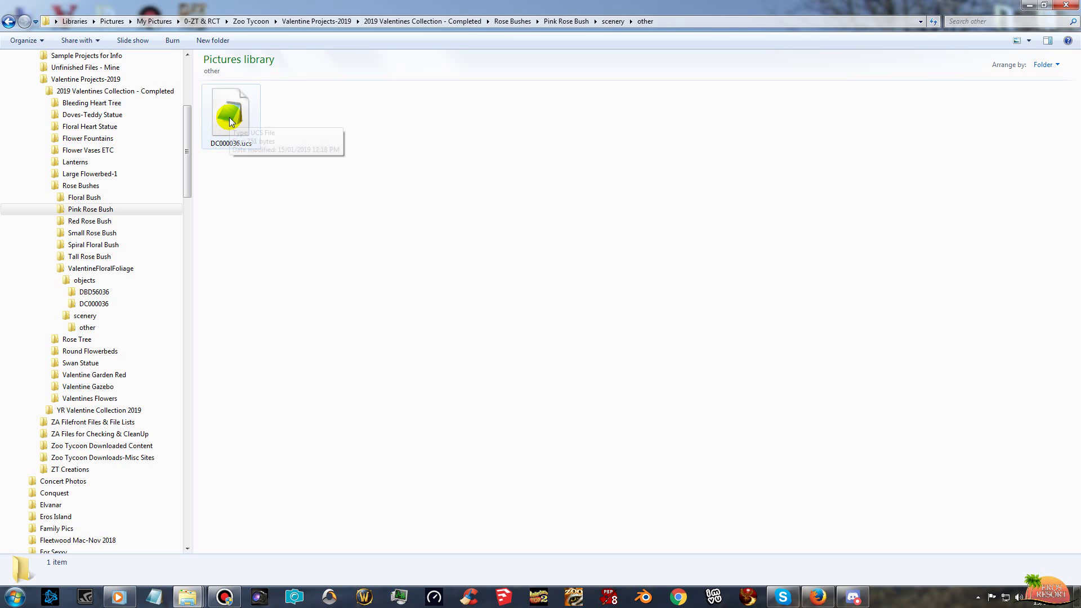
left_click_drag(230, 121, 138, 326)
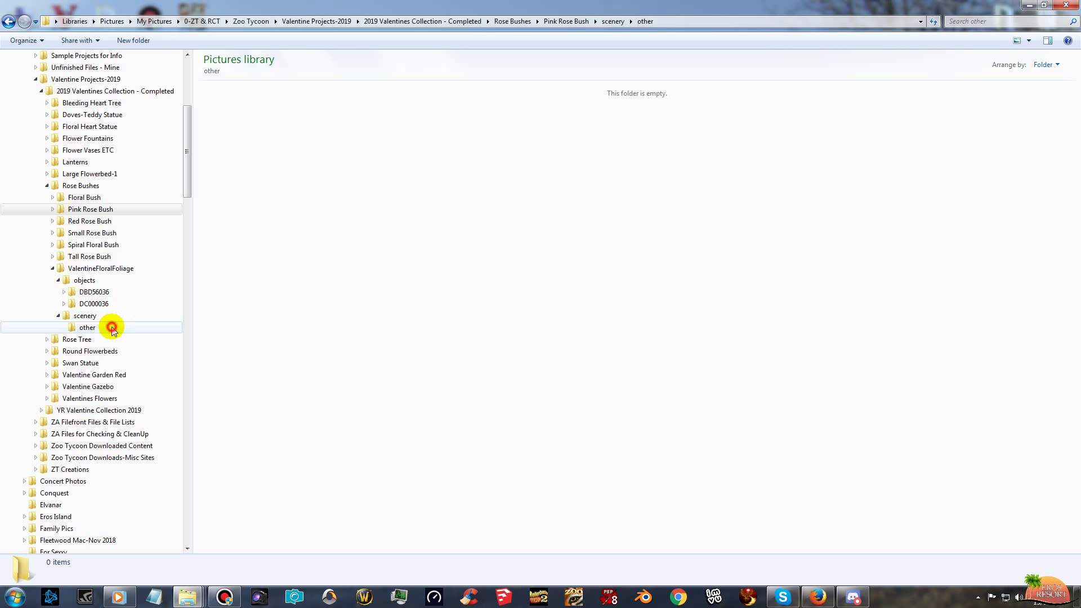
left_click(111, 329)
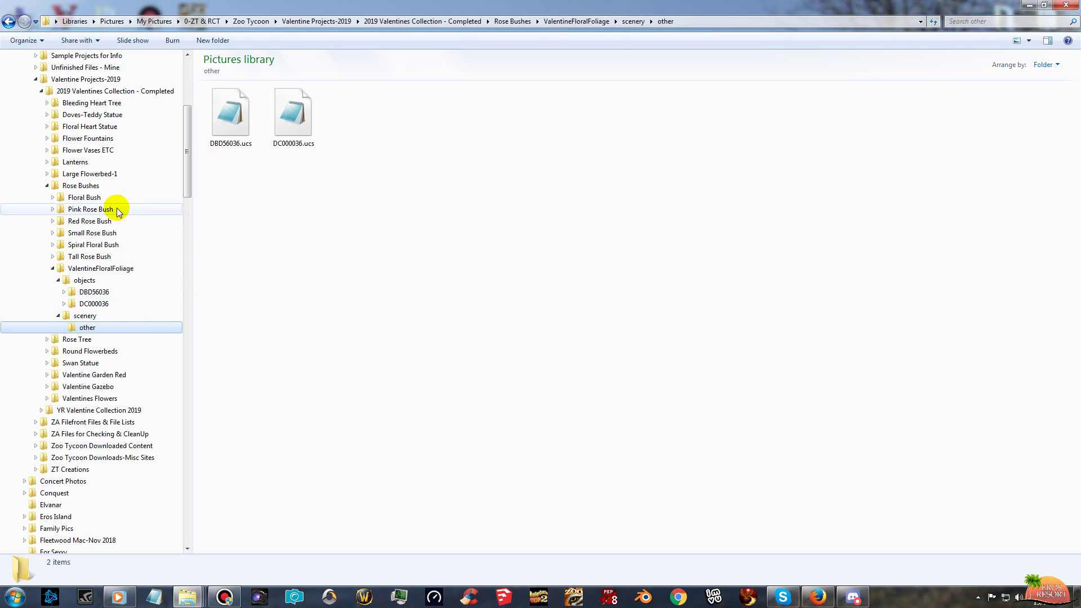
Move the DC7F0036 folder from Red Rose Bush's objects folder into the objects folder of ValentineFloralFoliage.
left_click(107, 211)
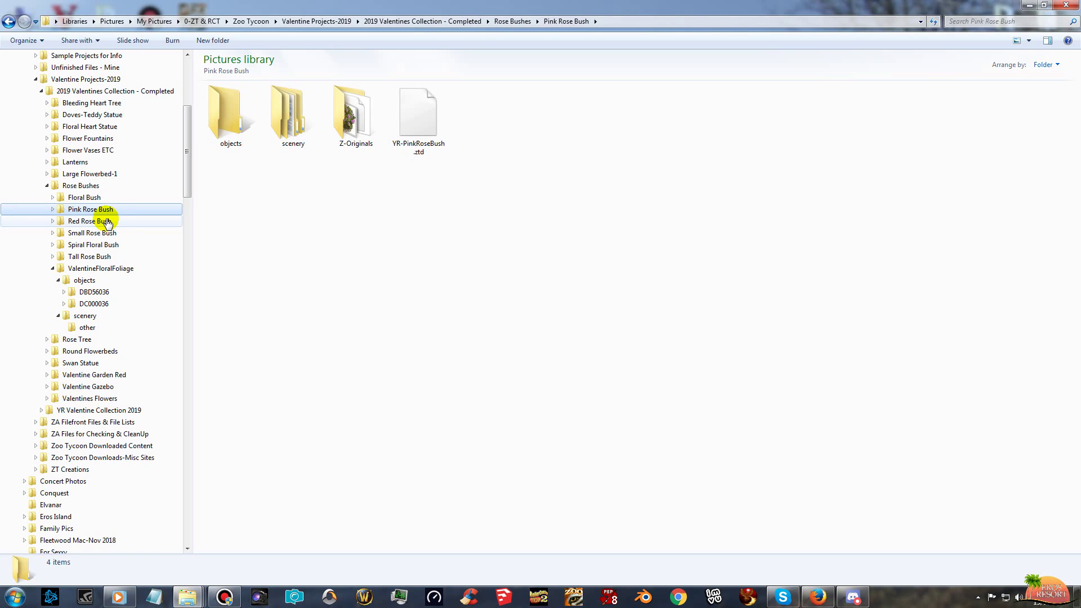
left_click(107, 222)
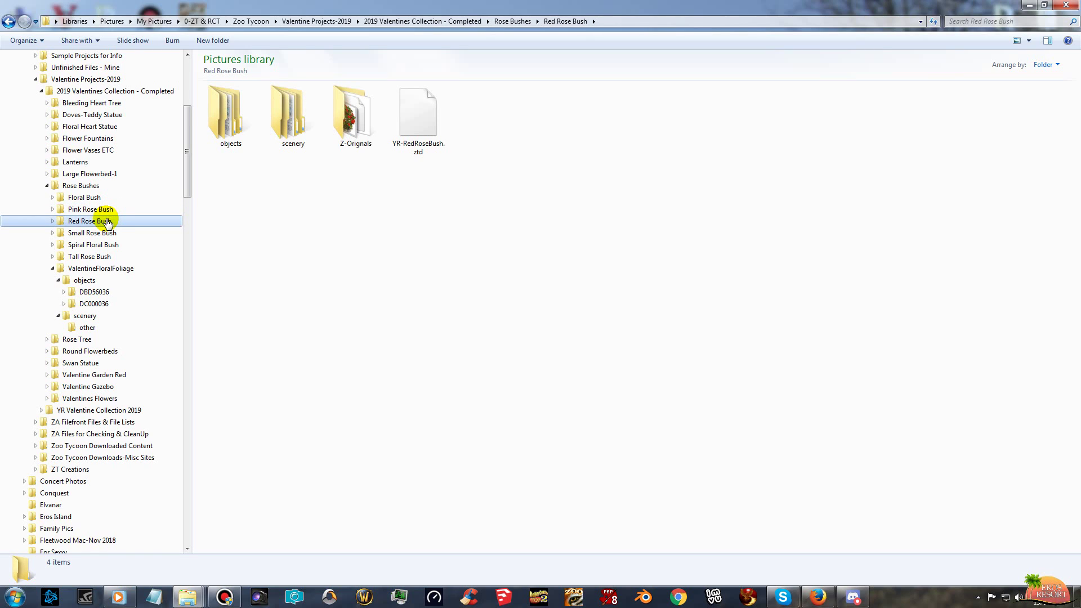
double_click(221, 107)
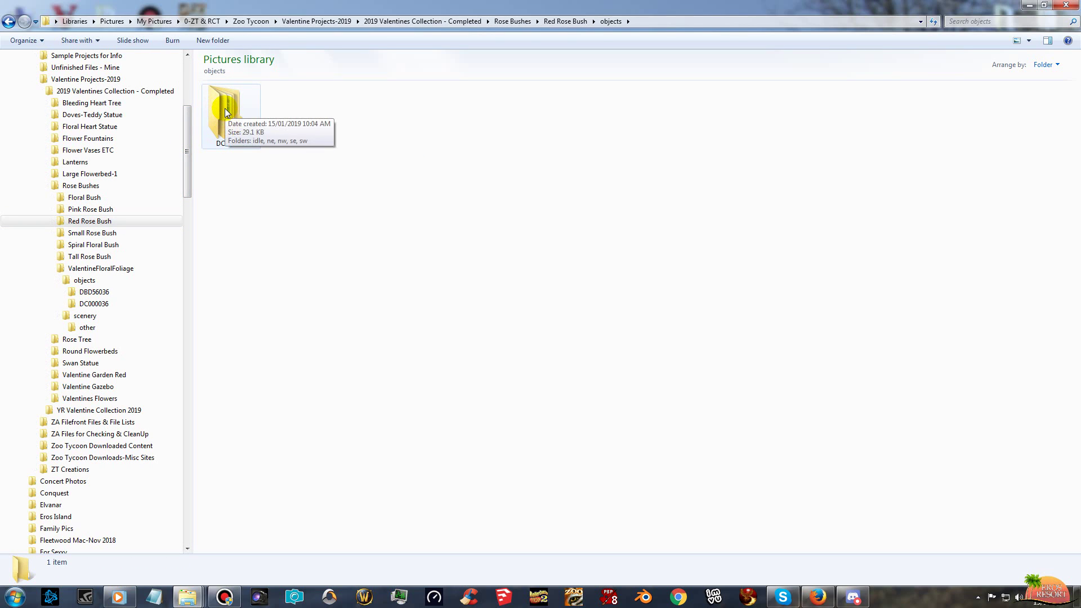
left_click_drag(224, 122, 144, 278)
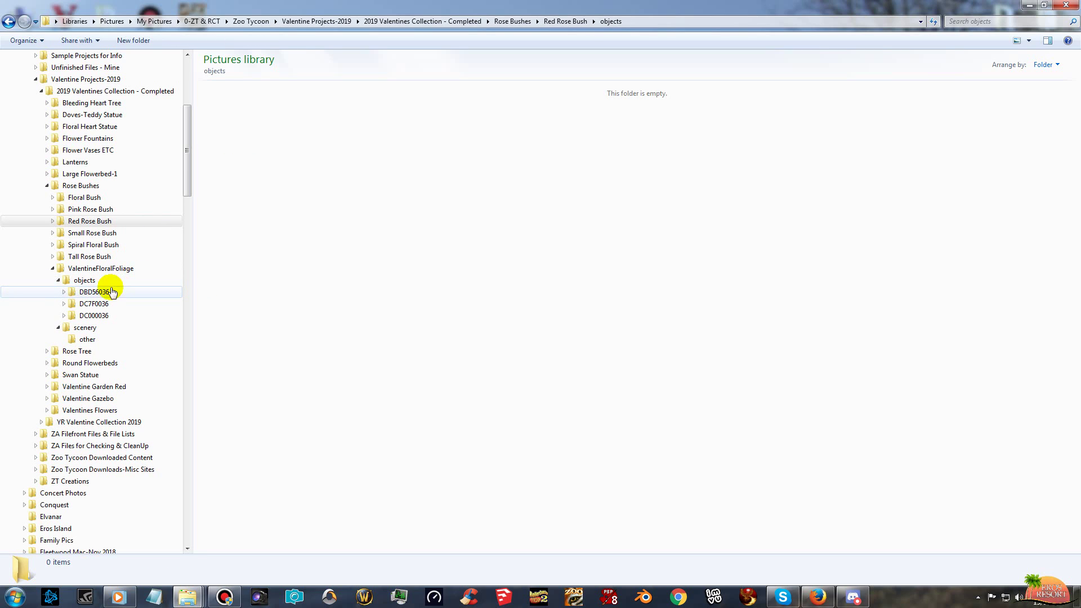
Move DC7F0036.ucs from Red Rose Bush's scenery\other folder into ValentineFloralFoliage's scenery\other folder.
left_click(559, 22)
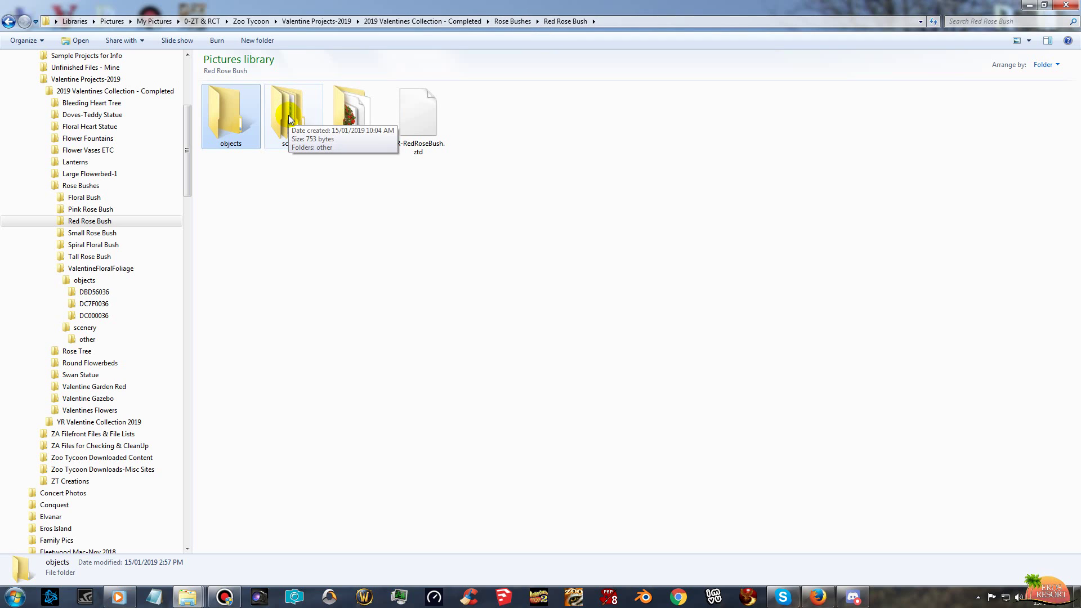
double_click(290, 119)
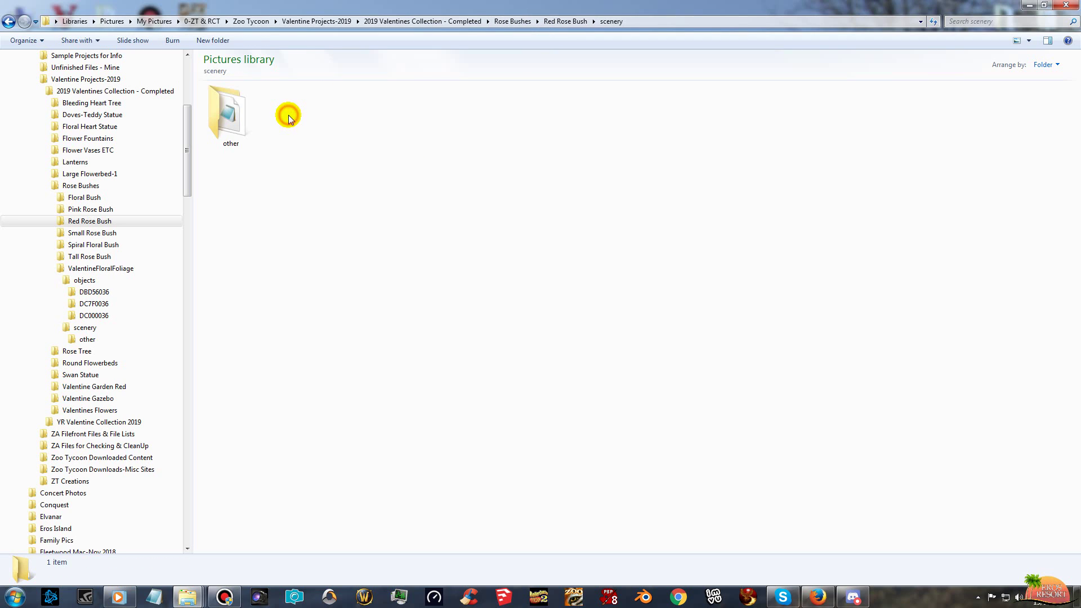
double_click(232, 114)
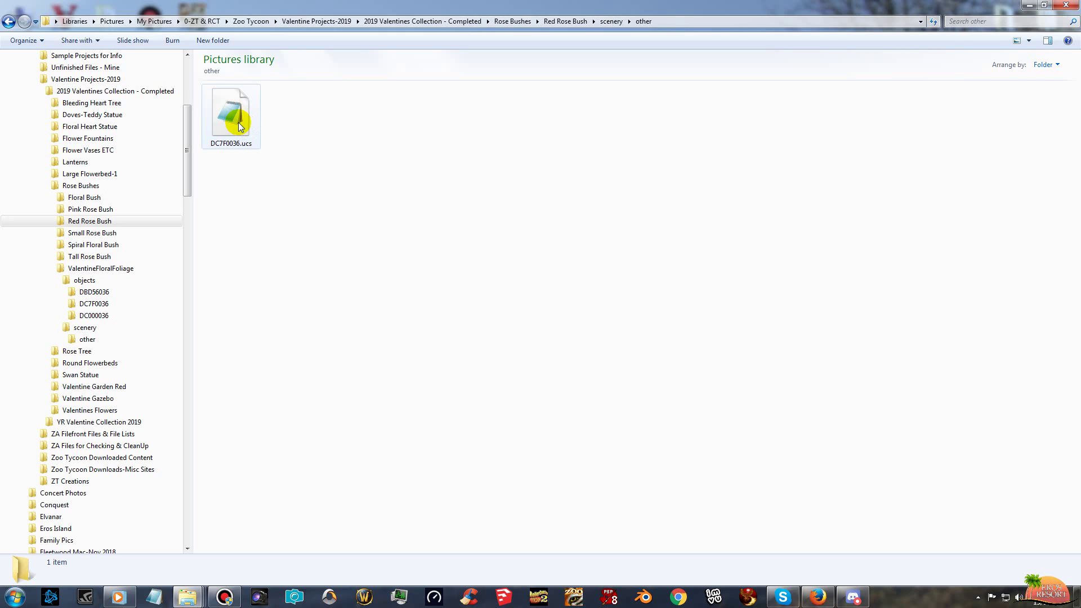
left_click_drag(239, 125, 127, 336)
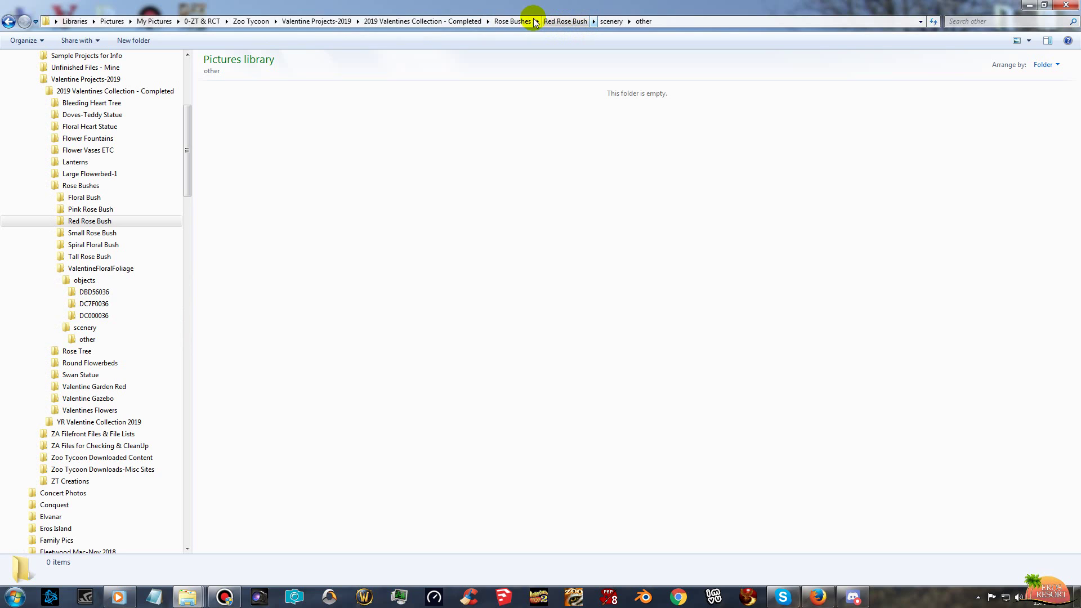
Move the DC8A002D folder from Small Rose Bush's objects folder into the objects folder of ValentineFloralFoliage.
left_click(513, 23)
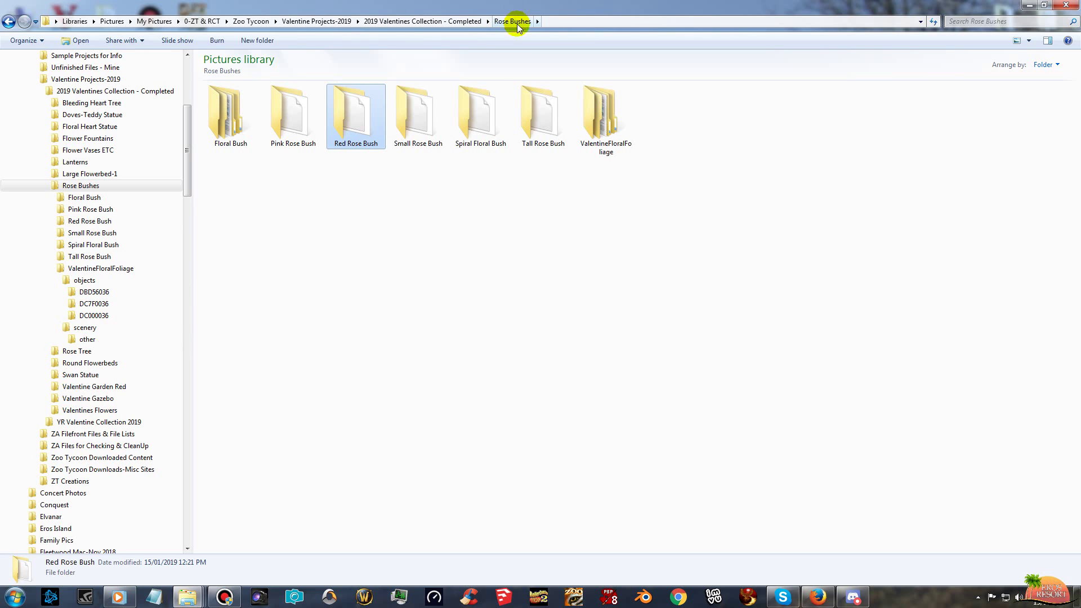
double_click(415, 113)
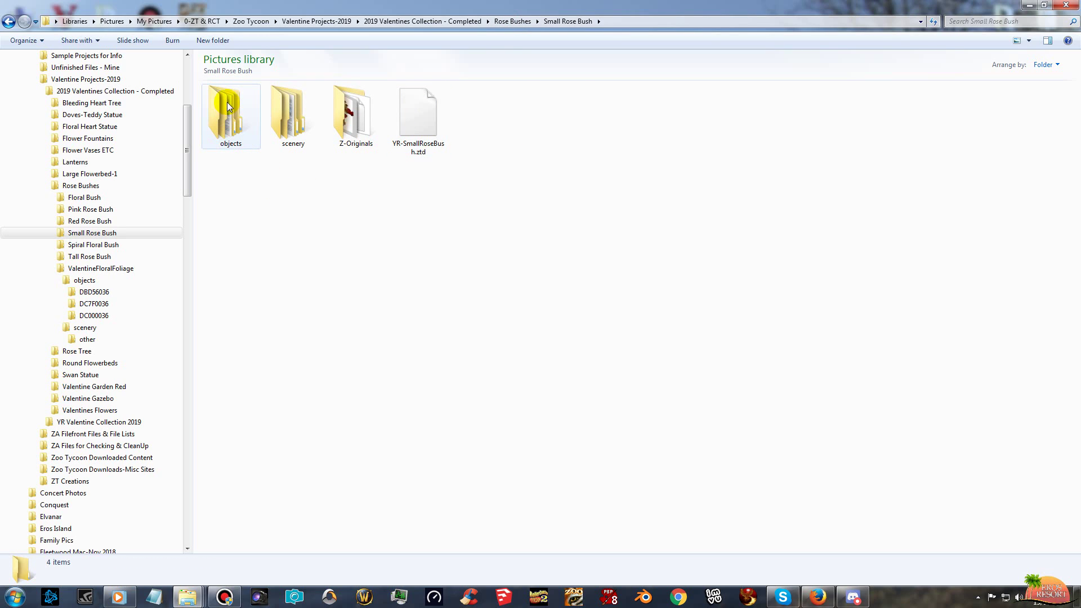
double_click(222, 109)
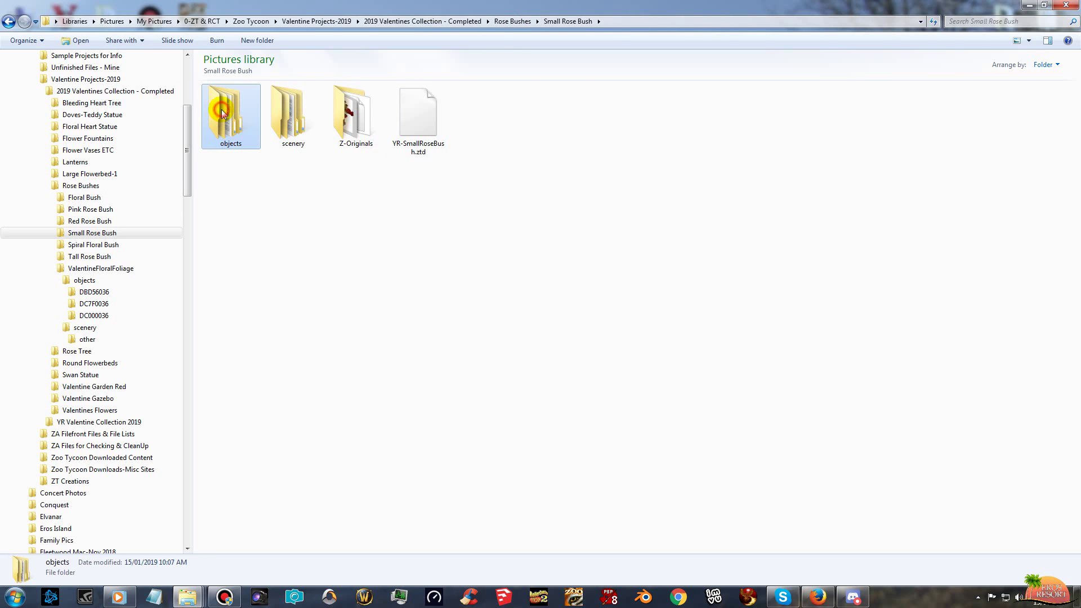
left_click_drag(227, 110, 138, 278)
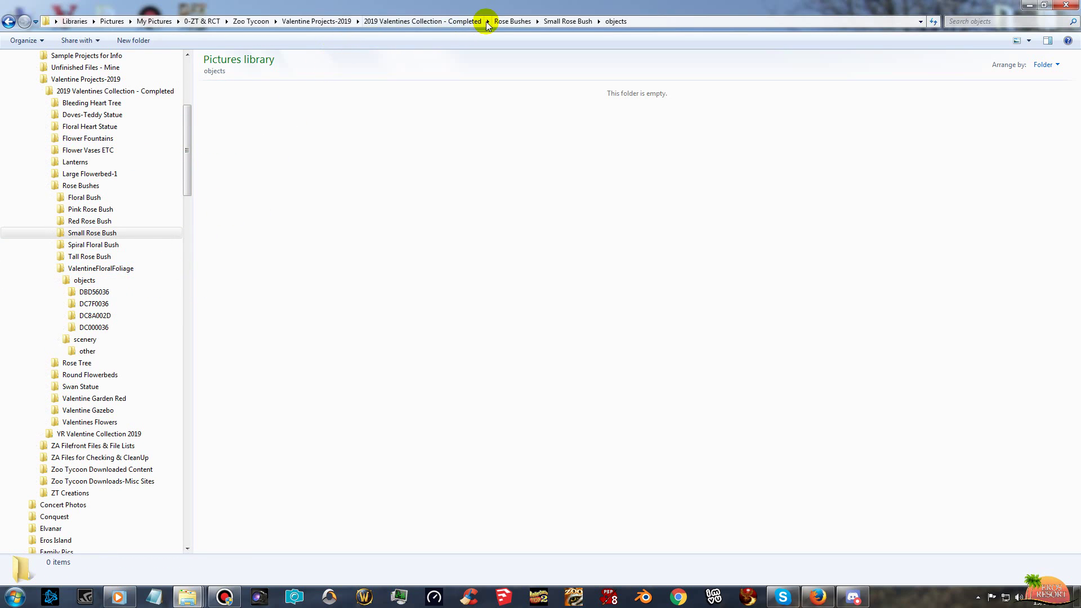
Move DC8A002D.ucs from Small Rose Bush's scenery\other folder into ValentineFloralFoliage's scenery\other folder.
left_click(568, 21)
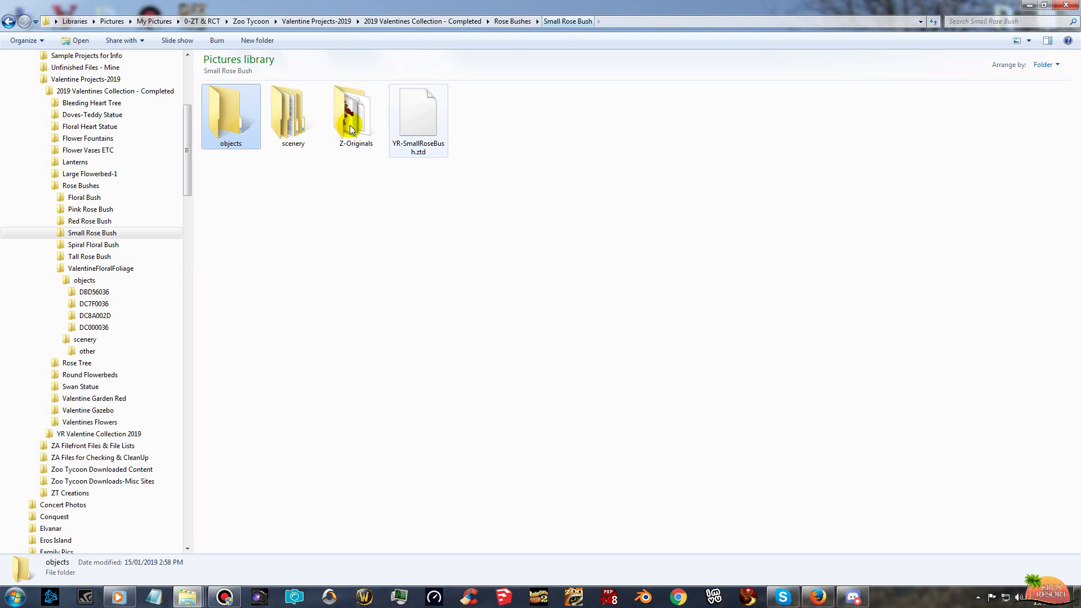
double_click(295, 123)
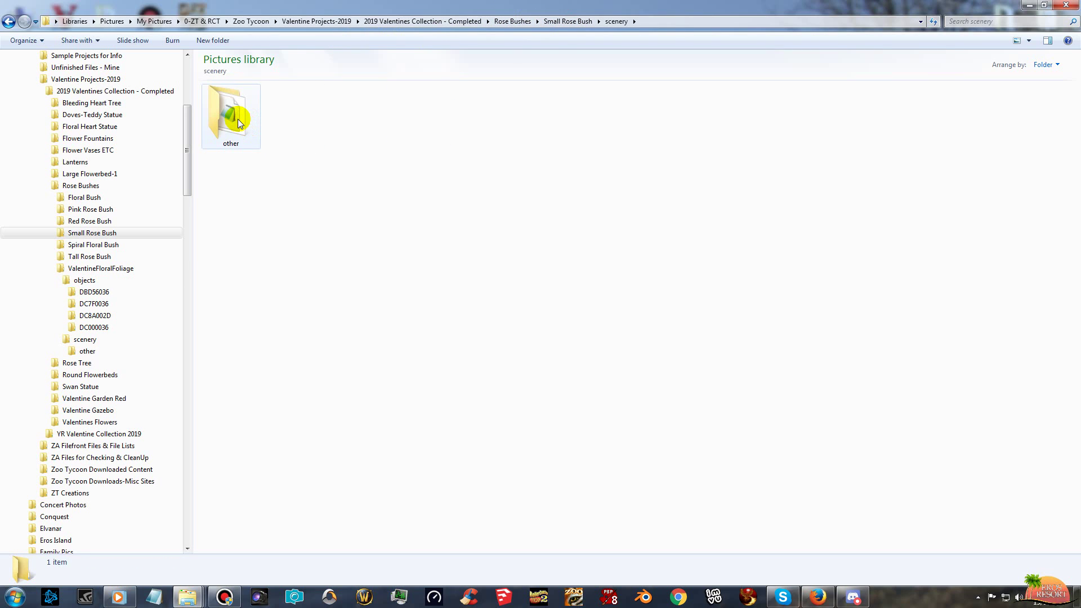
double_click(236, 121)
left_click_drag(239, 122, 131, 347)
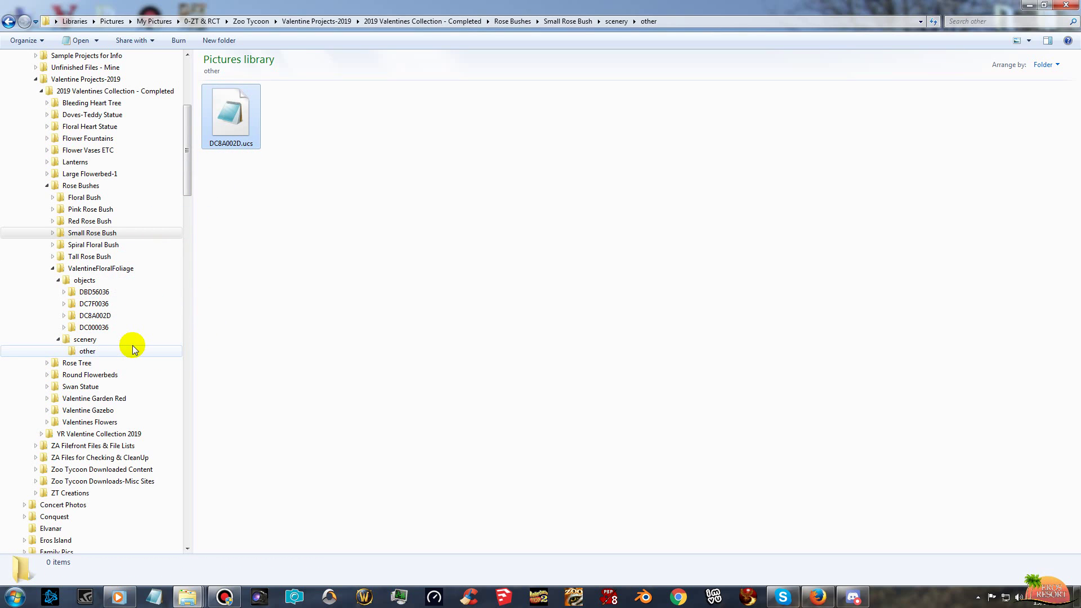
Move the DCA13033 folder from Spiral Floral Bush's objects folder into the objects folder of ValentineFloralFoliage.
left_click(507, 23)
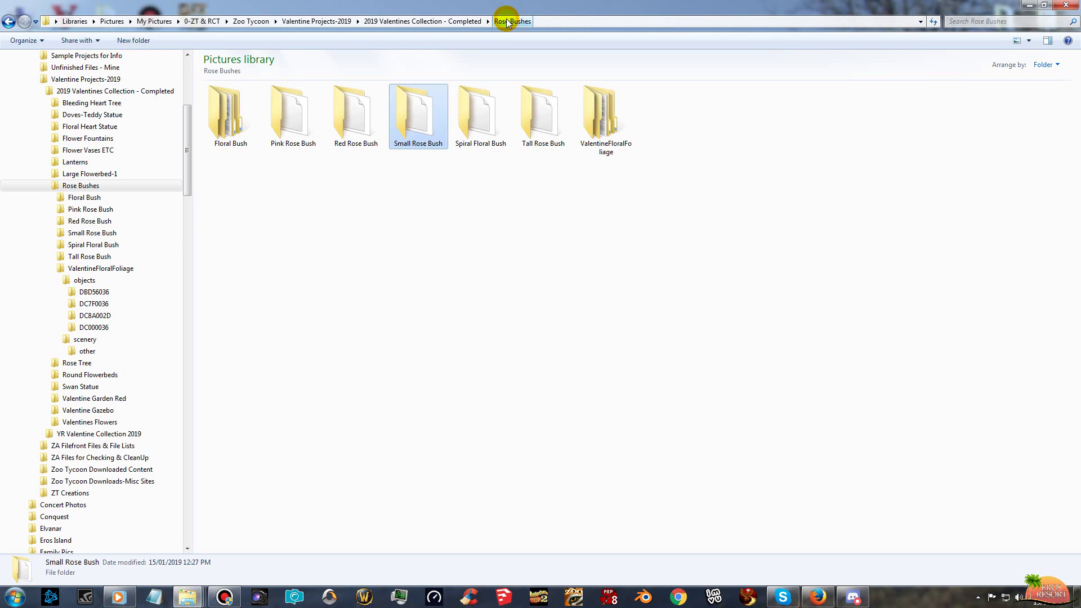
double_click(480, 123)
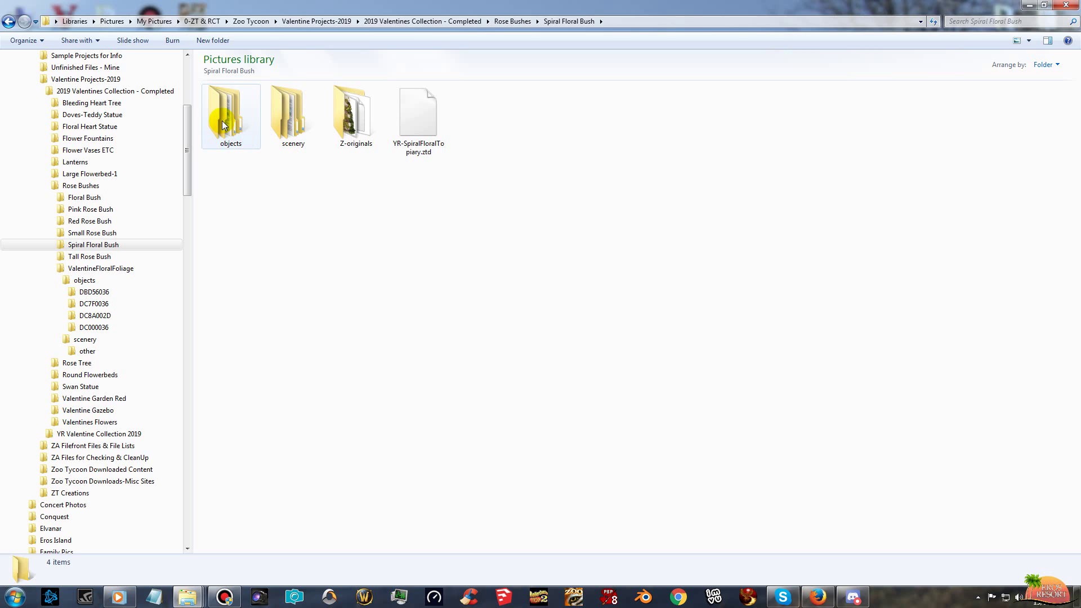
double_click(223, 124)
left_click_drag(225, 110, 151, 280)
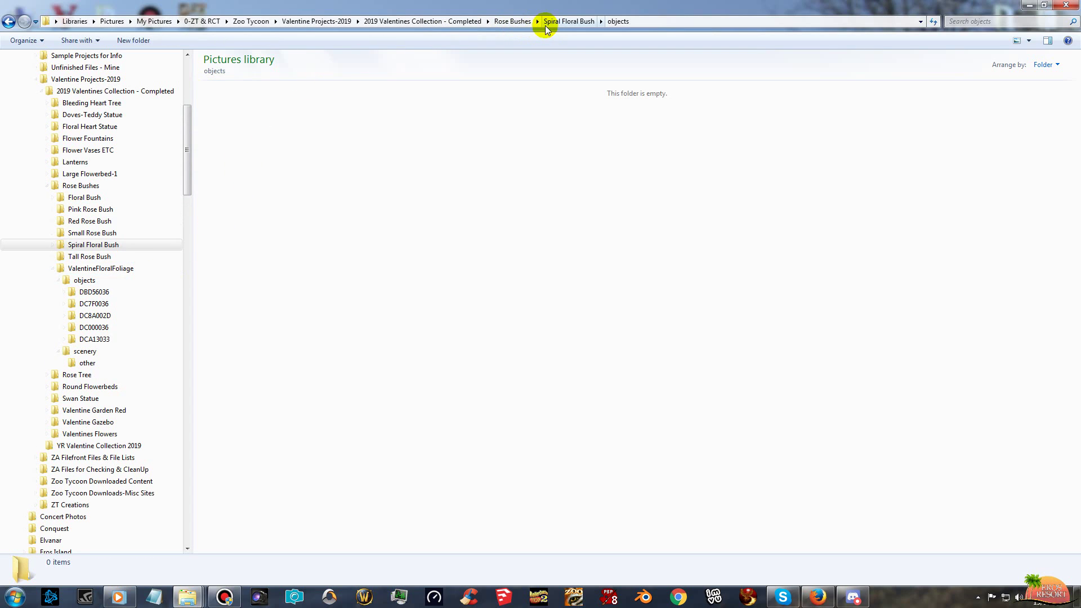
Move DCA13033.ucs from Spiral Floral Bush's scenery\other folder into ValentineFloralFoliage's scenery\other folder.
left_click(560, 22)
double_click(286, 110)
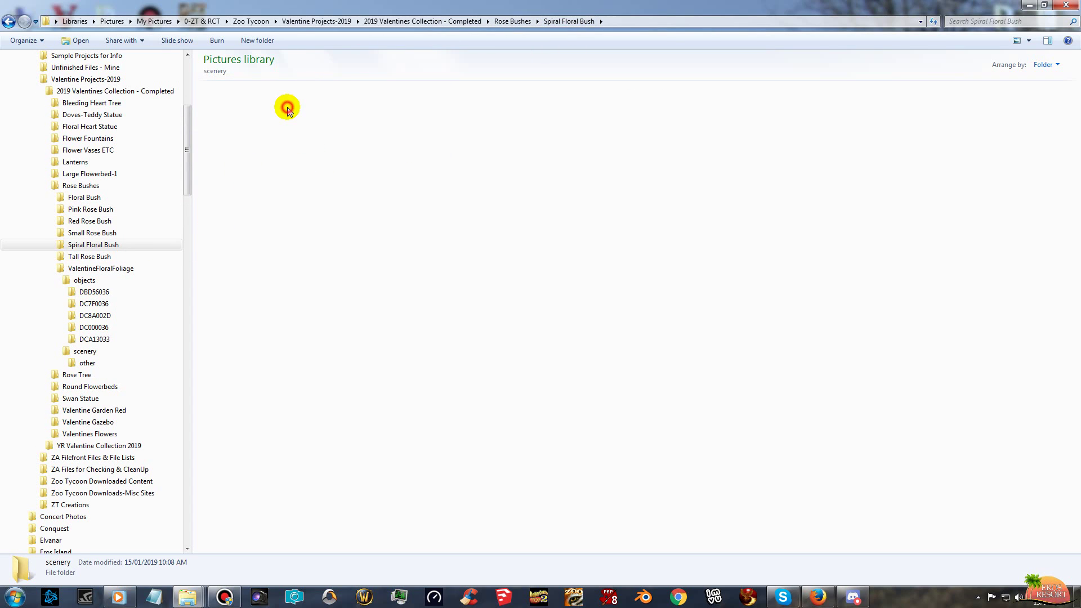
double_click(243, 128)
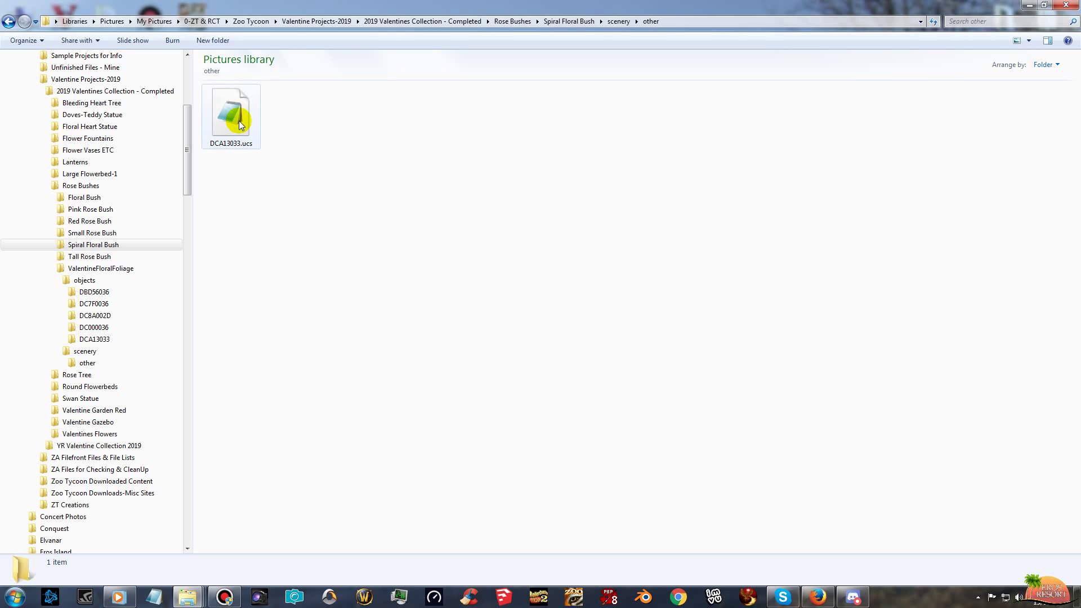
left_click_drag(238, 120, 147, 364)
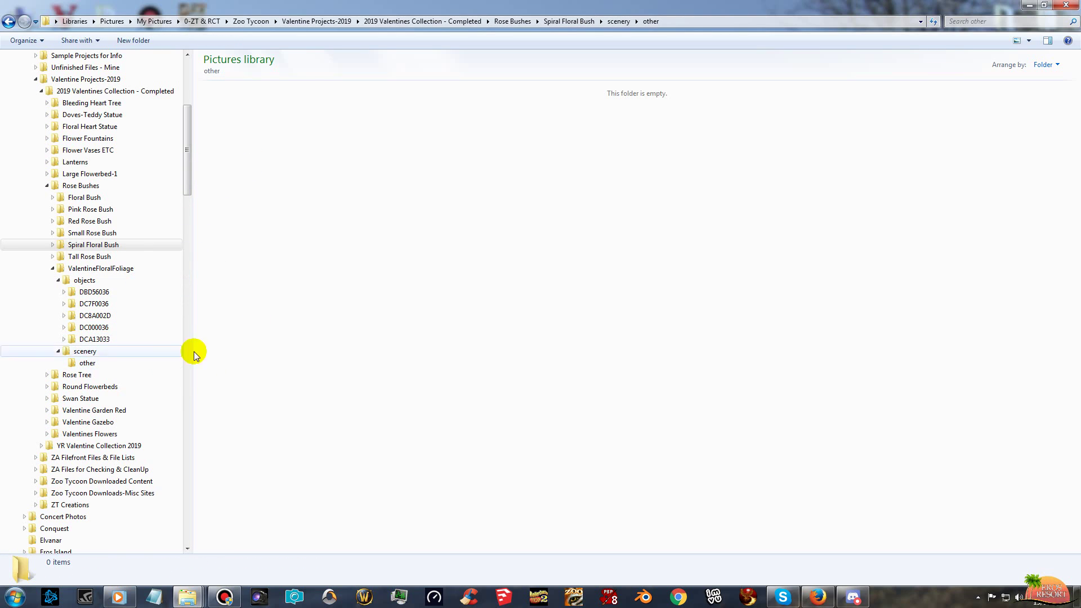
Move the DCAC5033 folder from Tall Rose Bush's objects folder into the objects folder of ValentineFloralFoliage.
left_click(522, 23)
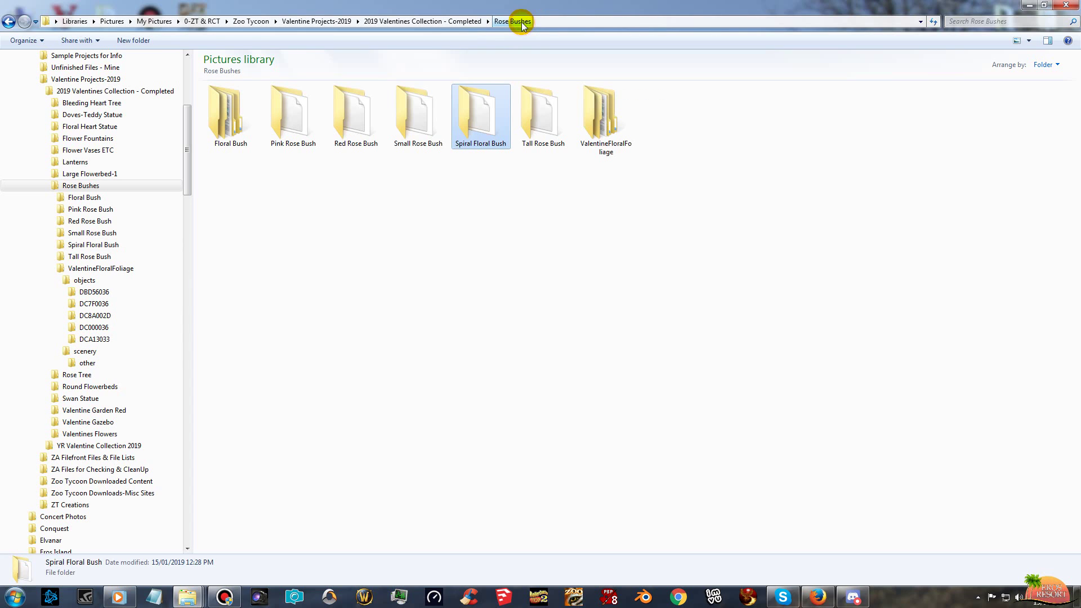
double_click(540, 118)
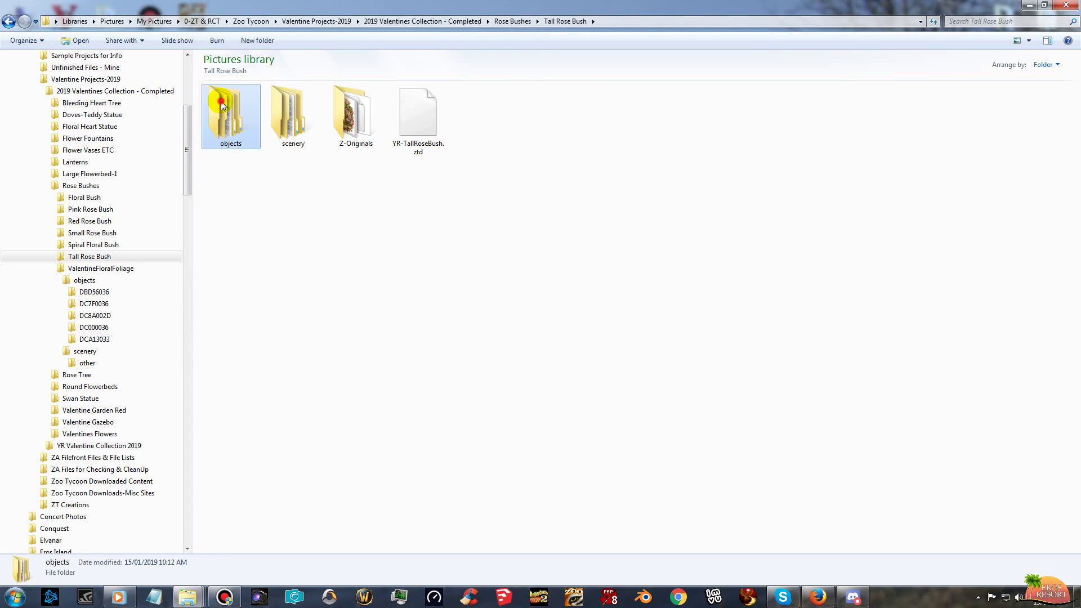
double_click(221, 105)
left_click_drag(222, 110, 151, 278)
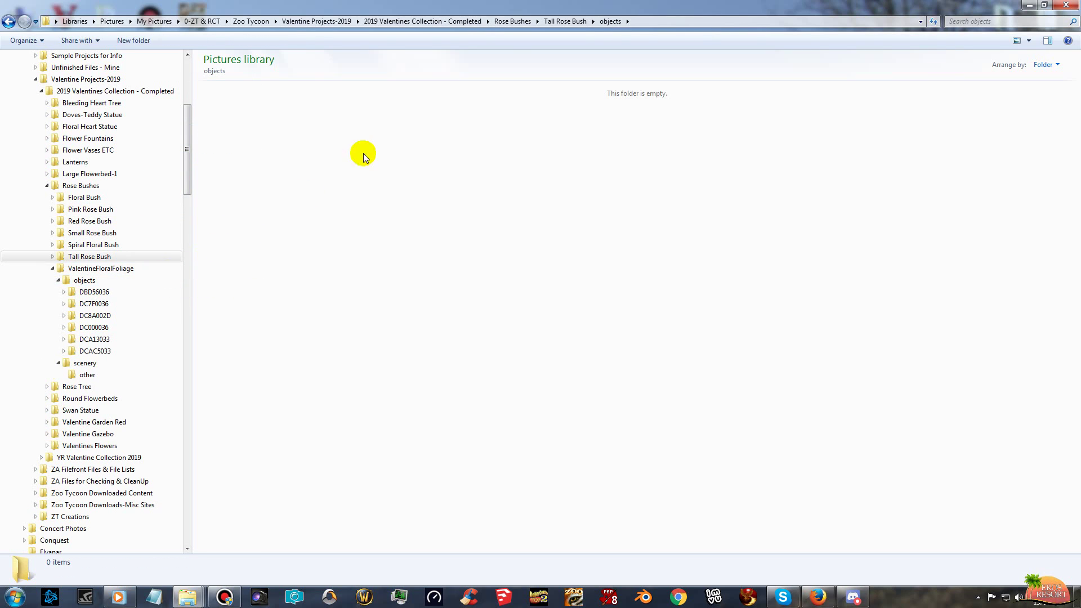
Move DCAC5033.ucs from Tall Rose Bush's scenery\other folder into ValentineFloralFoliage's scenery\other folder.
left_click(565, 22)
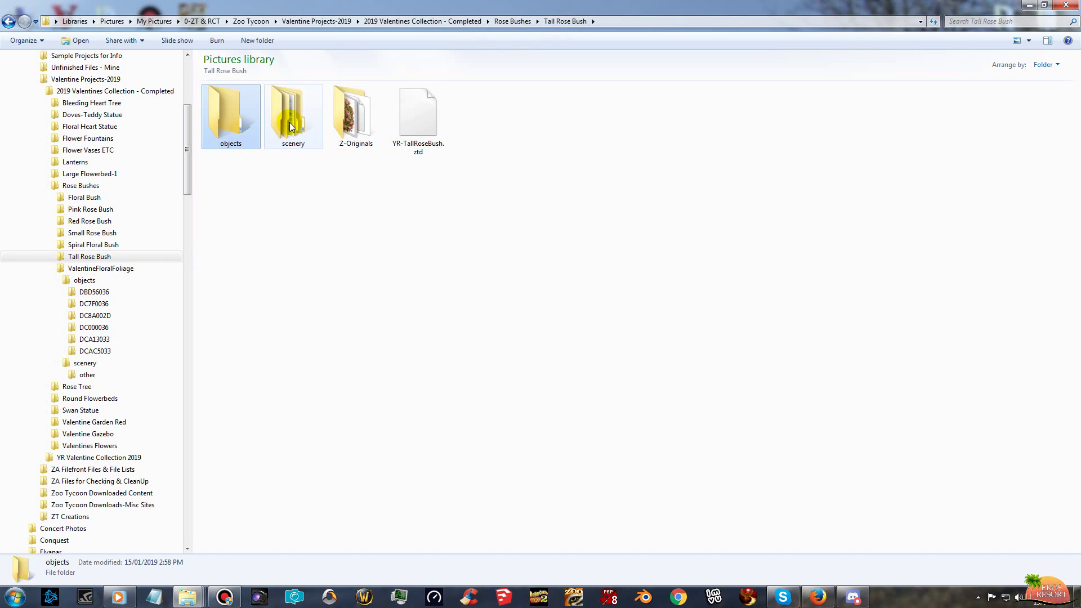
double_click(289, 111)
double_click(231, 122)
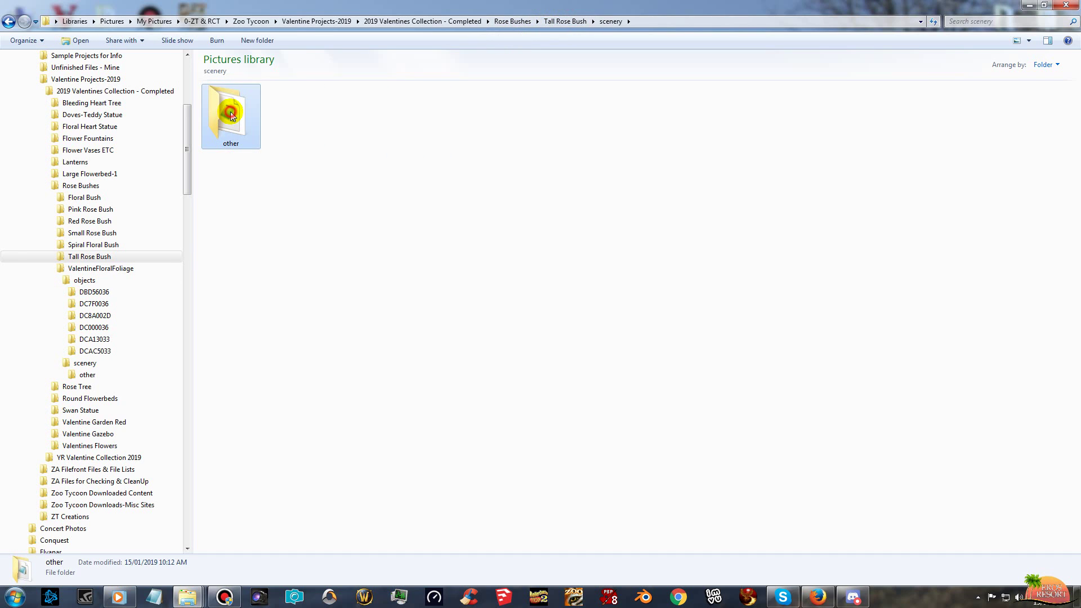
left_click_drag(235, 134, 132, 370)
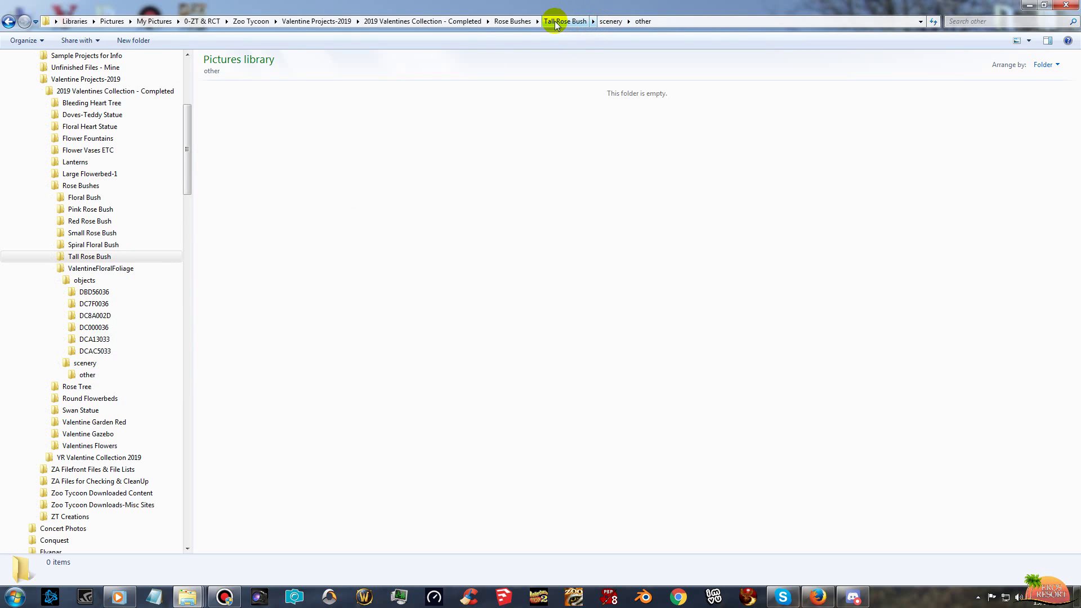
Check the .ucs files in ValentineFloralFoliage's scenery\other folder, and copy the name of the ValentineFloralFoliage folder.
left_click(507, 24)
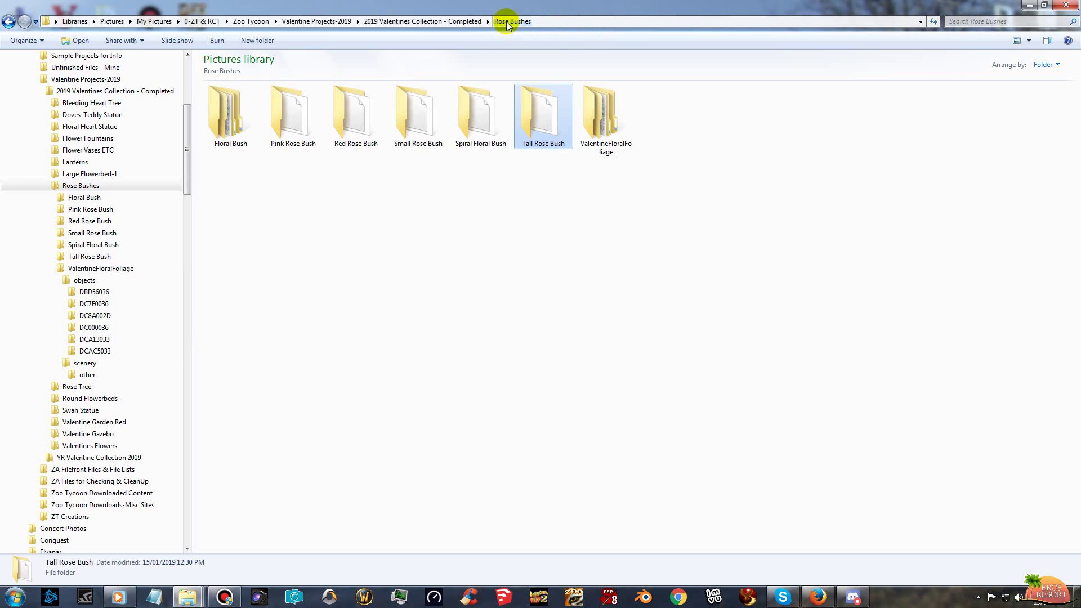
left_click(603, 122)
double_click(602, 123)
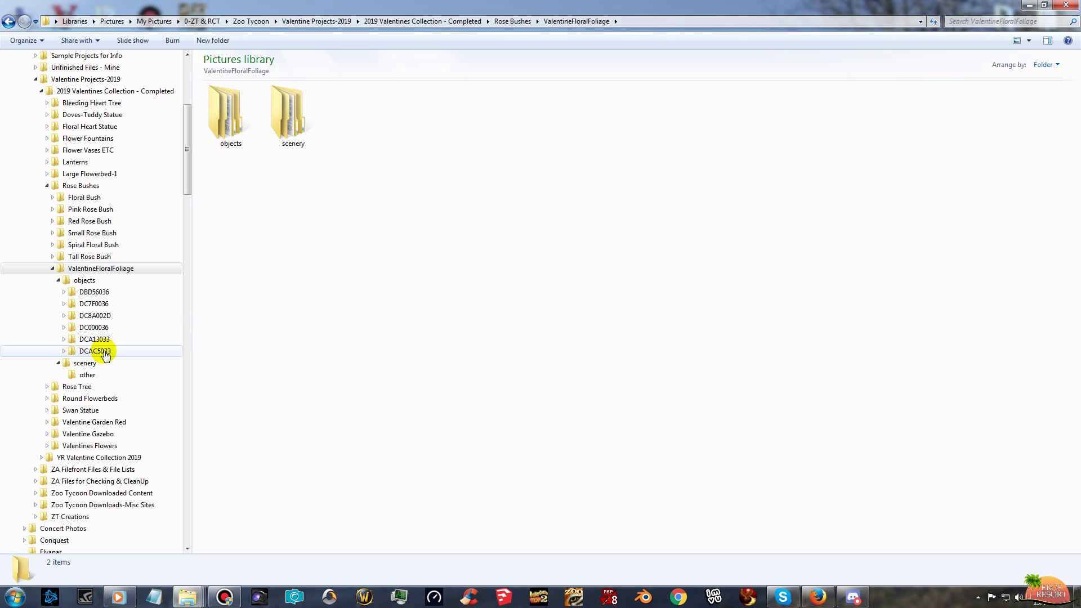
left_click(87, 375)
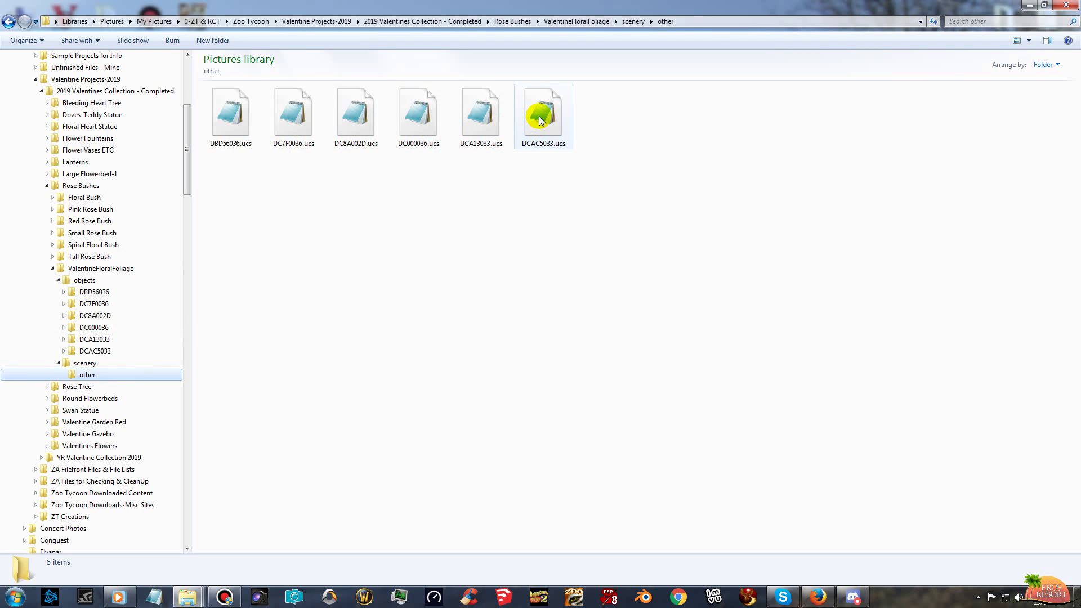
left_click(129, 270)
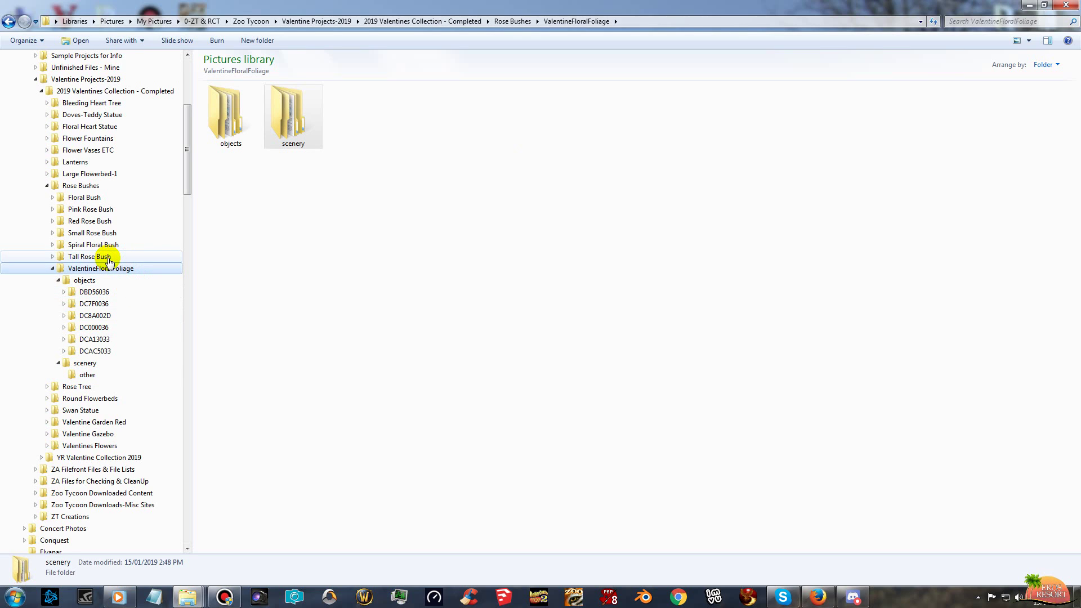
left_click(89, 186)
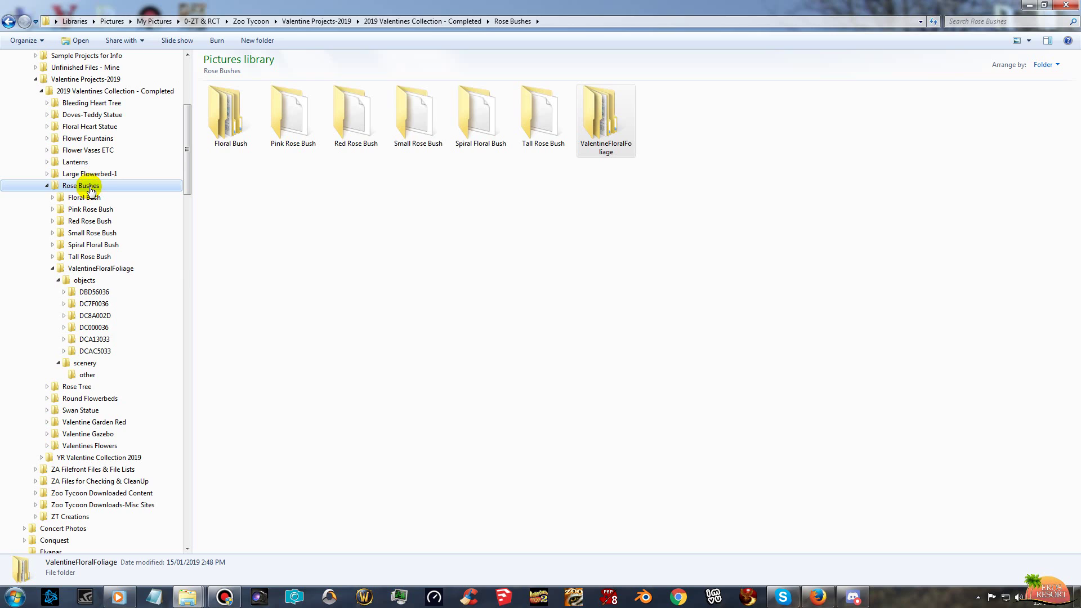
left_click(611, 152)
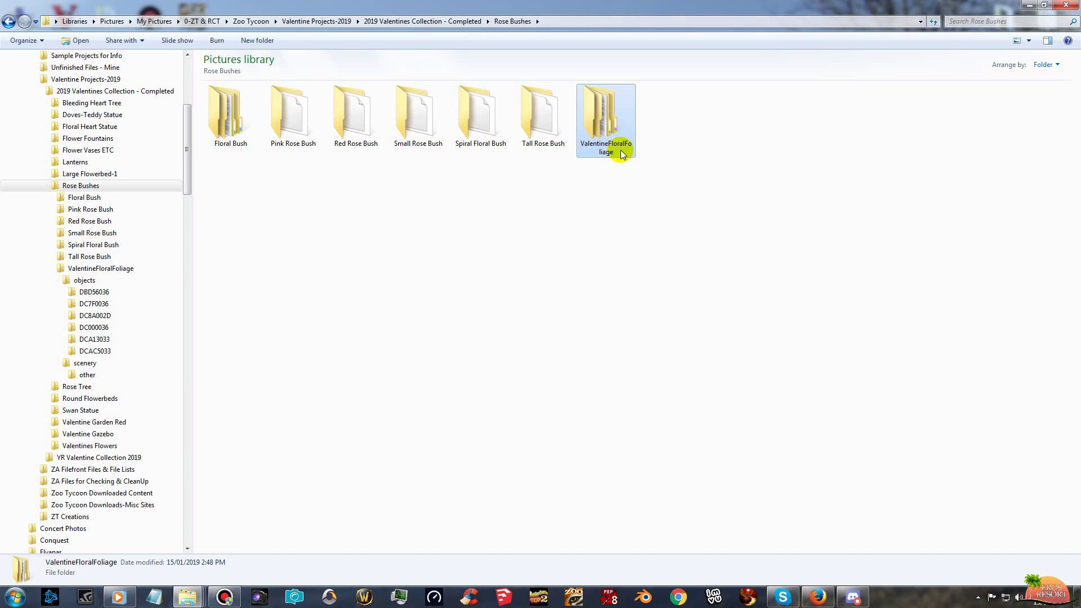
mouse_move(623, 152)
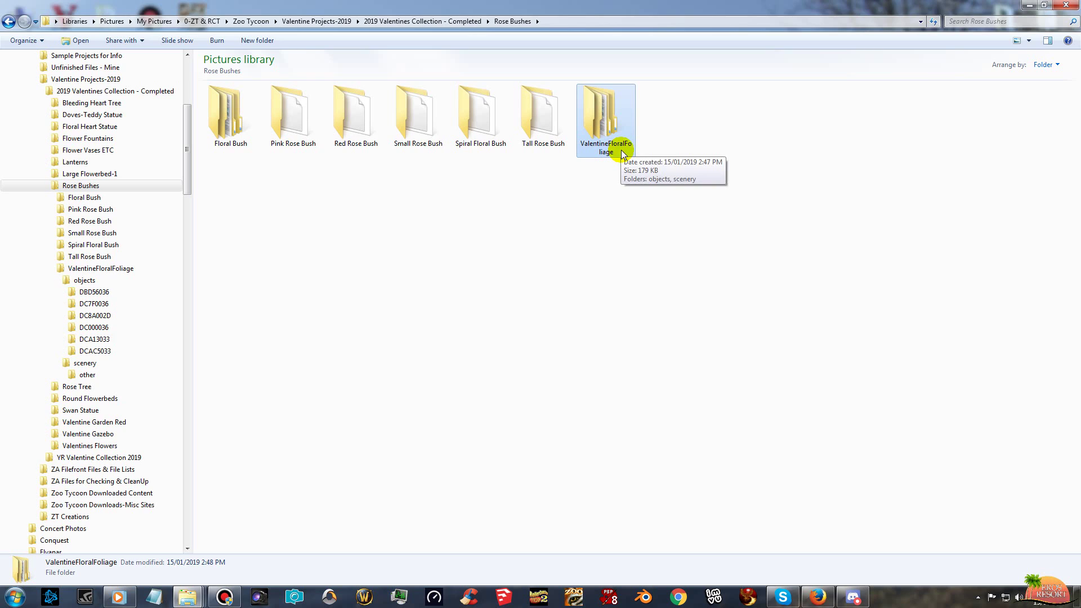
left_click(623, 152)
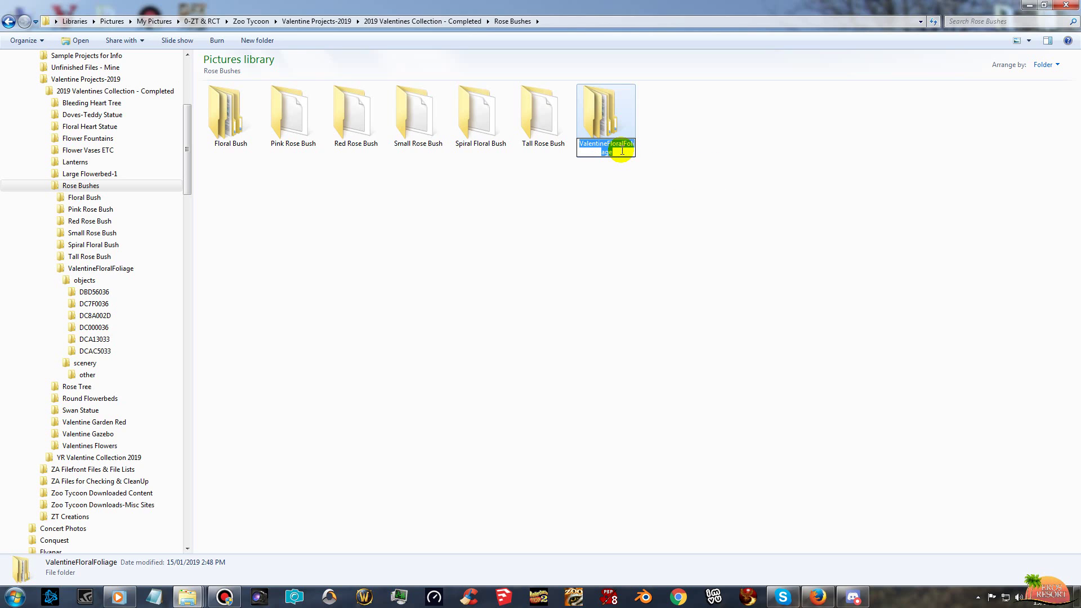
right_click(621, 150)
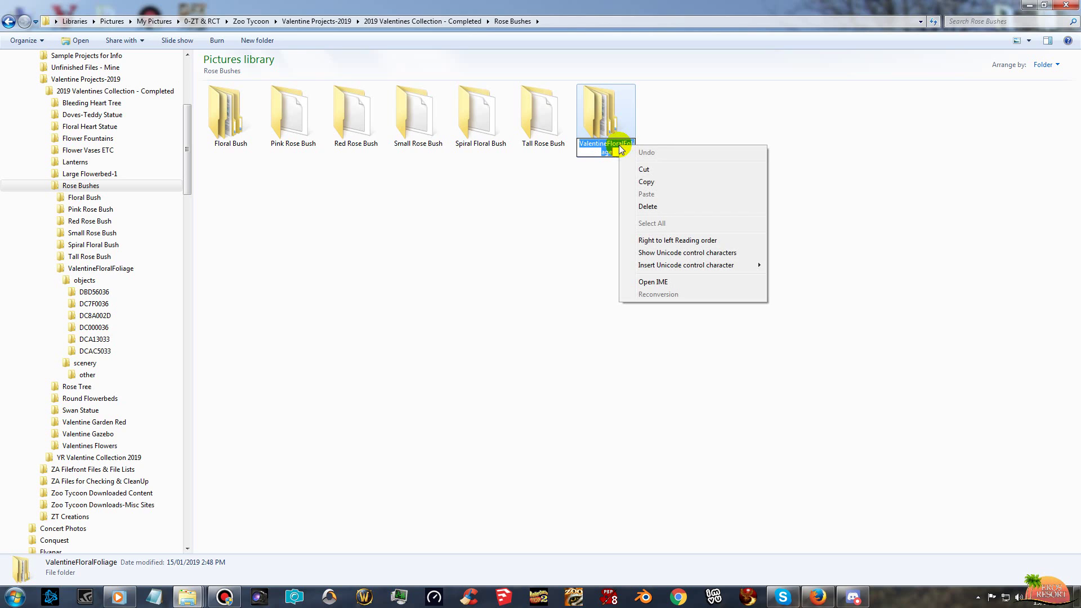
left_click(645, 181)
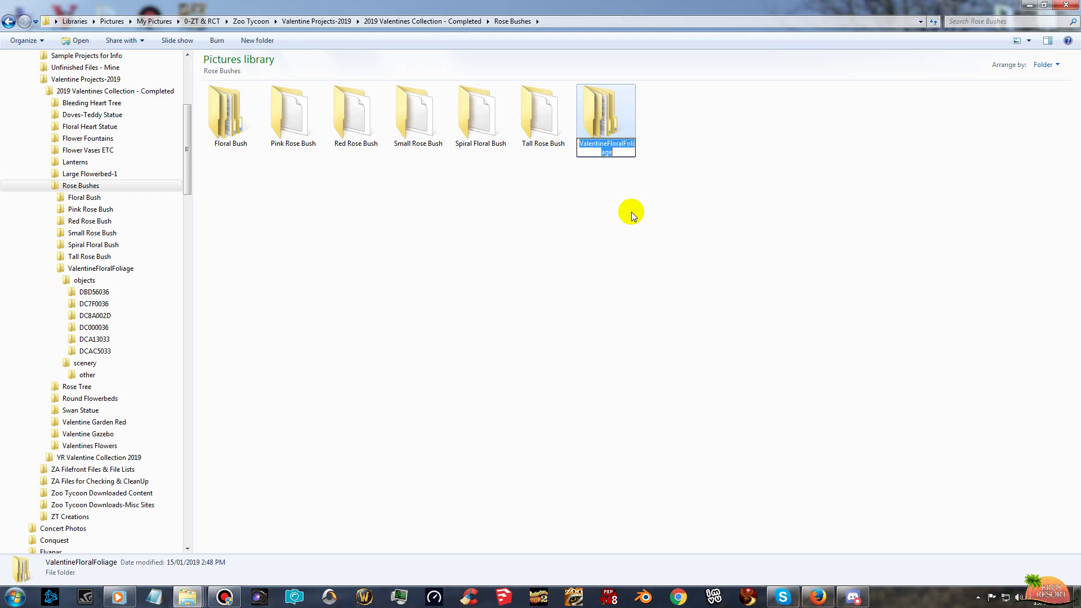
left_click(632, 213)
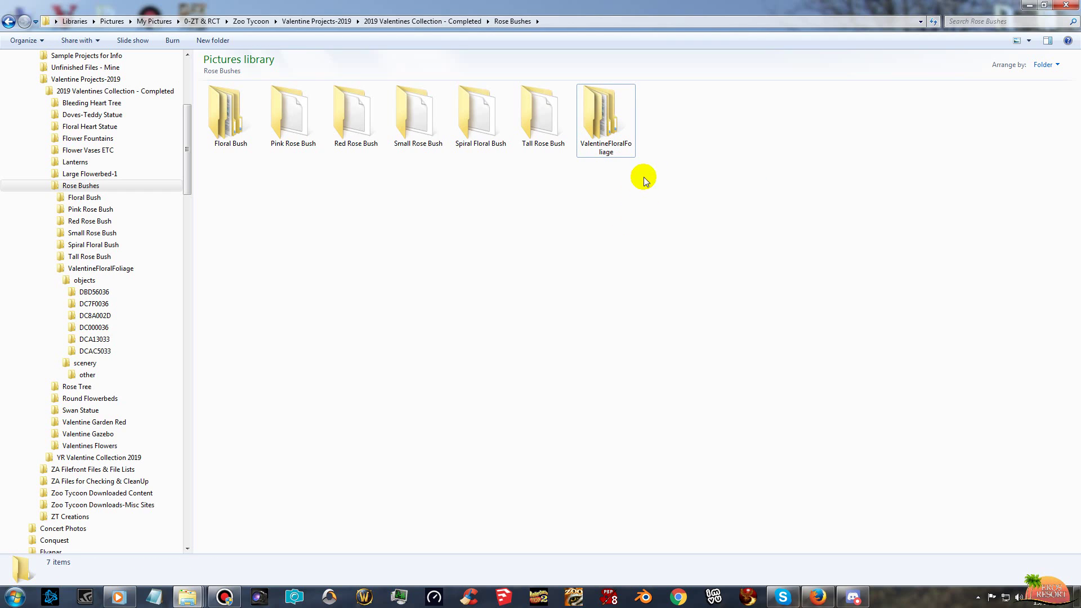
Compress ValentineFloralFoliage's objects and scenery folders together into one zipped folder.
double_click(602, 110)
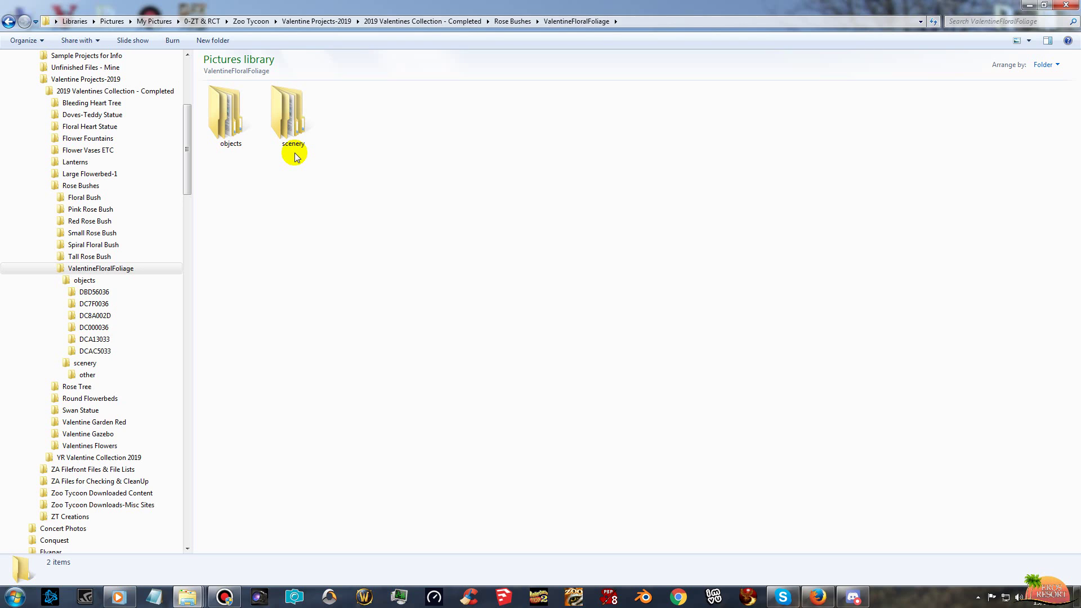
left_click(216, 116)
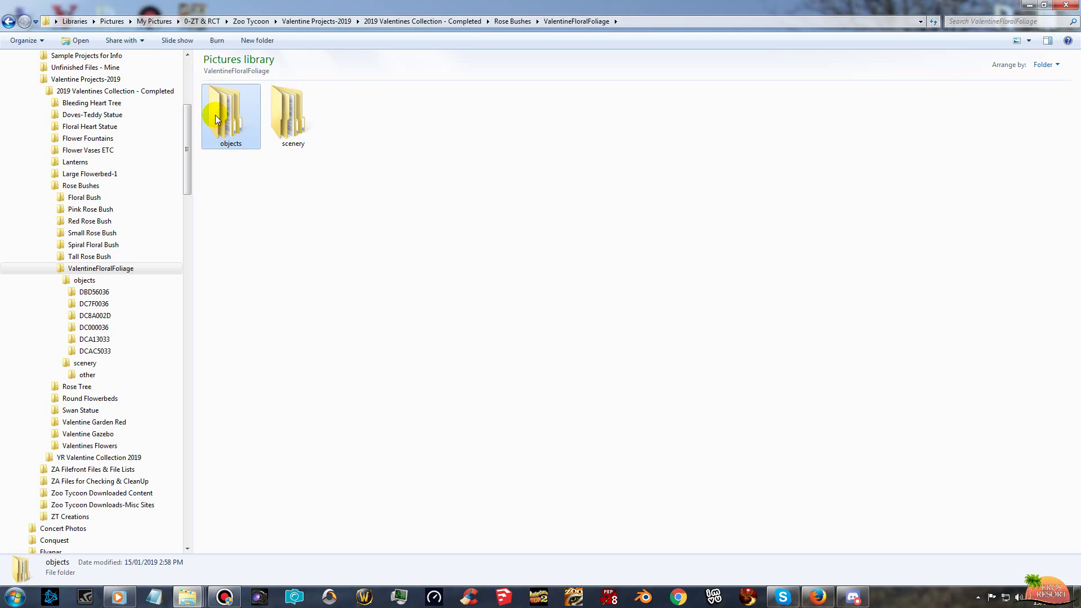
left_click(280, 113, "ctrl")
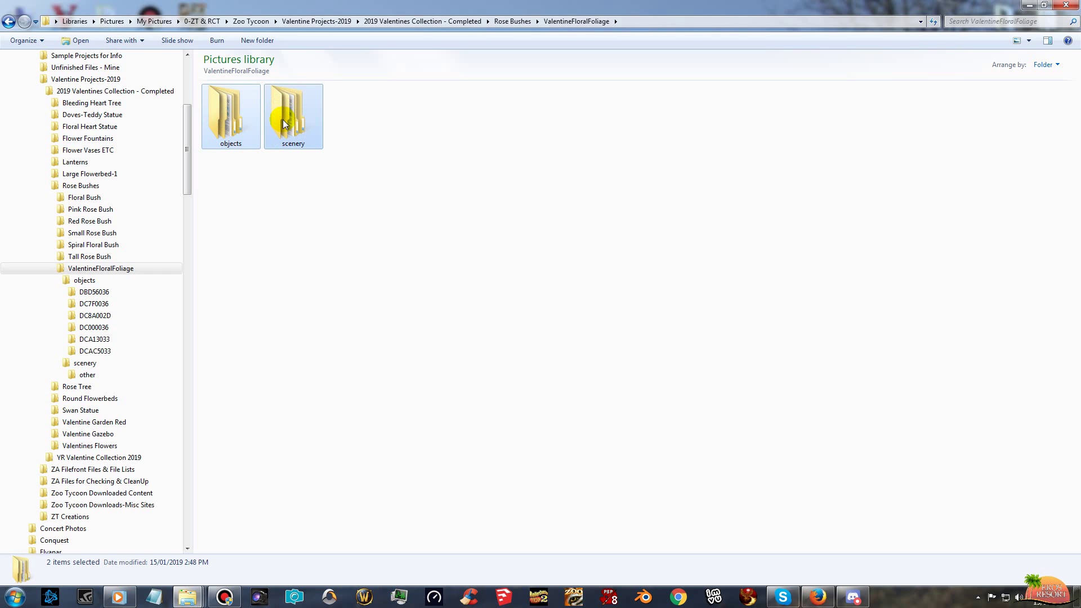
right_click(282, 119)
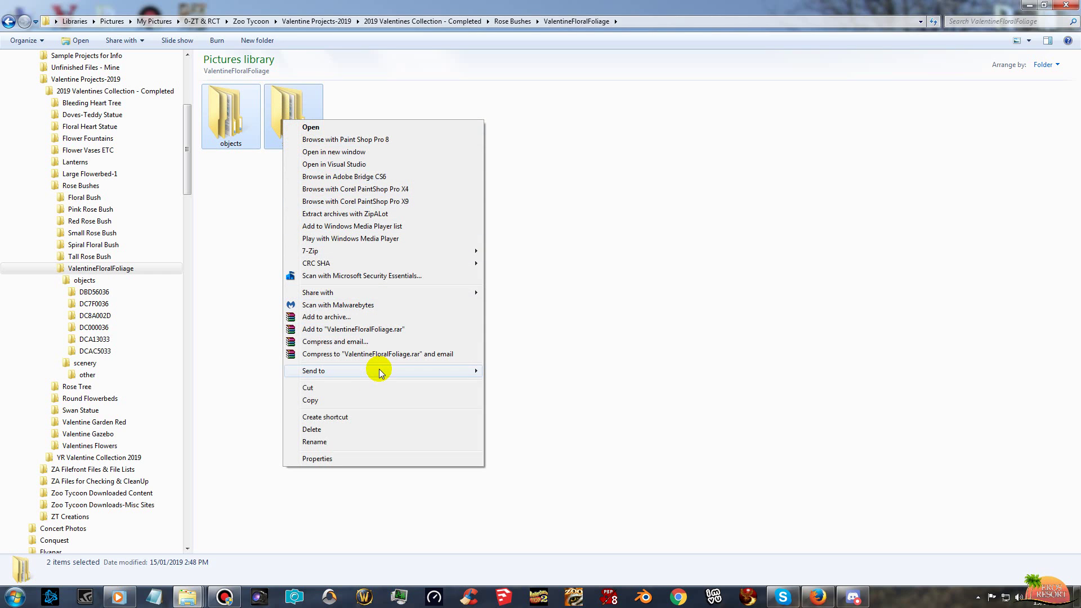
mouse_move(379, 372)
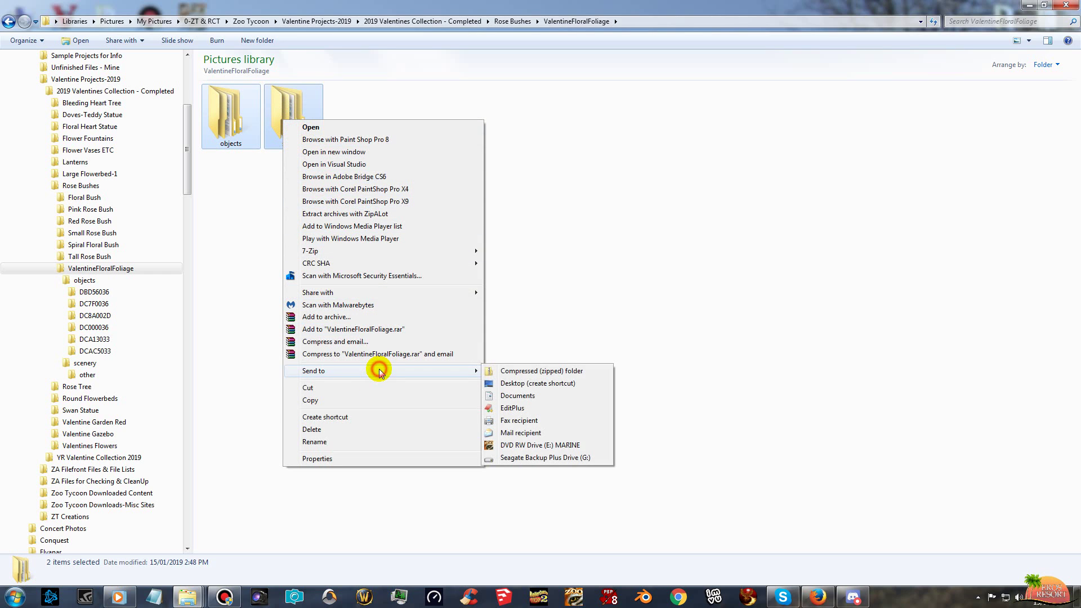
left_click(560, 372)
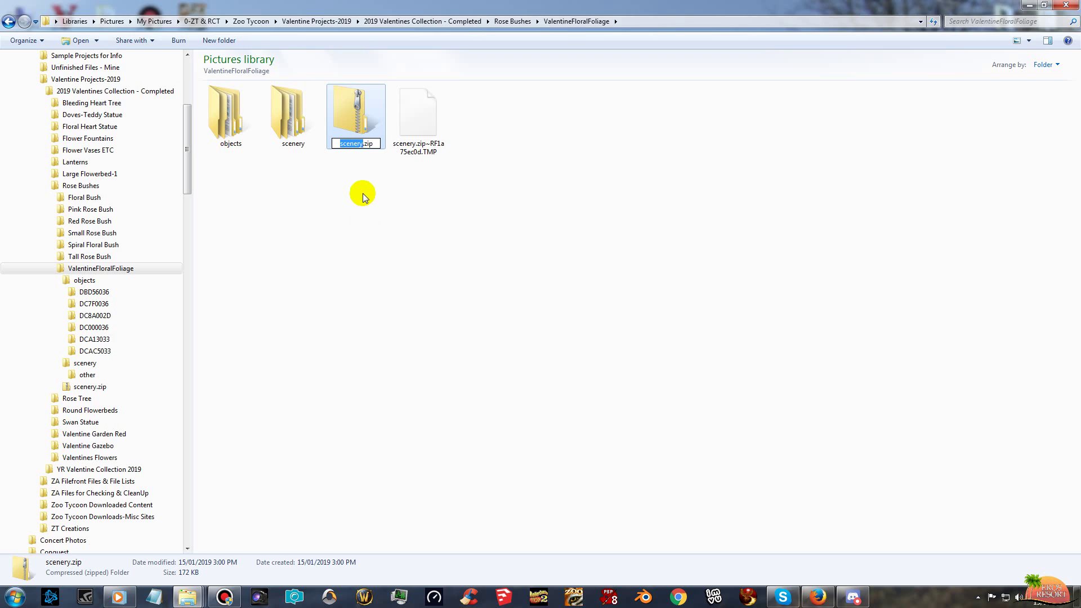
Rename the new zip file as ValentineFloralFoliage.ztd, accepting the change of file extension.
right_click(346, 143)
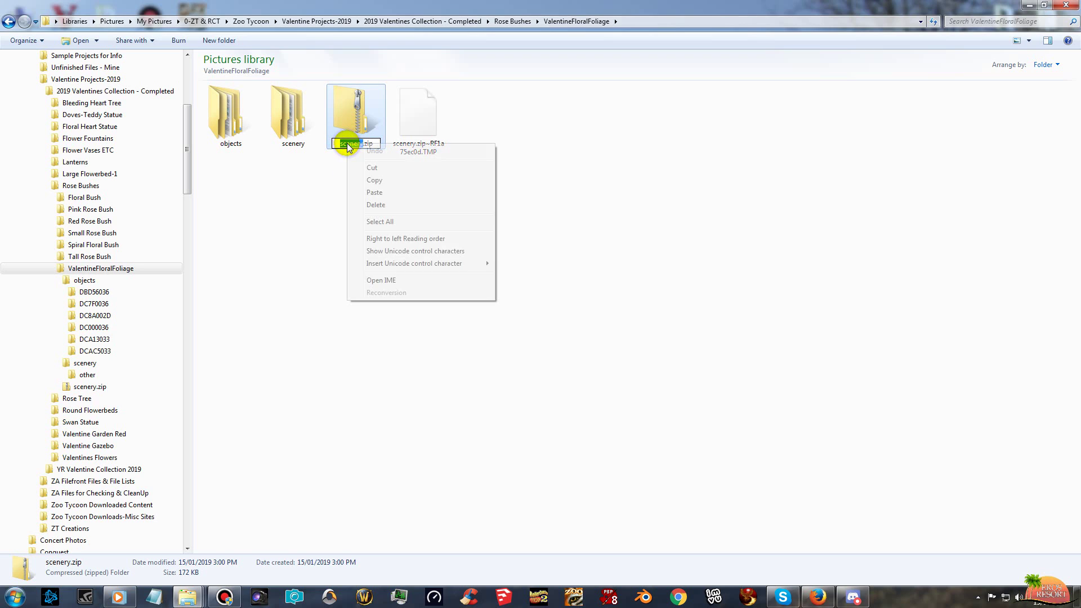
left_click(374, 193)
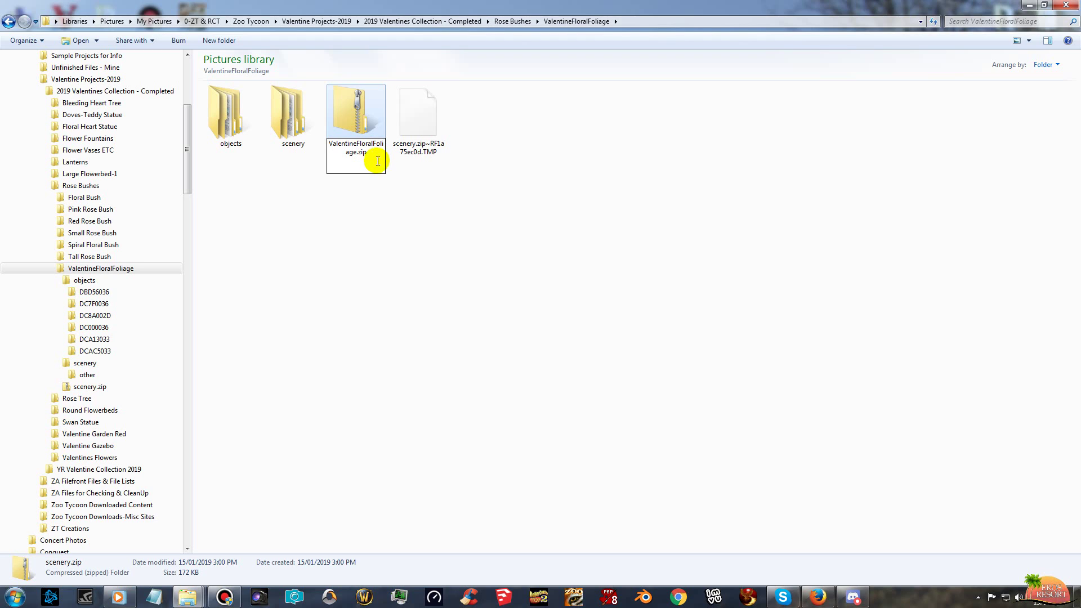
key("BackSpace")
key("BackSpace")
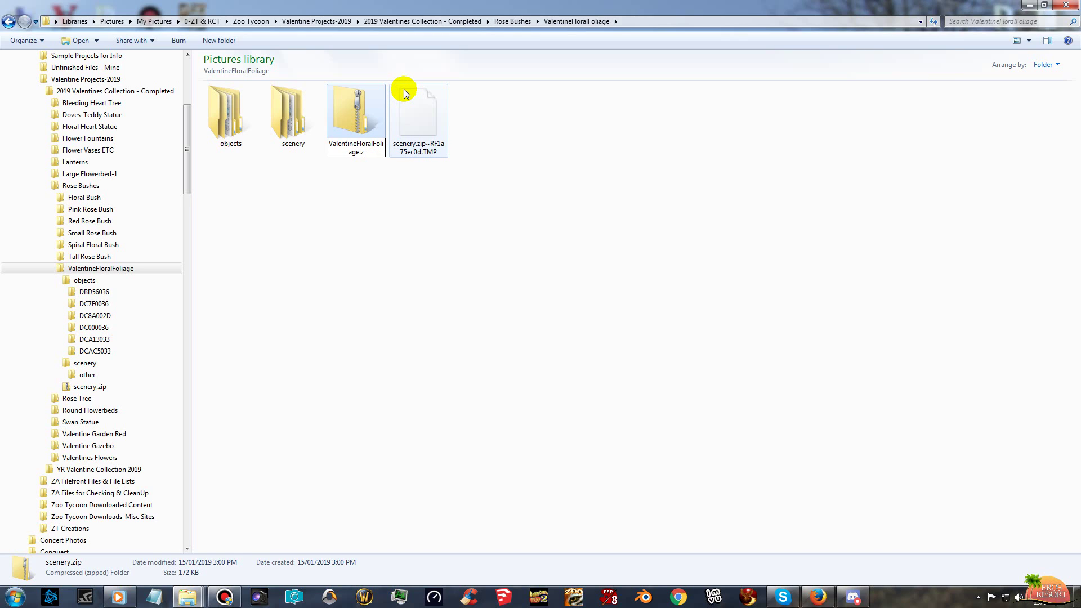
type("td")
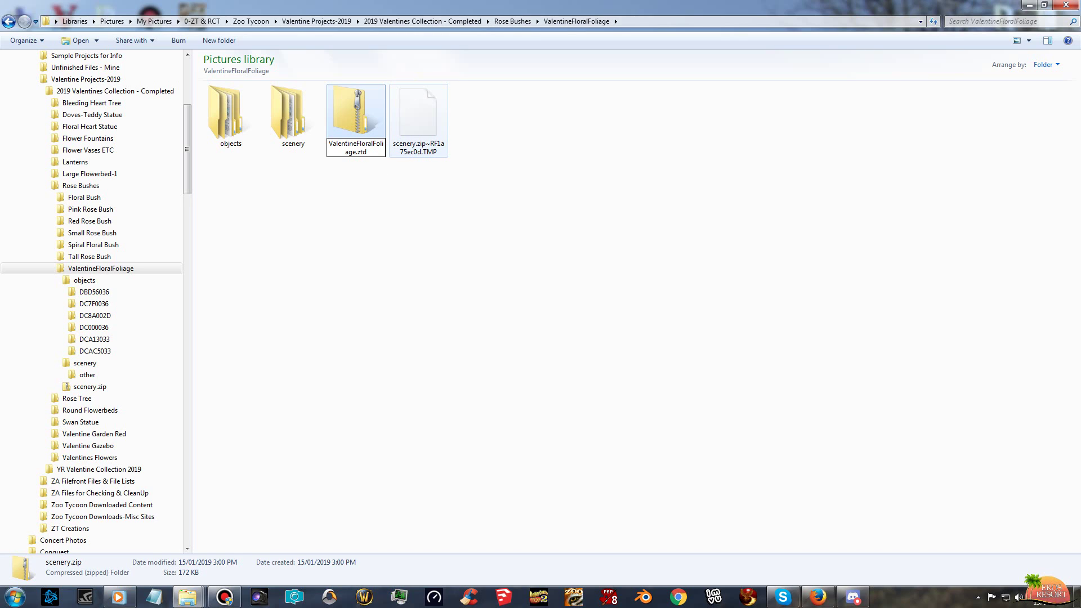
key("Return")
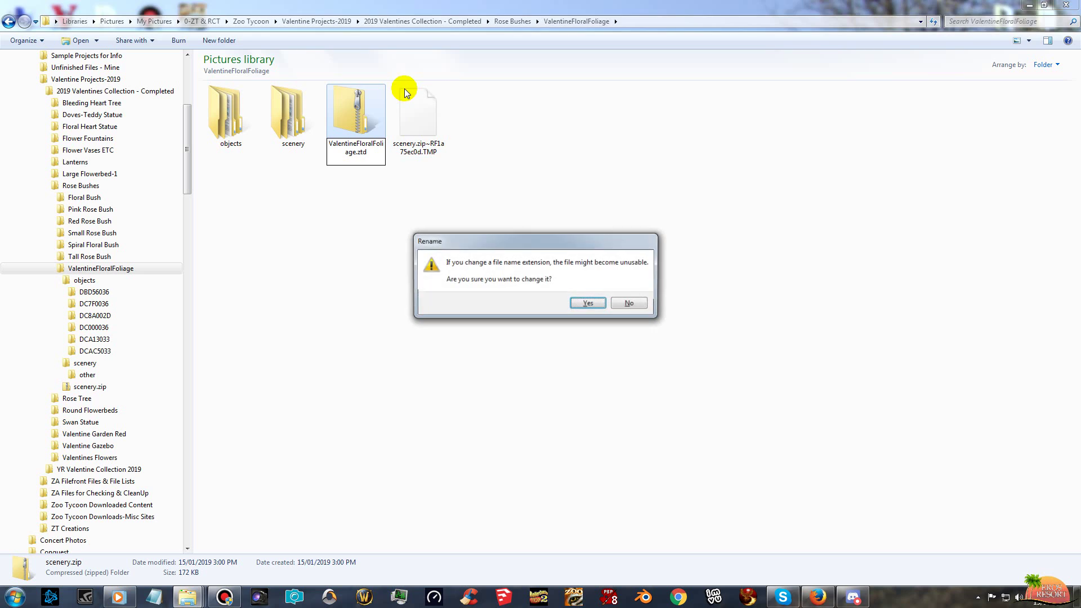
left_click(588, 304)
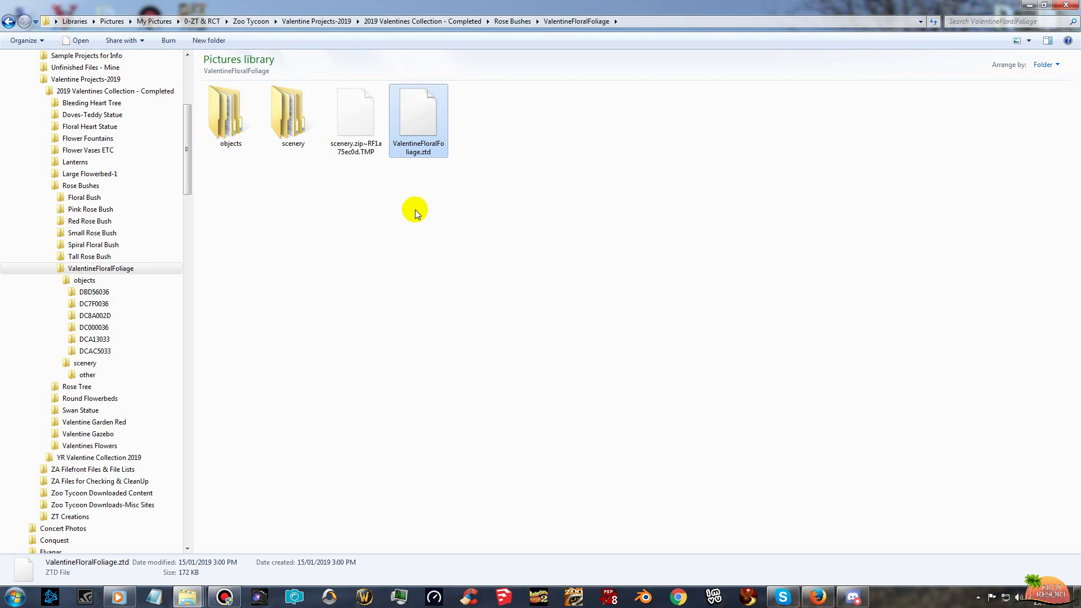
Copy ValentineFloralFoliage.ztd from the project folder into the dlupdate folder of the Zoo Tycoon installation.
right_click(414, 109)
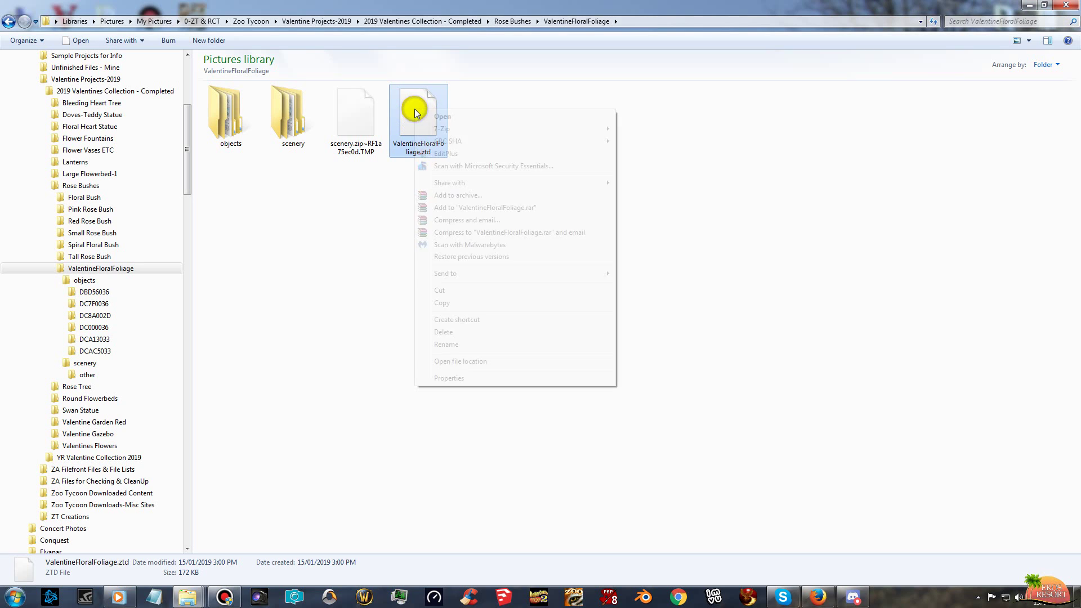
left_click(457, 303)
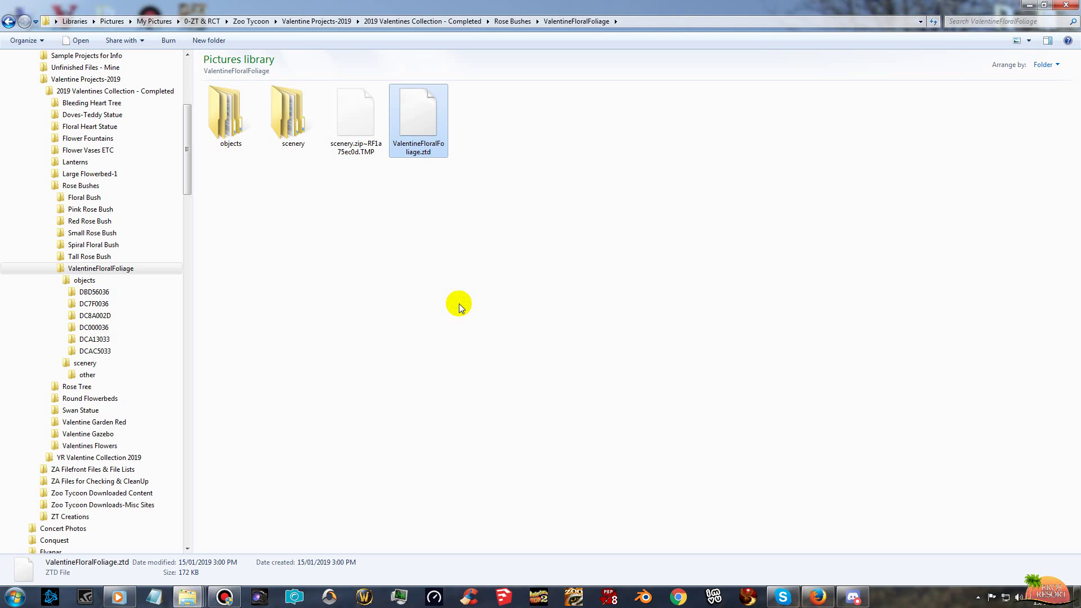
left_click_drag(187, 142, 202, 380)
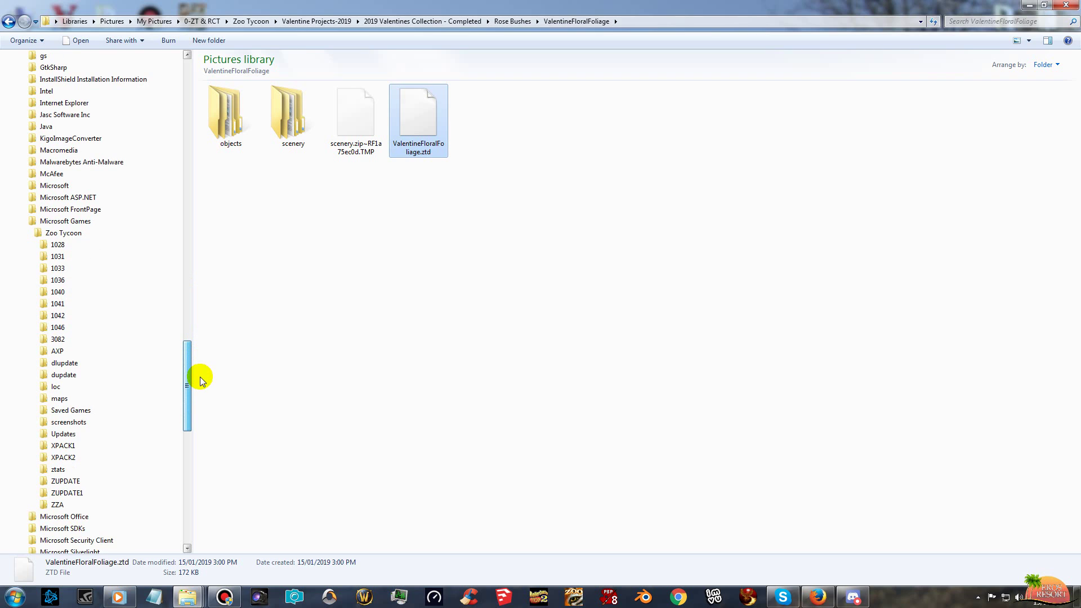
left_click(81, 363)
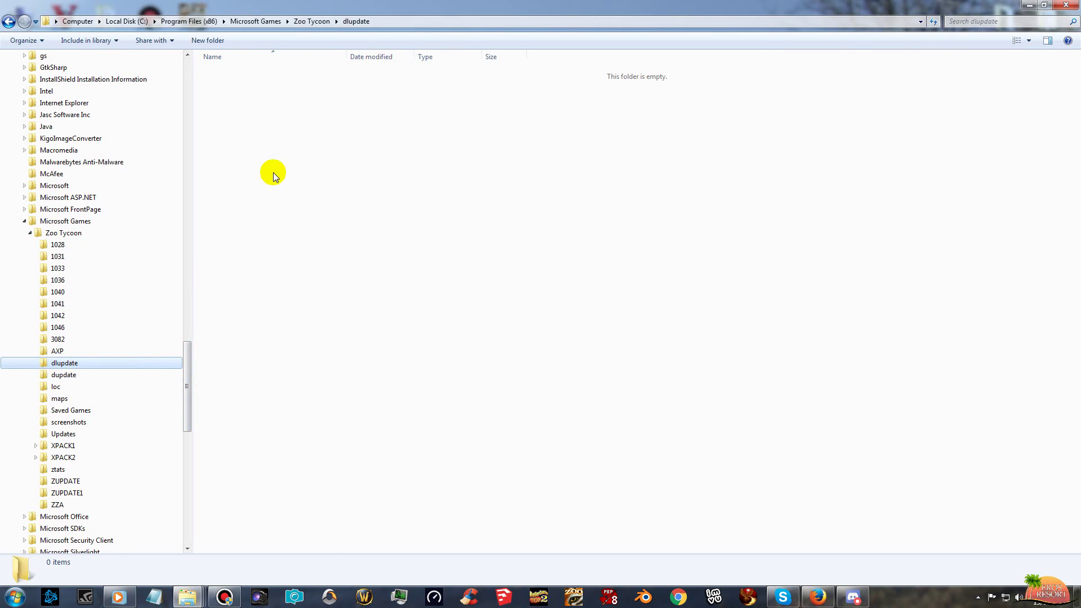
right_click(270, 164)
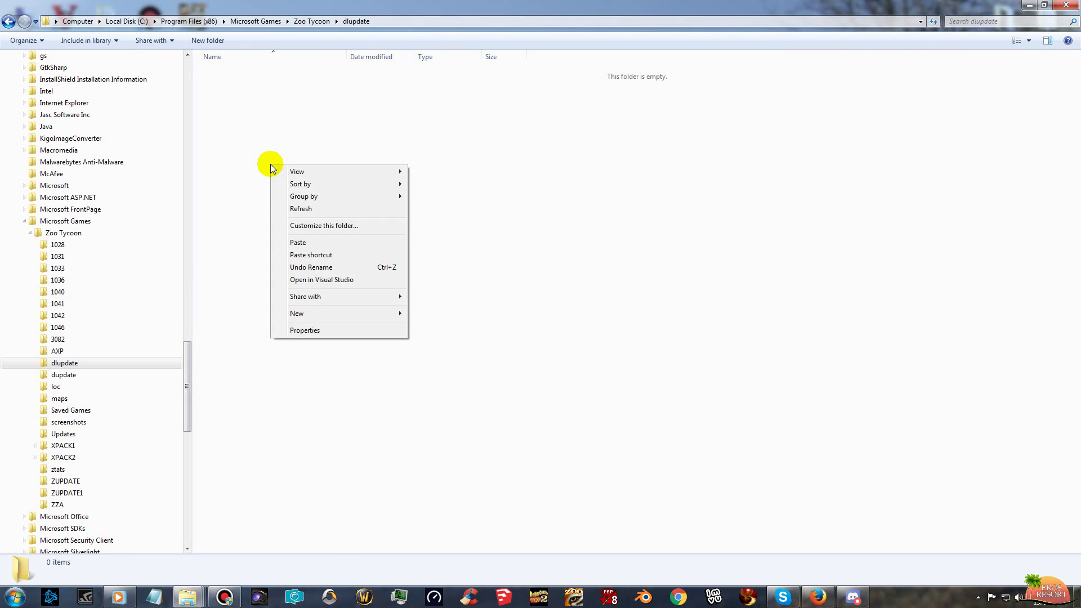
left_click(305, 243)
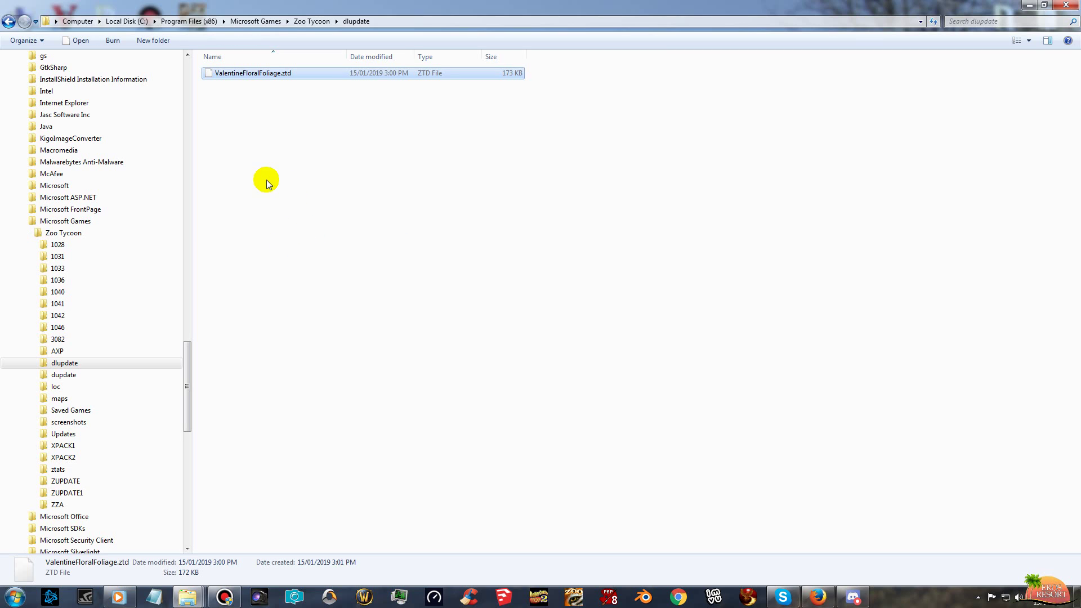
left_click(249, 167)
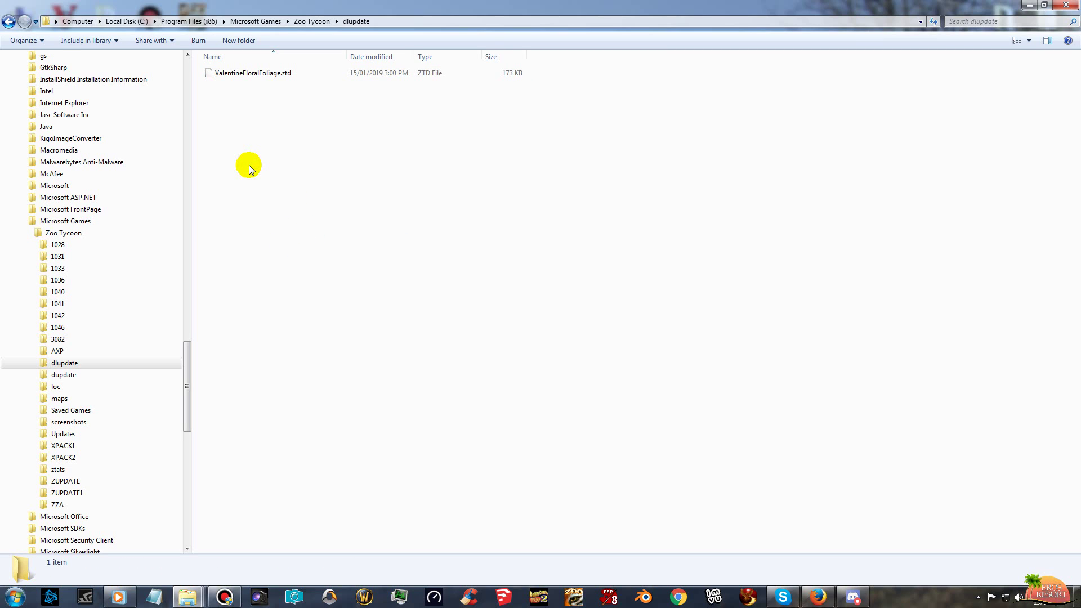
Launch Zoo Tycoon and load the saved game A-Rorations Test Zoo.zoo.
left_click(573, 597)
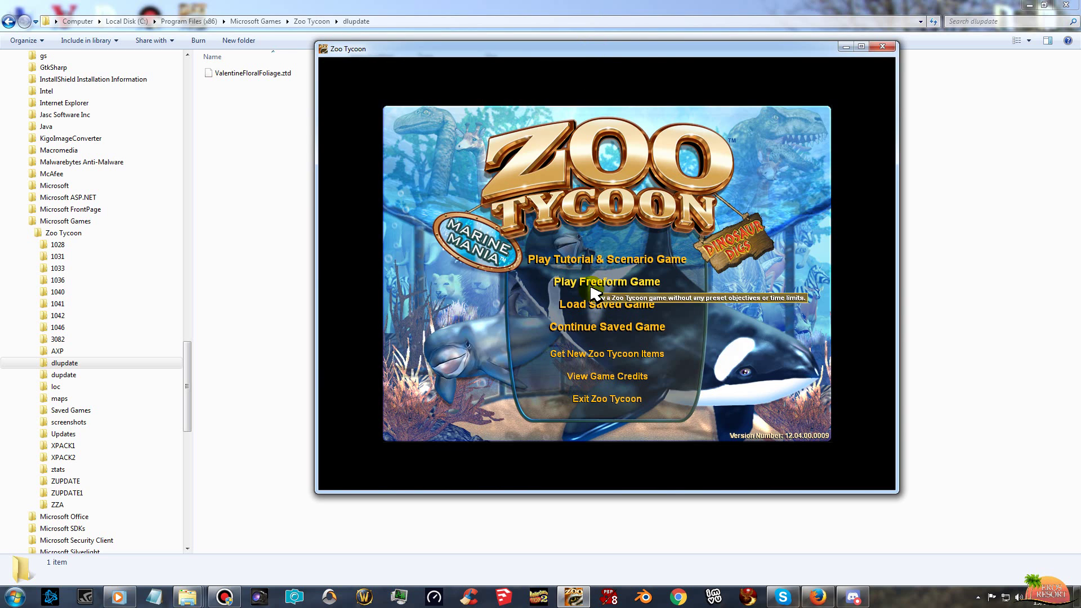
left_click(591, 302)
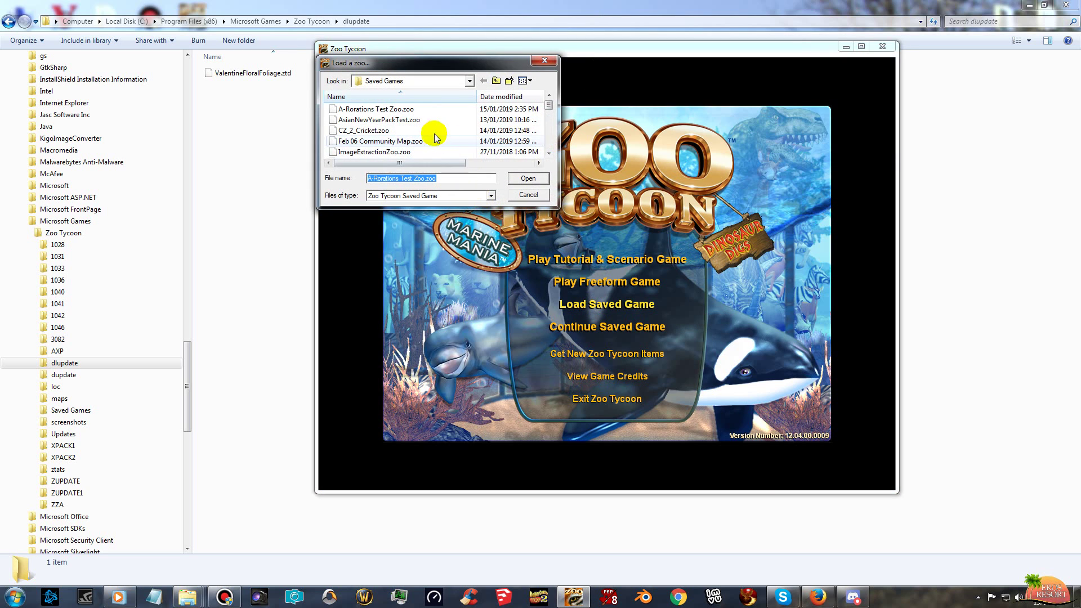
left_click(393, 109)
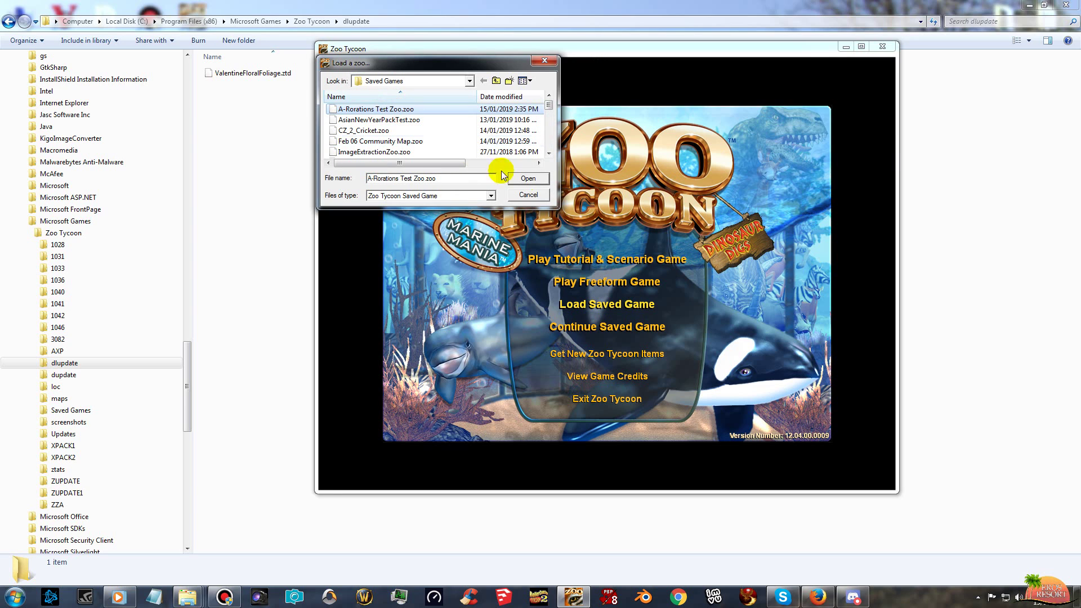
left_click(522, 178)
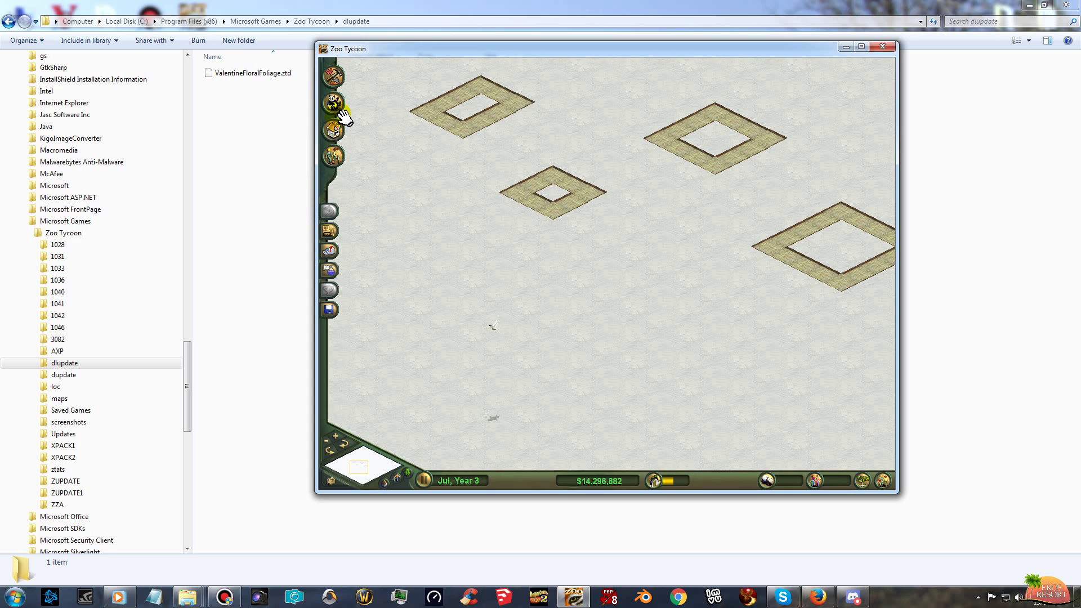
Find the YR Valantine Floral Bush among the purchasable foliage and place one in the centre of the smallest paved square.
left_click(336, 132)
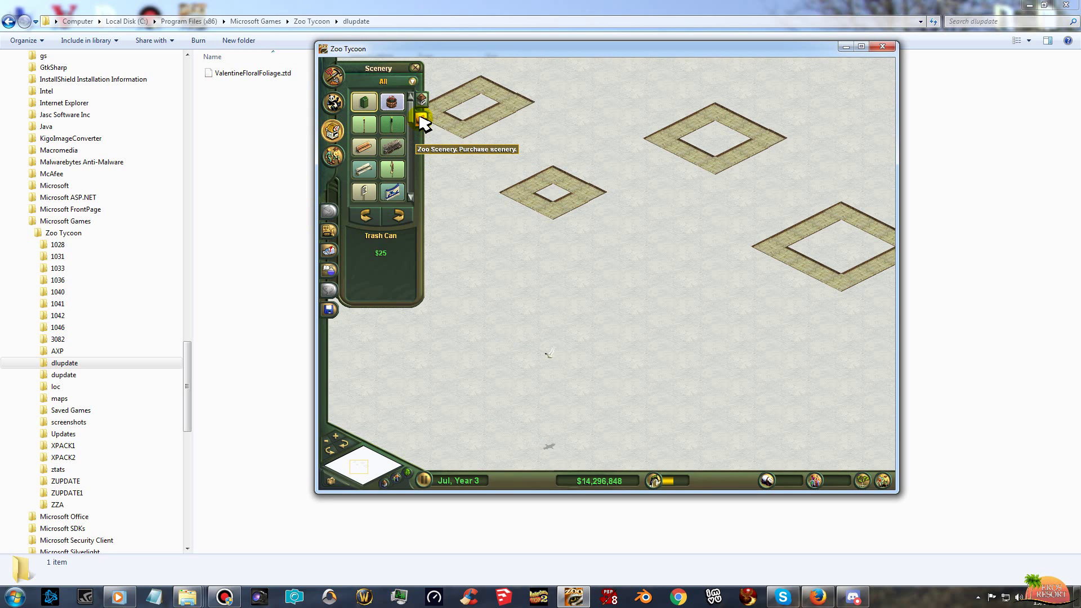
left_click(337, 78)
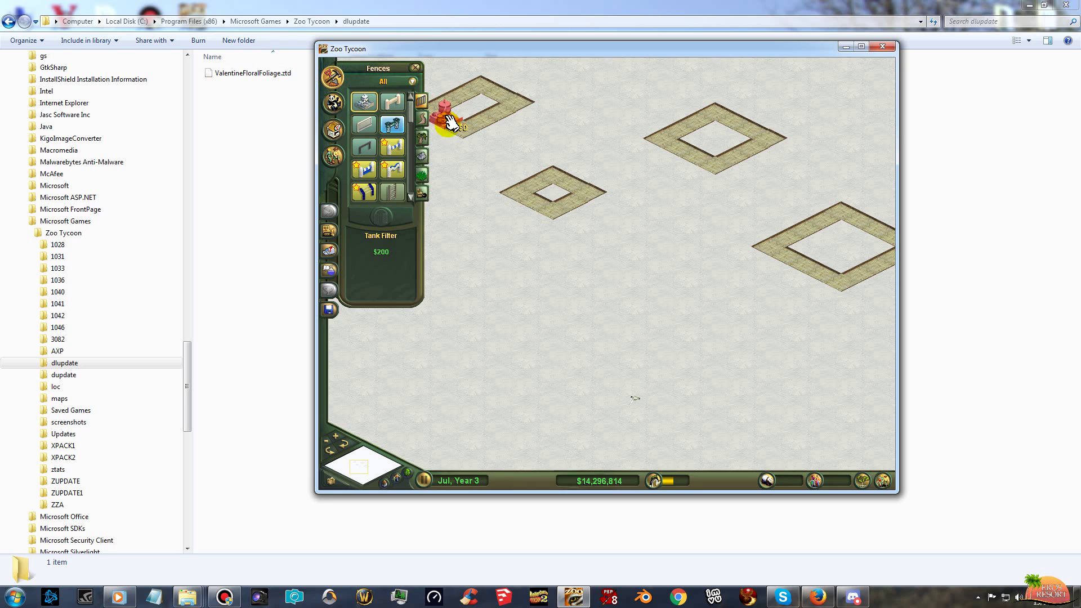
left_click(422, 138)
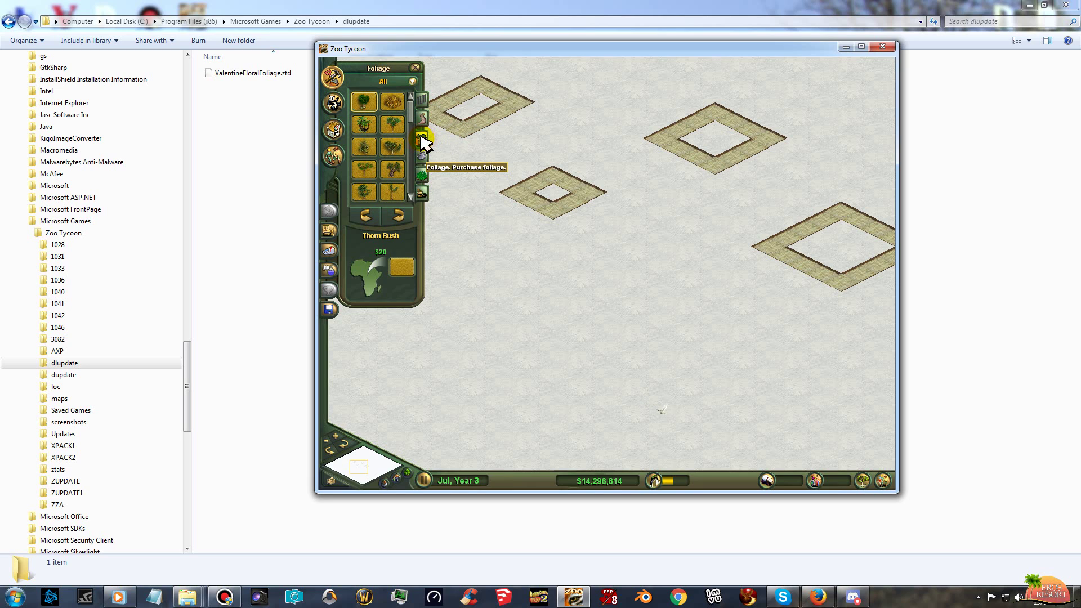
left_click_drag(417, 118, 415, 201)
left_click(412, 197)
left_click(412, 197)
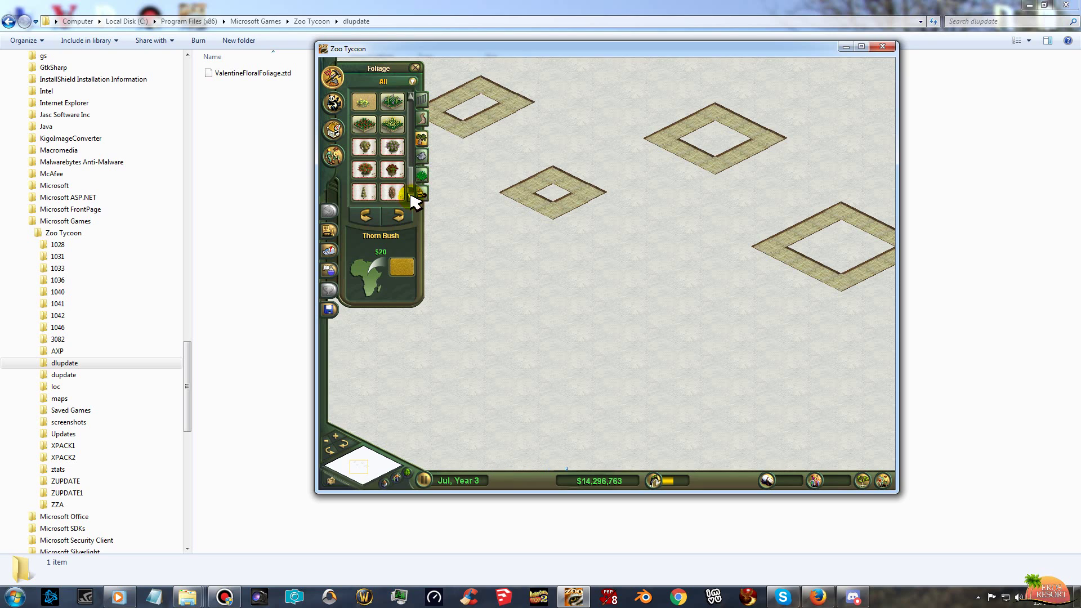
left_click(412, 198)
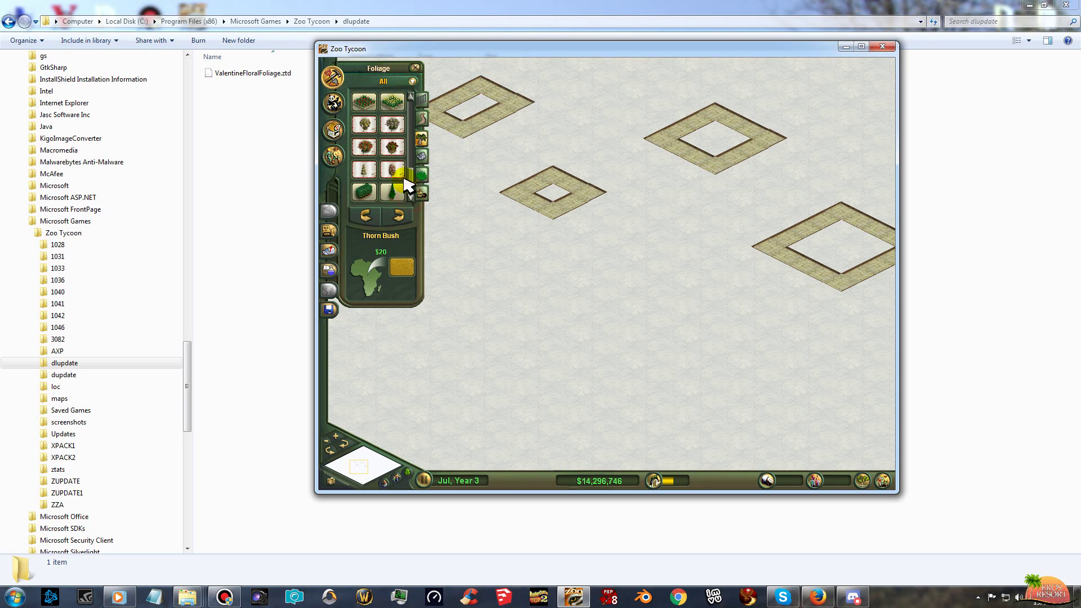
left_click(365, 126)
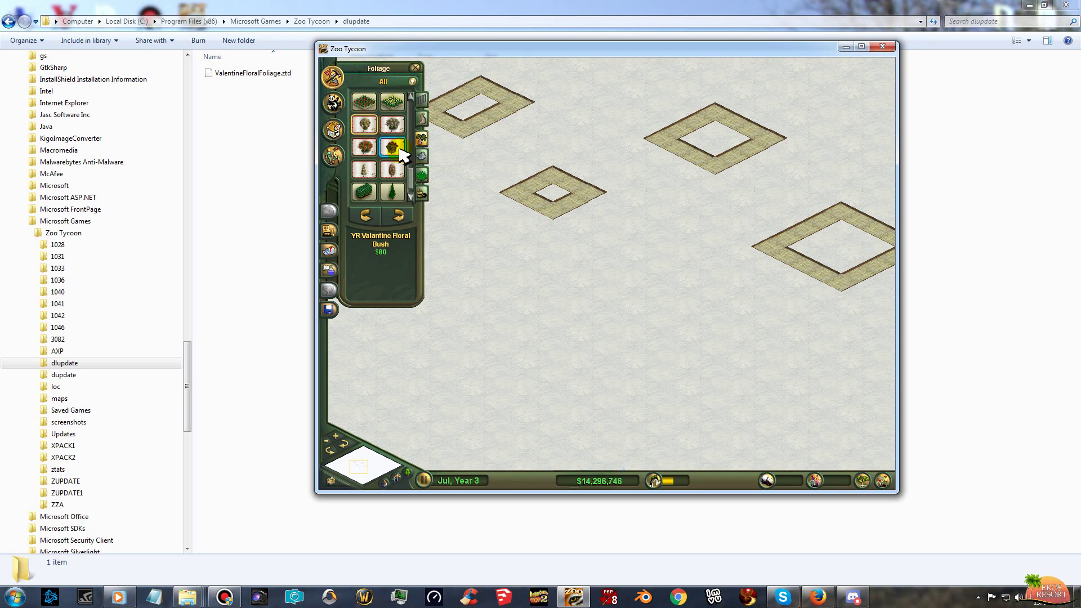
left_click(556, 190)
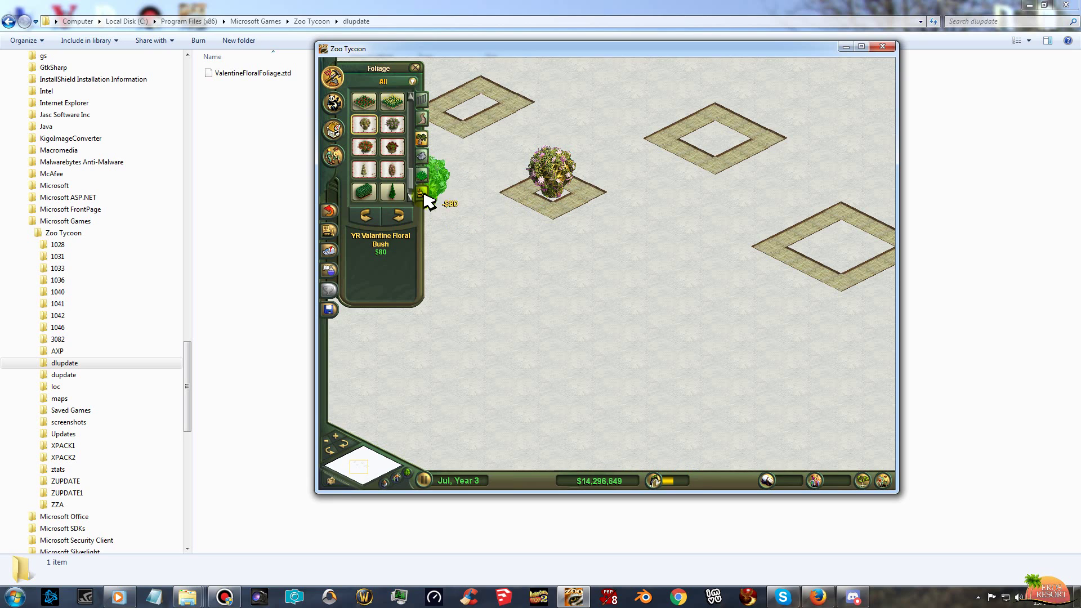
Place a YR Red Rose Bush, a YR Pink Rose Bush and a YR Small Rose Bush around the floral bush's paved square.
left_click(365, 147)
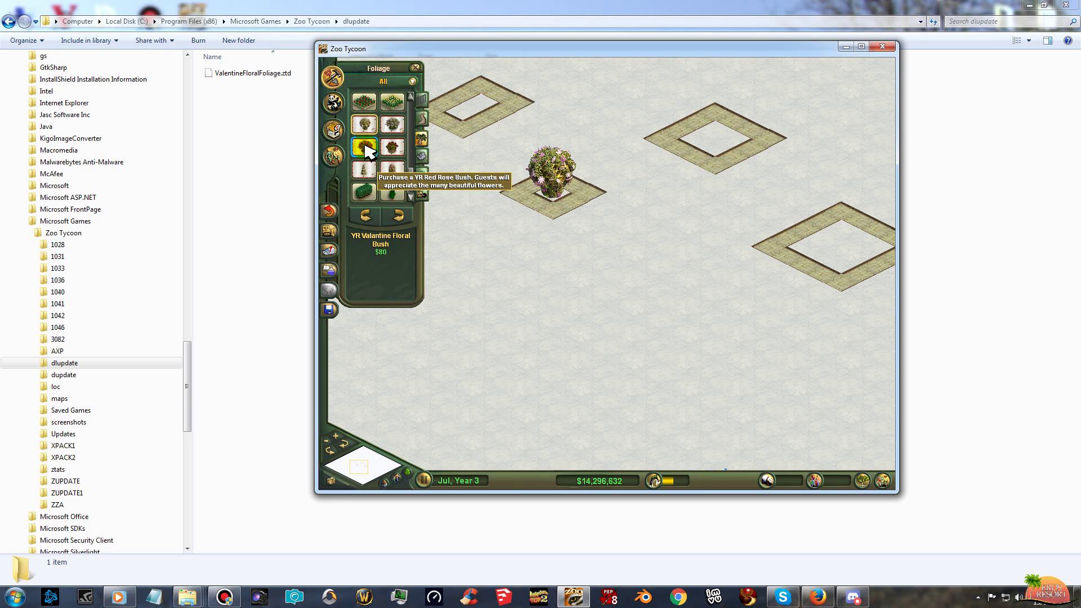
left_click(628, 221)
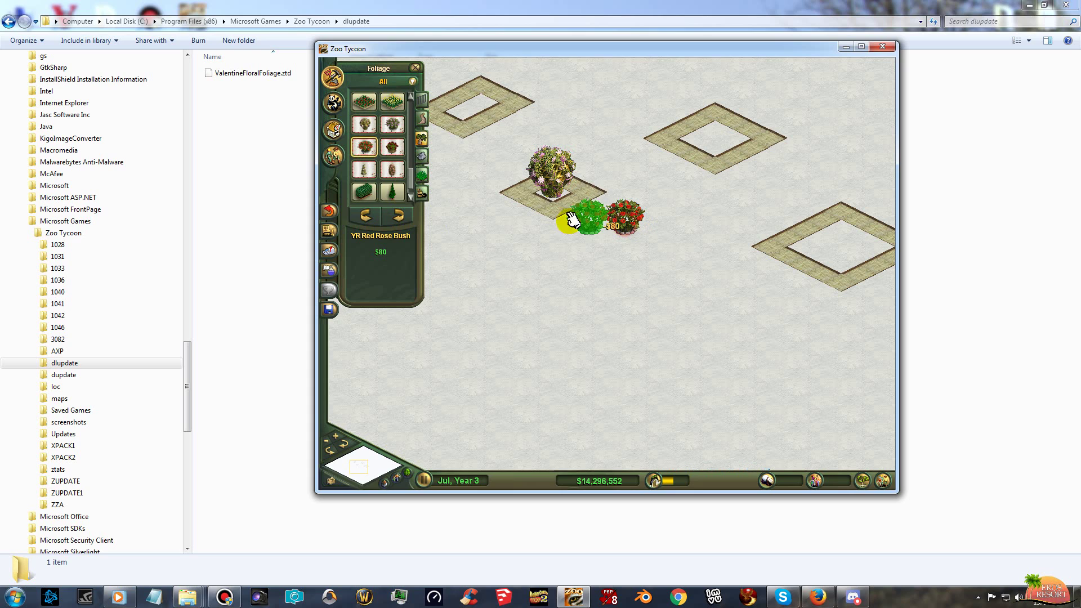
left_click(392, 124)
left_click(496, 233)
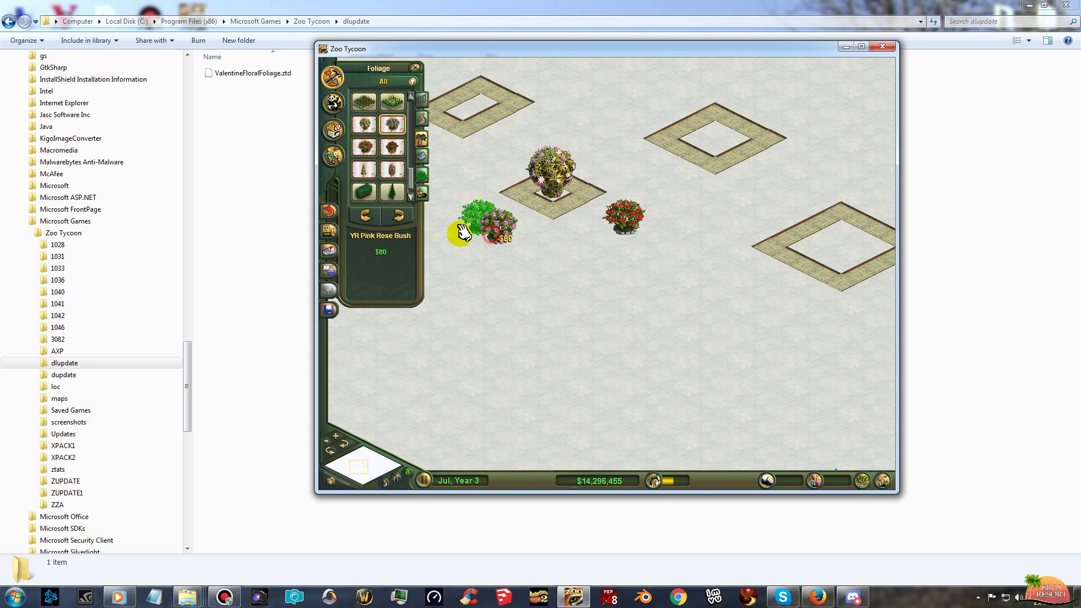
left_click(392, 147)
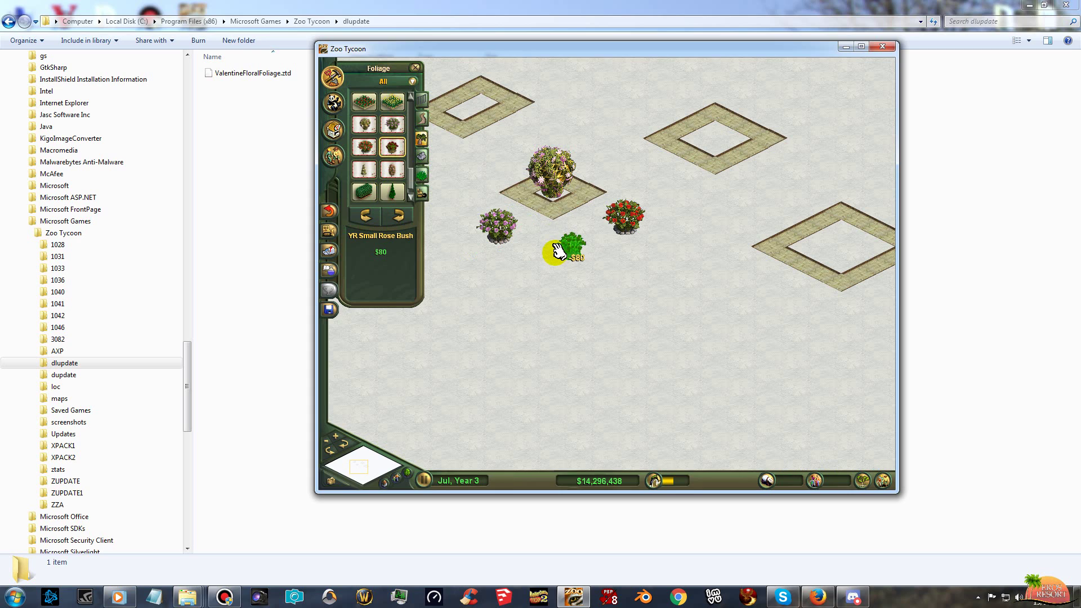
left_click(554, 250)
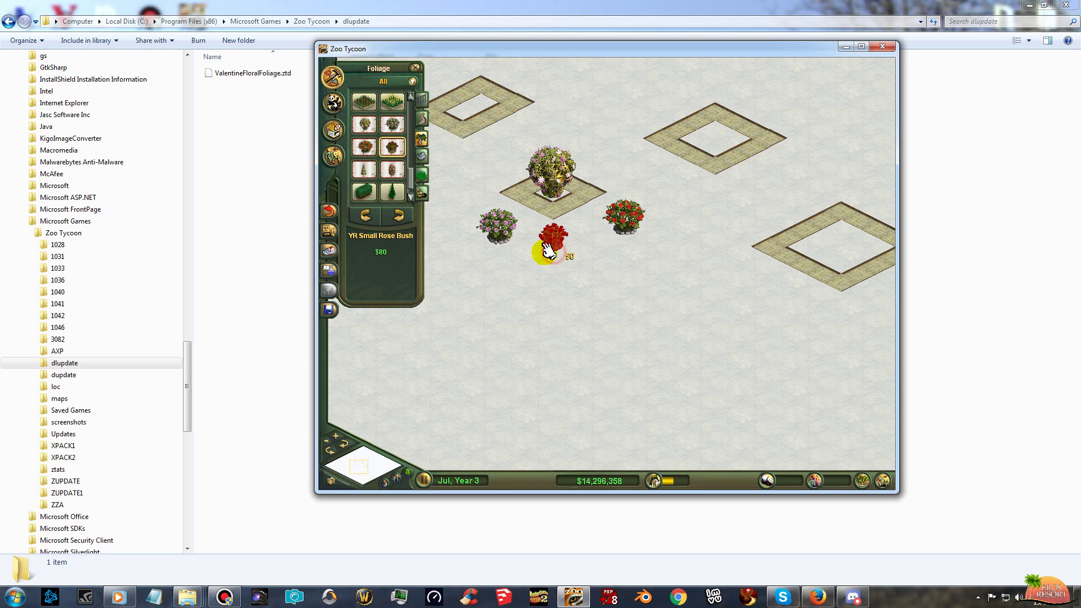
Place a YR Spiral Floral Topiary and a YR Tall Rose Bush below the other bushes, and close the foliage list.
left_click(363, 169)
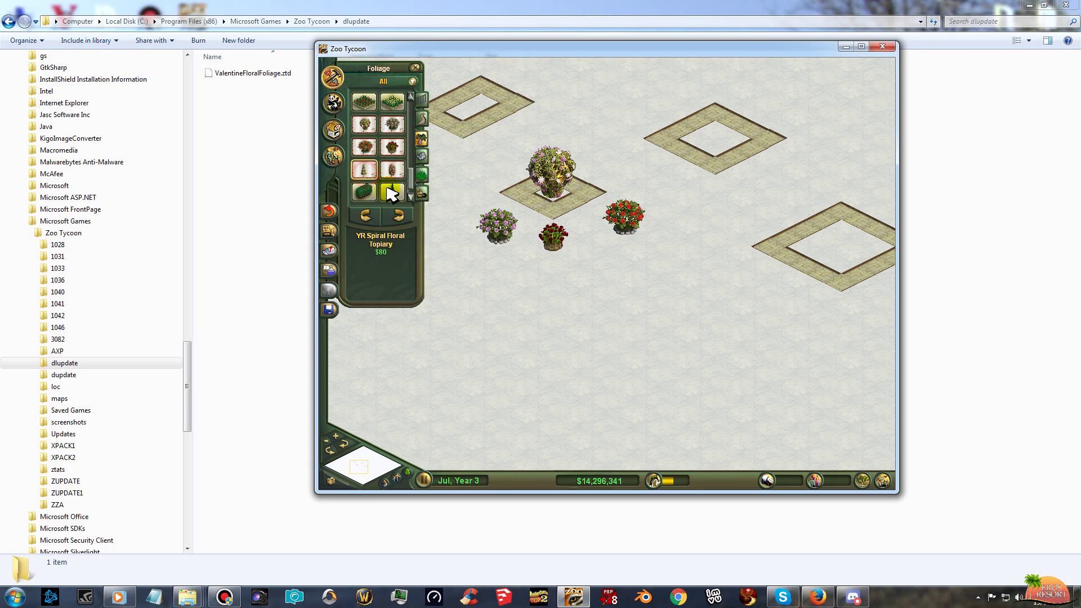
left_click(512, 285)
left_click(393, 170)
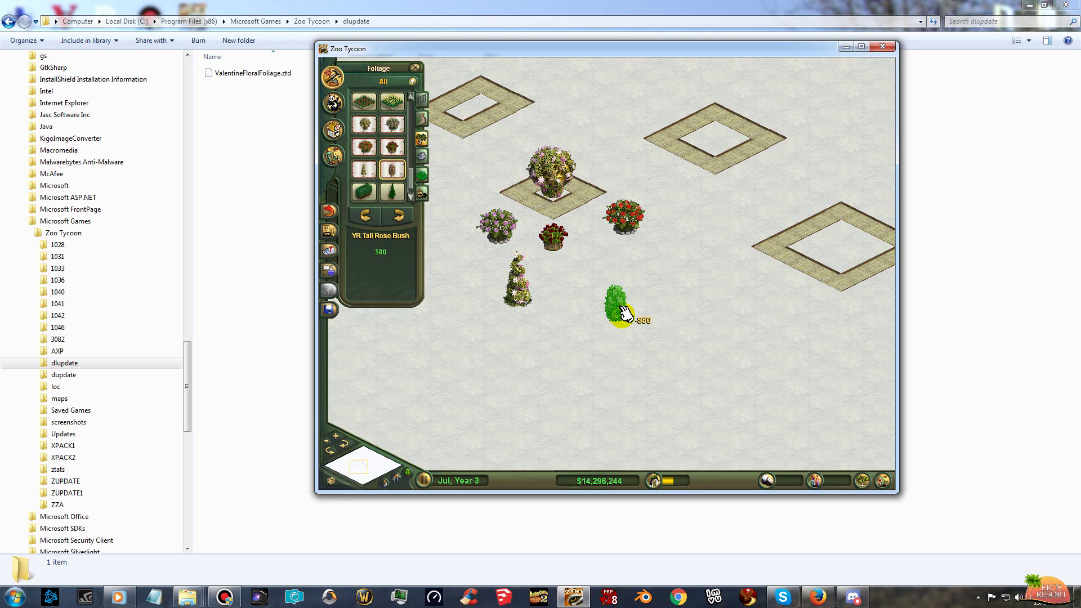
left_click(600, 288)
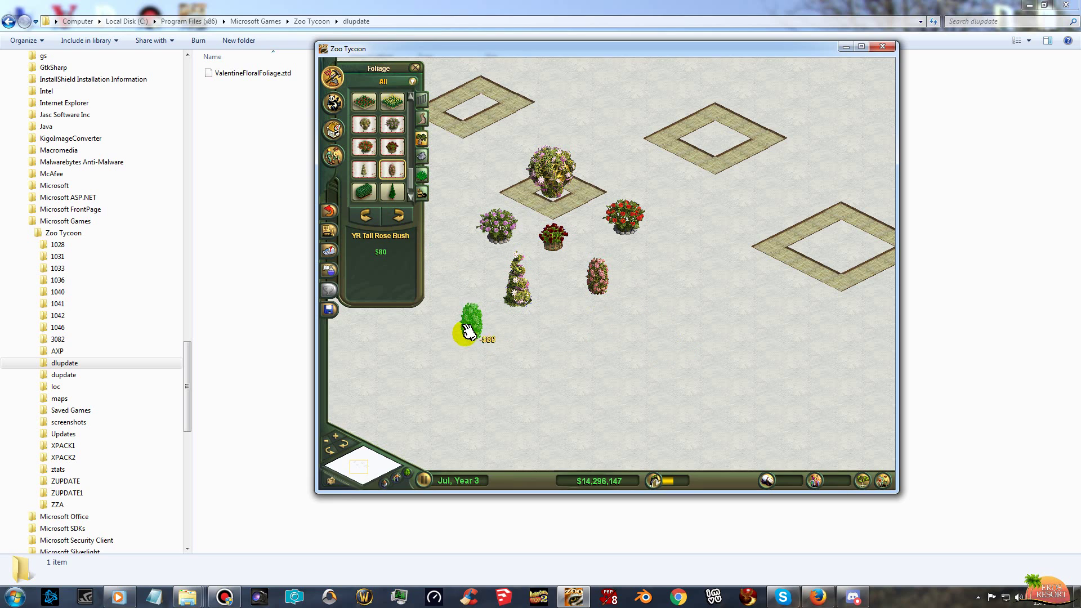
left_click(416, 67)
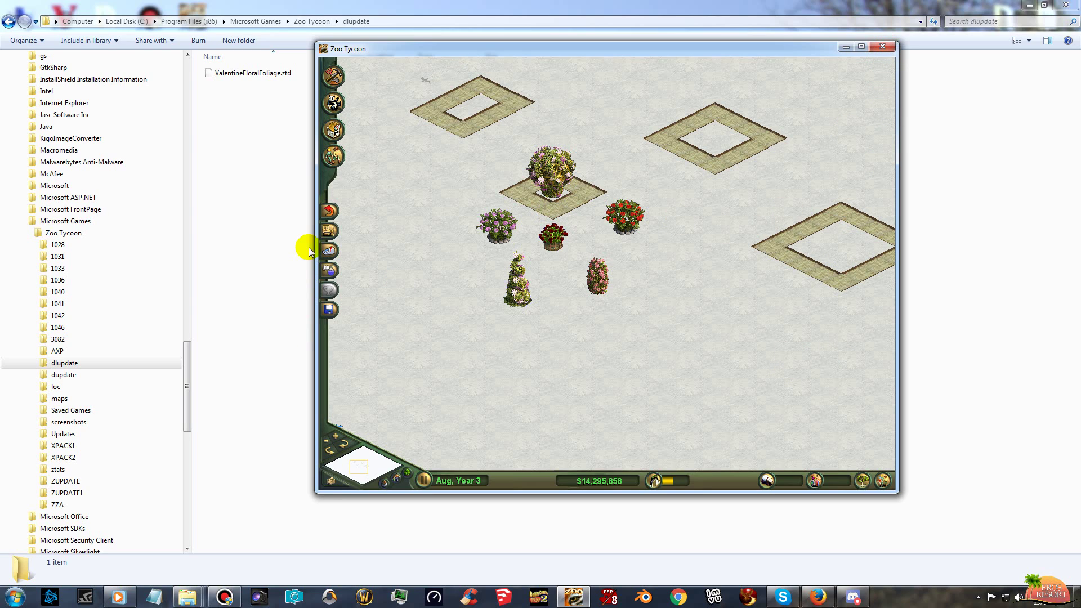
Exit Zoo Tycoon without saving the zoo.
left_click(328, 312)
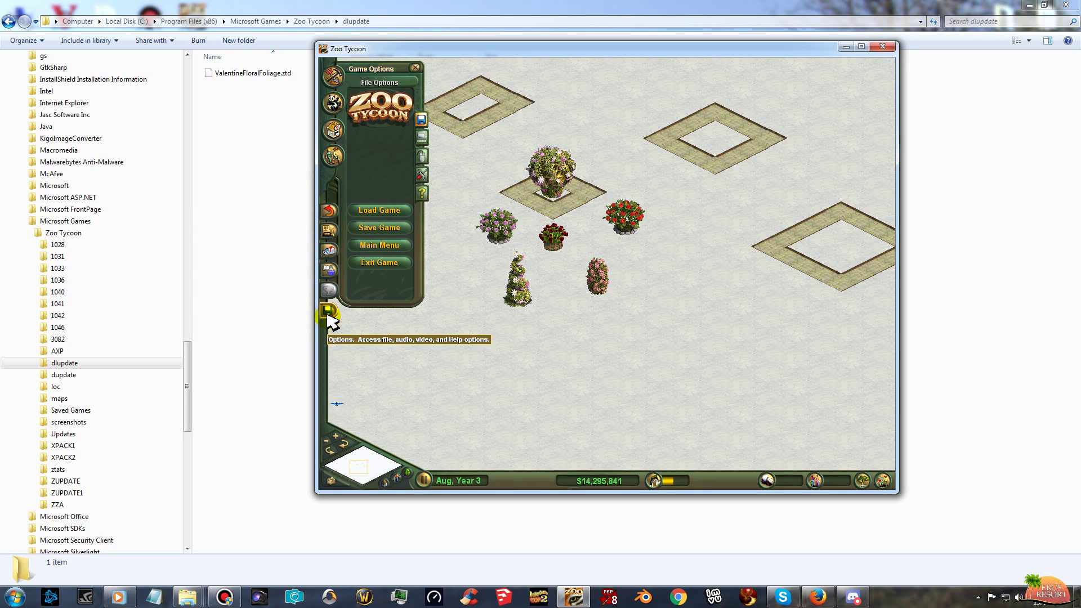
left_click(383, 264)
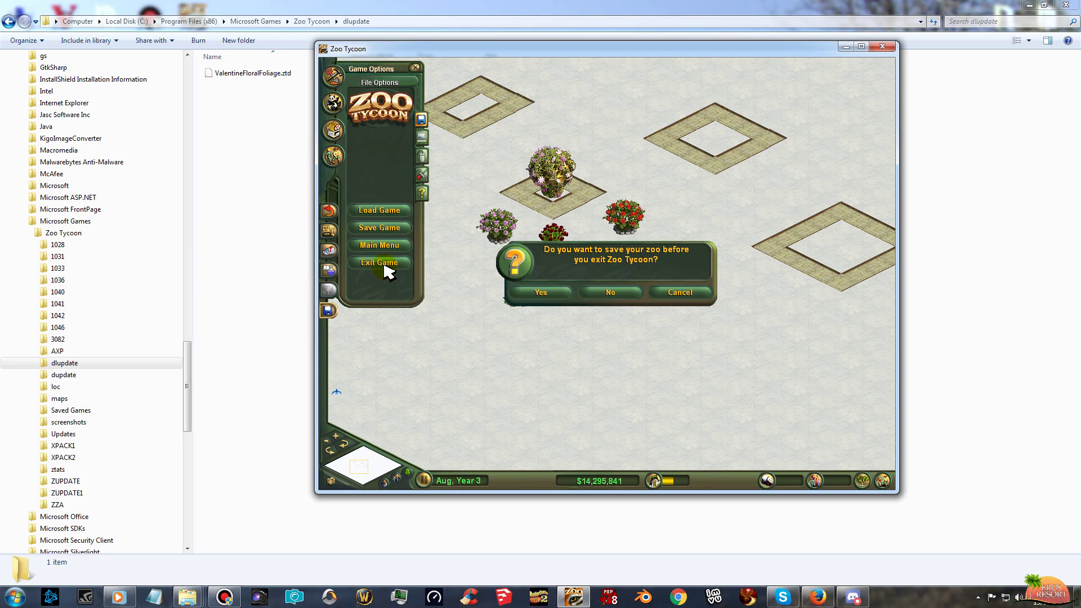
left_click(591, 292)
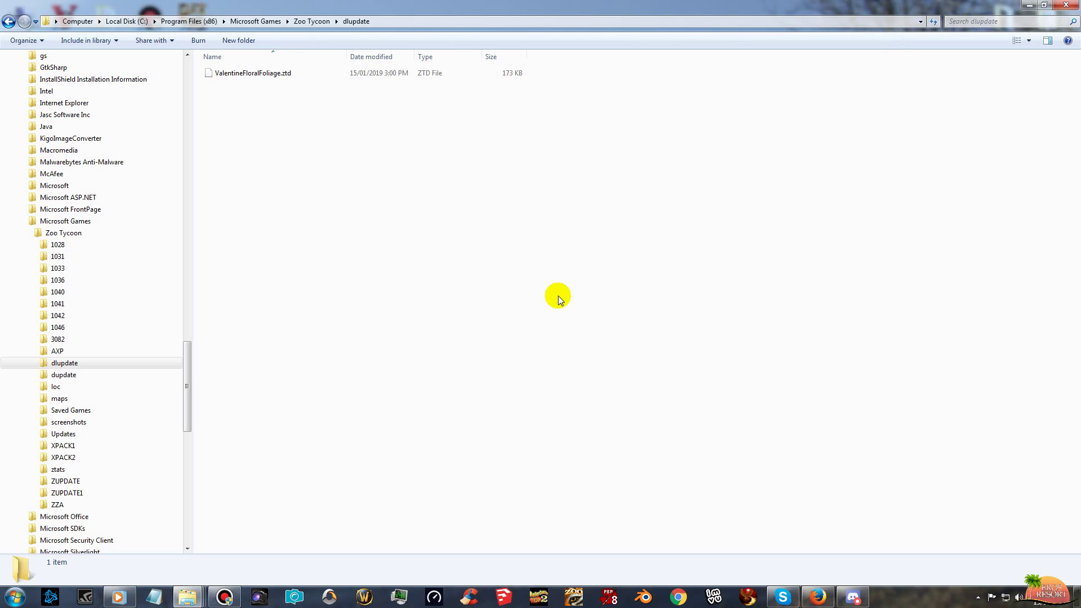
Delete ValentineFloralFoliage.ztd from the ValentineFloralFoliage project folder under Rose Bushes, keeping the objects and scenery folders.
left_click_drag(186, 358, 171, 100)
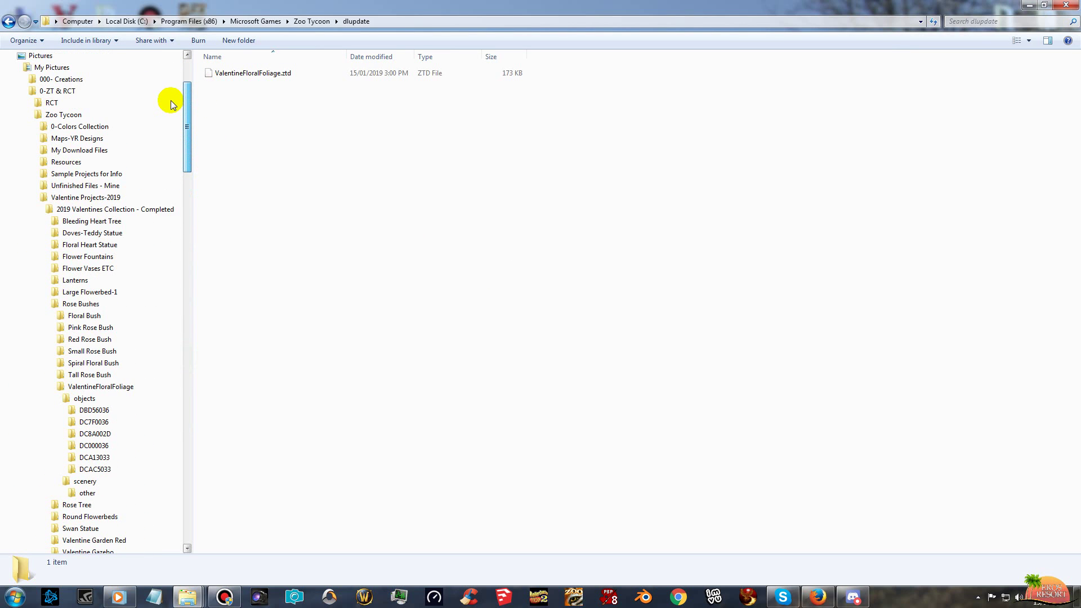
left_click(138, 210)
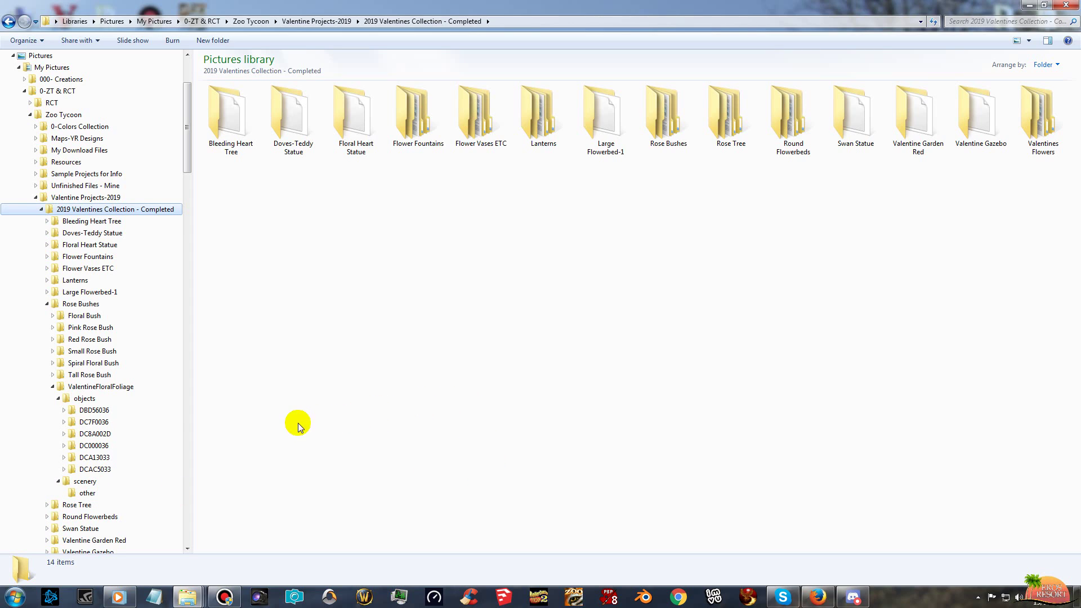
left_click(113, 389)
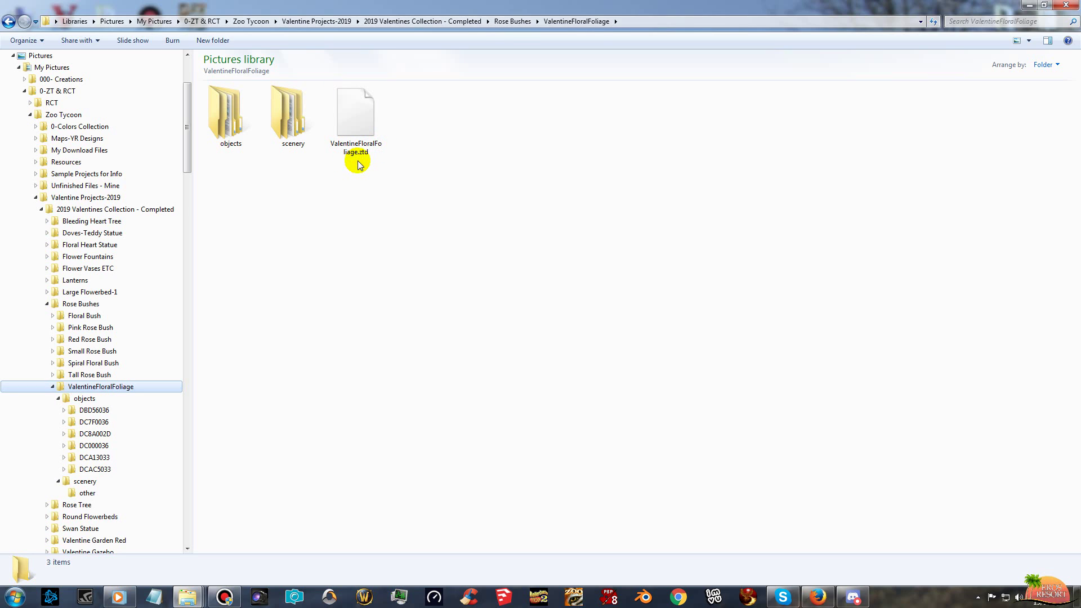
right_click(354, 114)
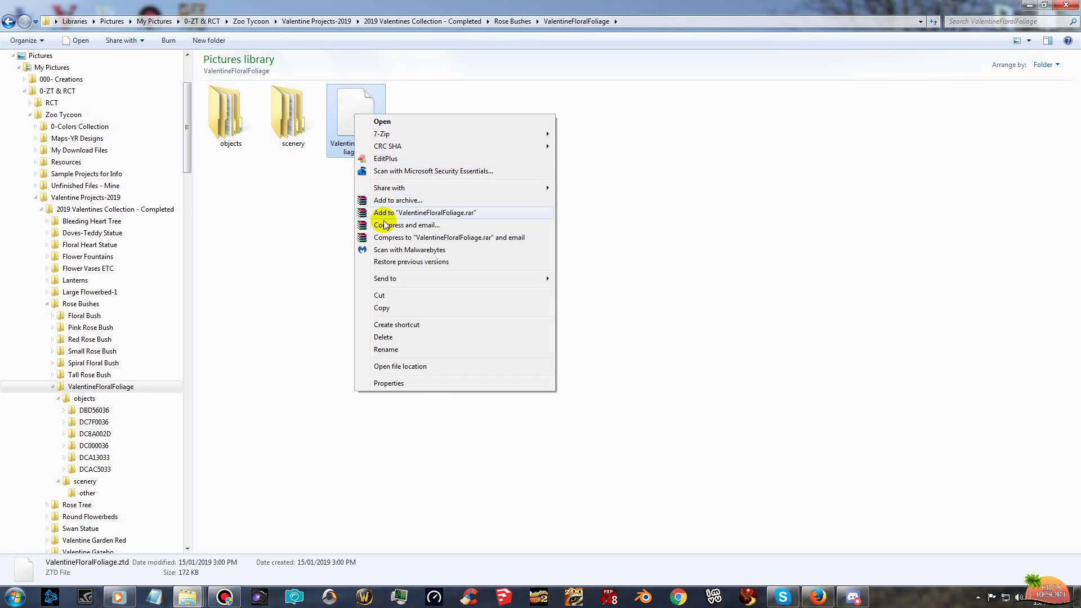
left_click(401, 338)
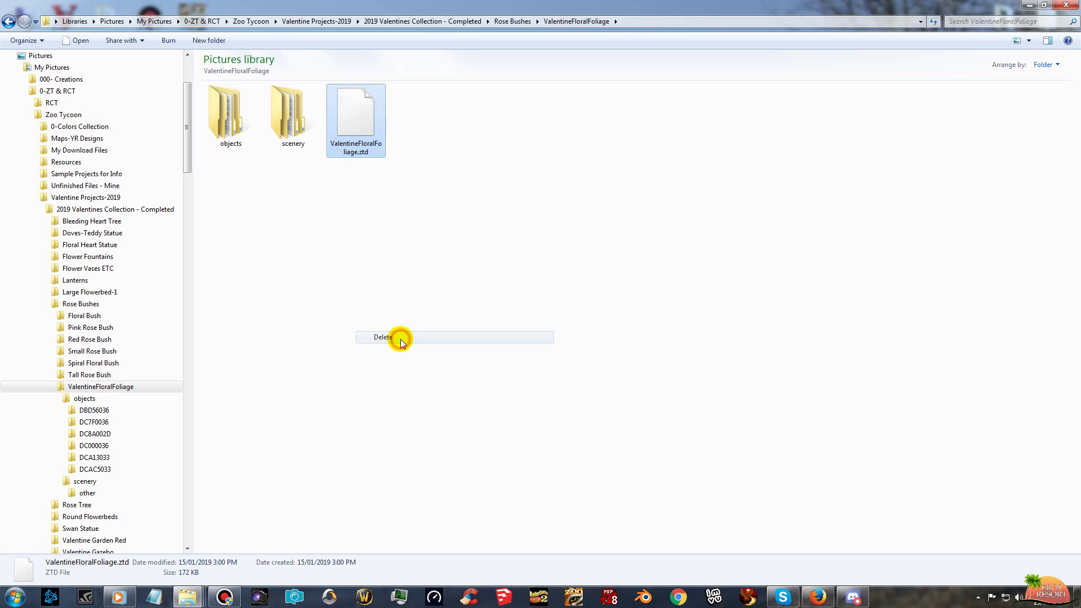
left_click(584, 345)
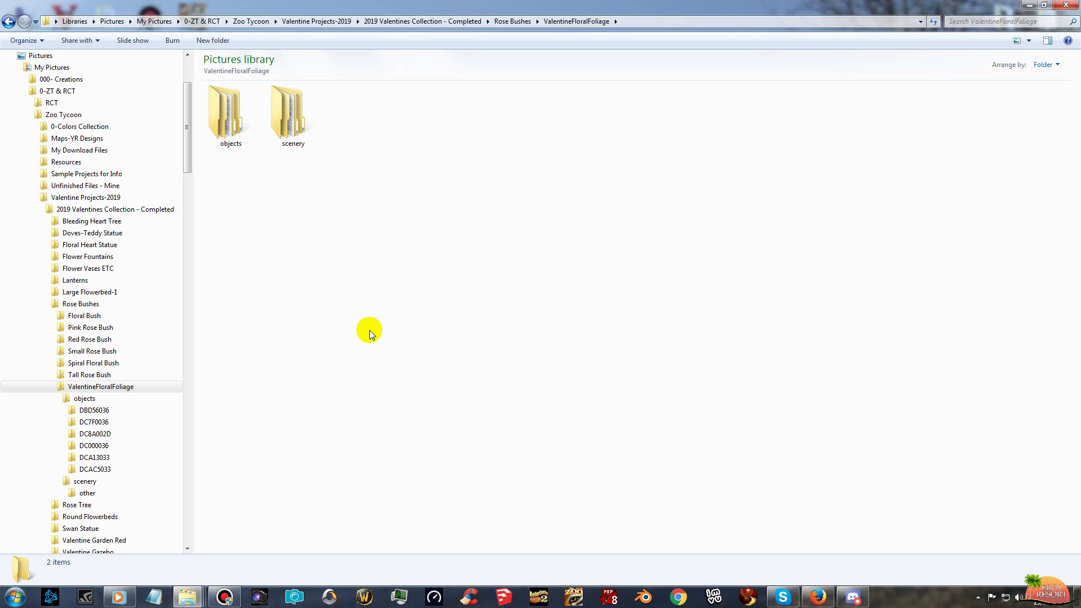
Collapse the 2019 Valentines Collection - Completed folder and open the desktop subfolder inside Unfinished Files - Mine to view its contents.
left_click(42, 209)
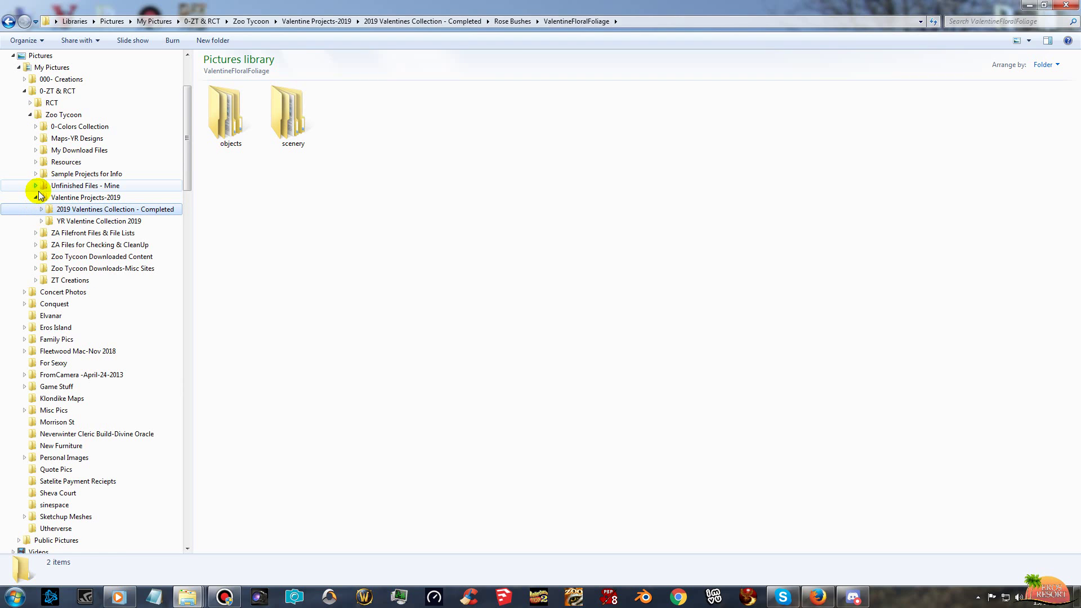
left_click(70, 187)
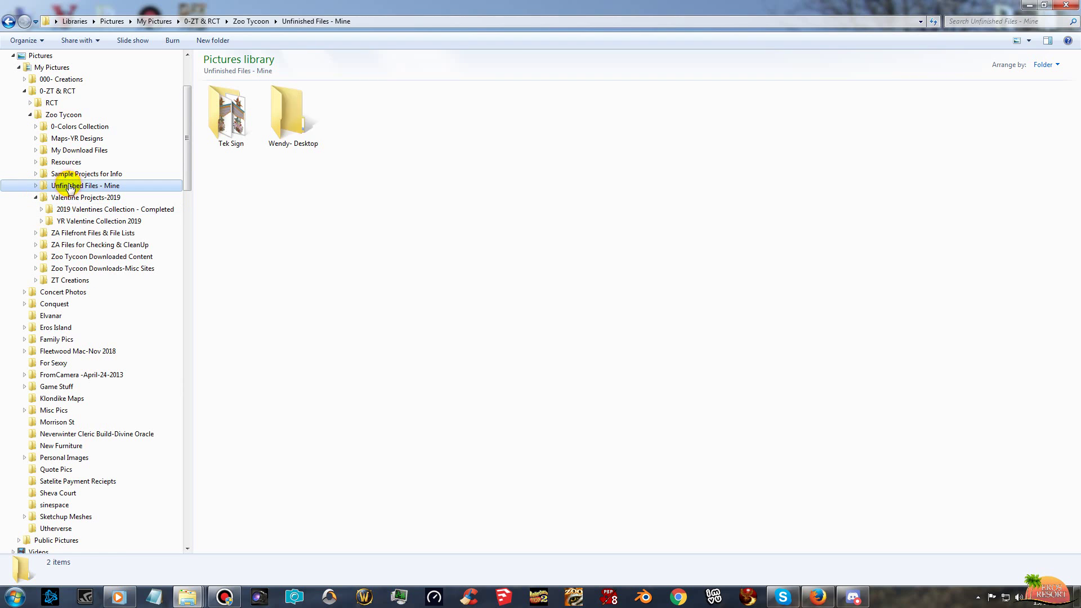
left_click(36, 187)
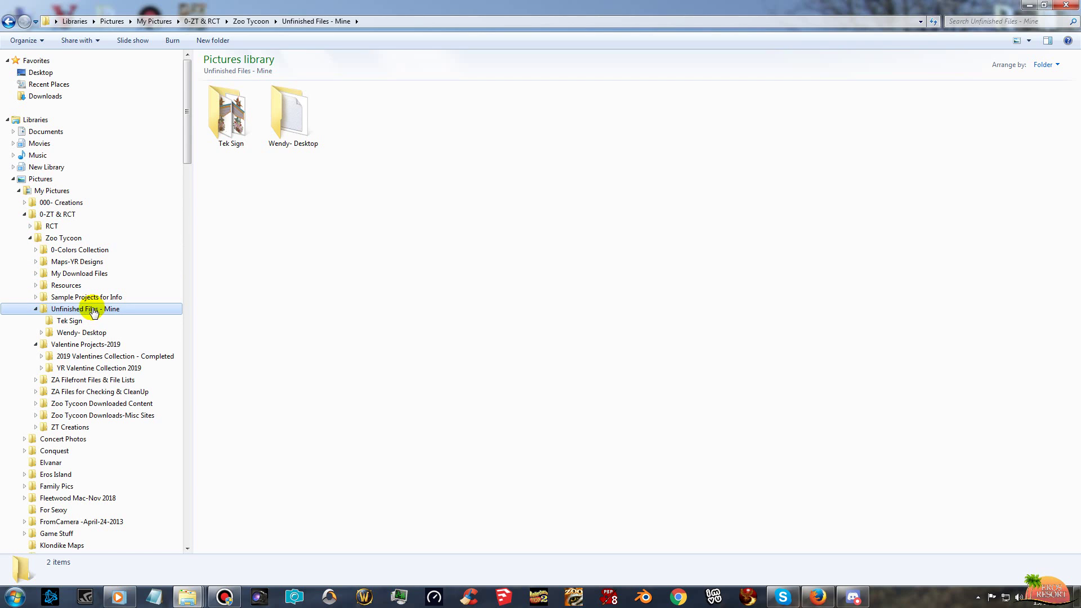
left_click(42, 333)
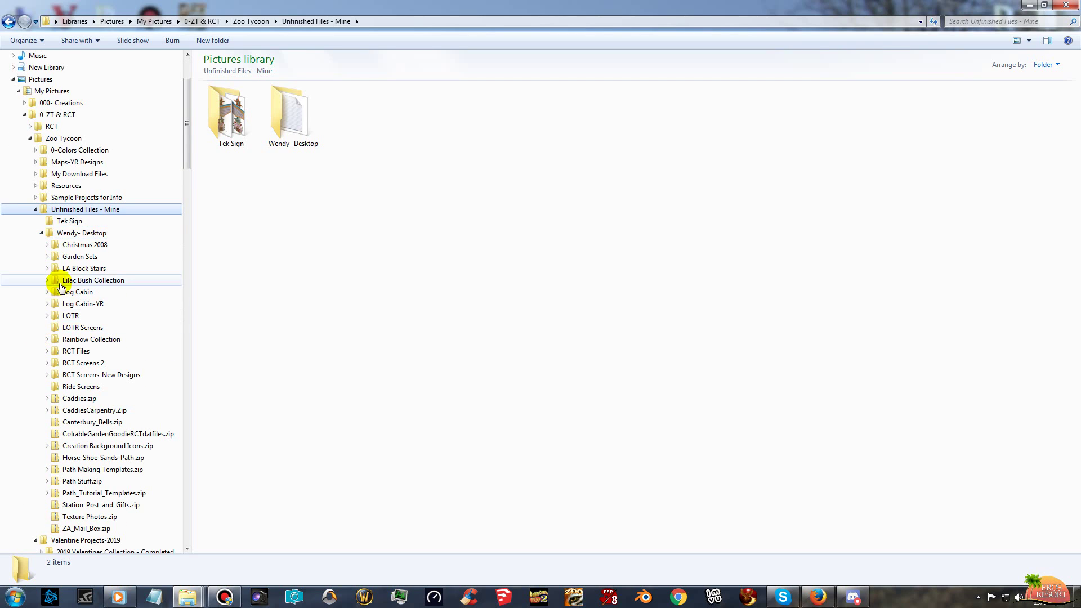
left_click(68, 233)
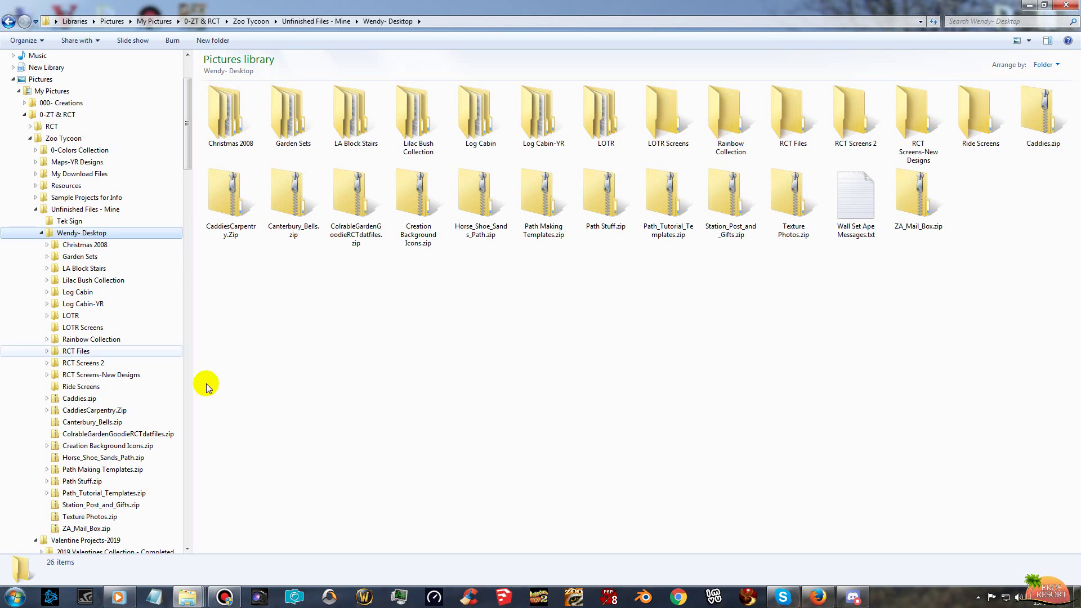